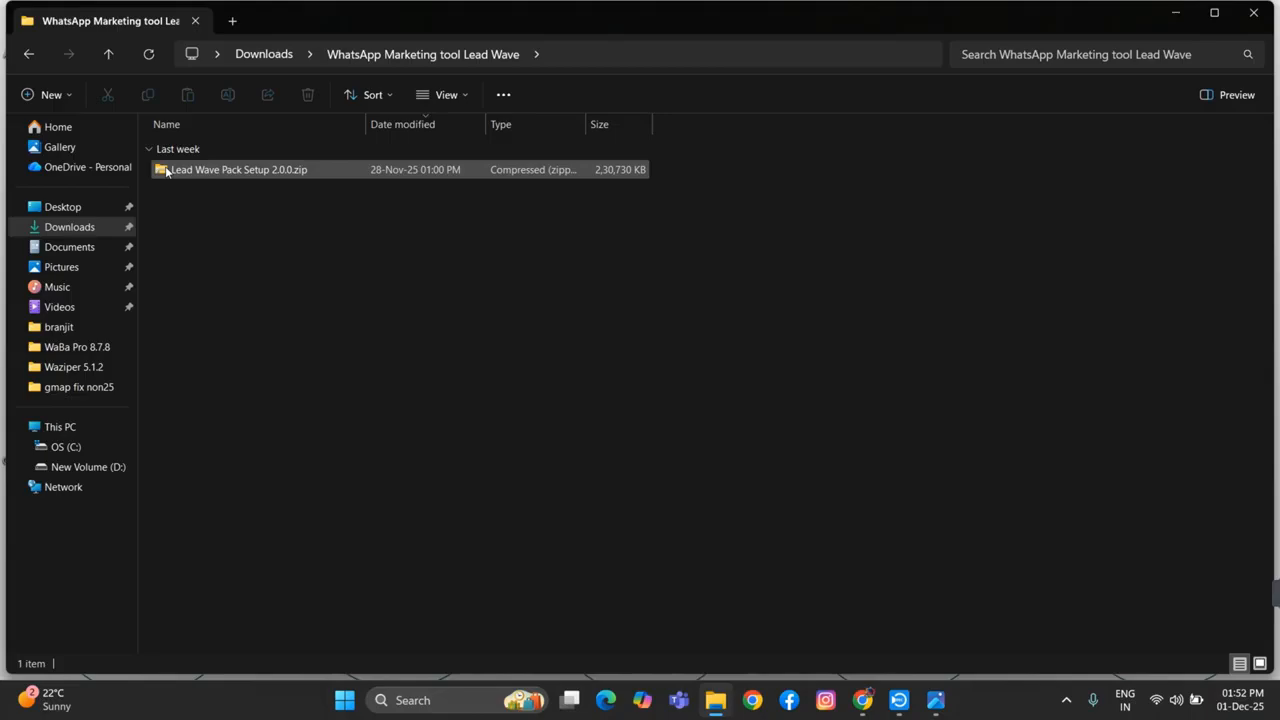
Extract Lead Wave Pack Setup 2.0.0.zip with WinRAR into the current folder
{"action": "left_click", "coordinate": [163, 176]}
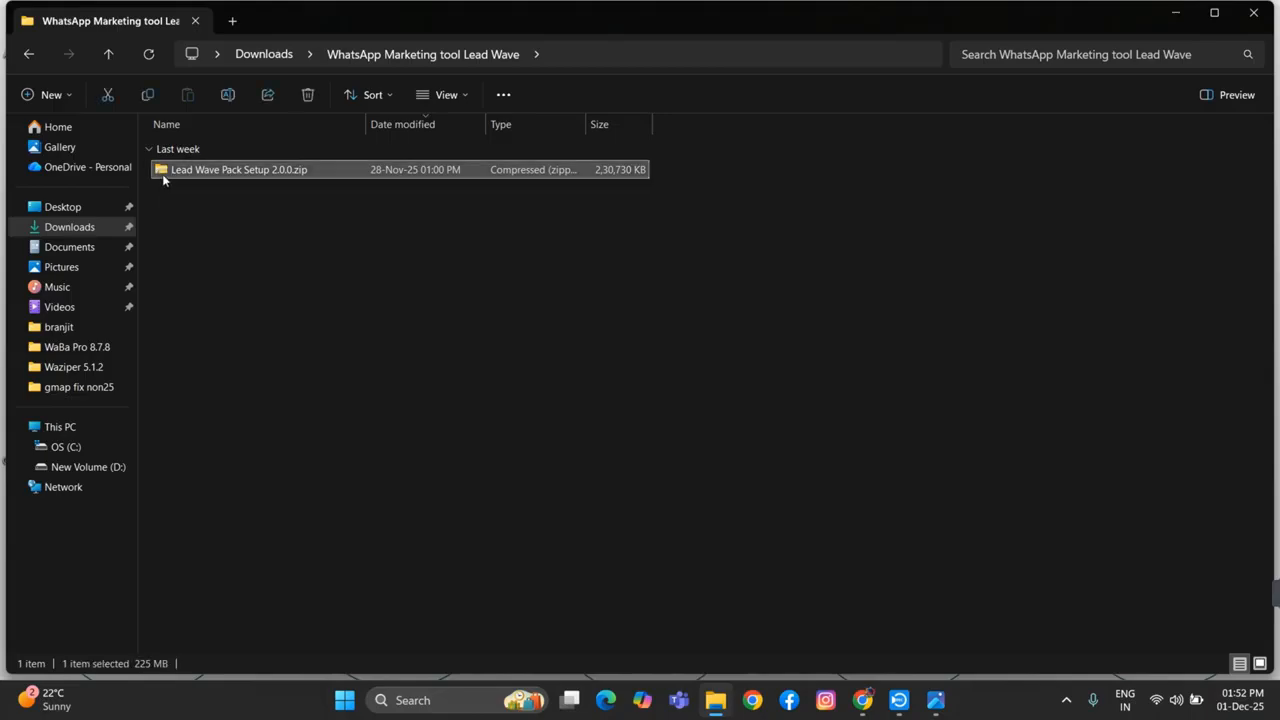
{"action": "right_click", "coordinate": [162, 174]}
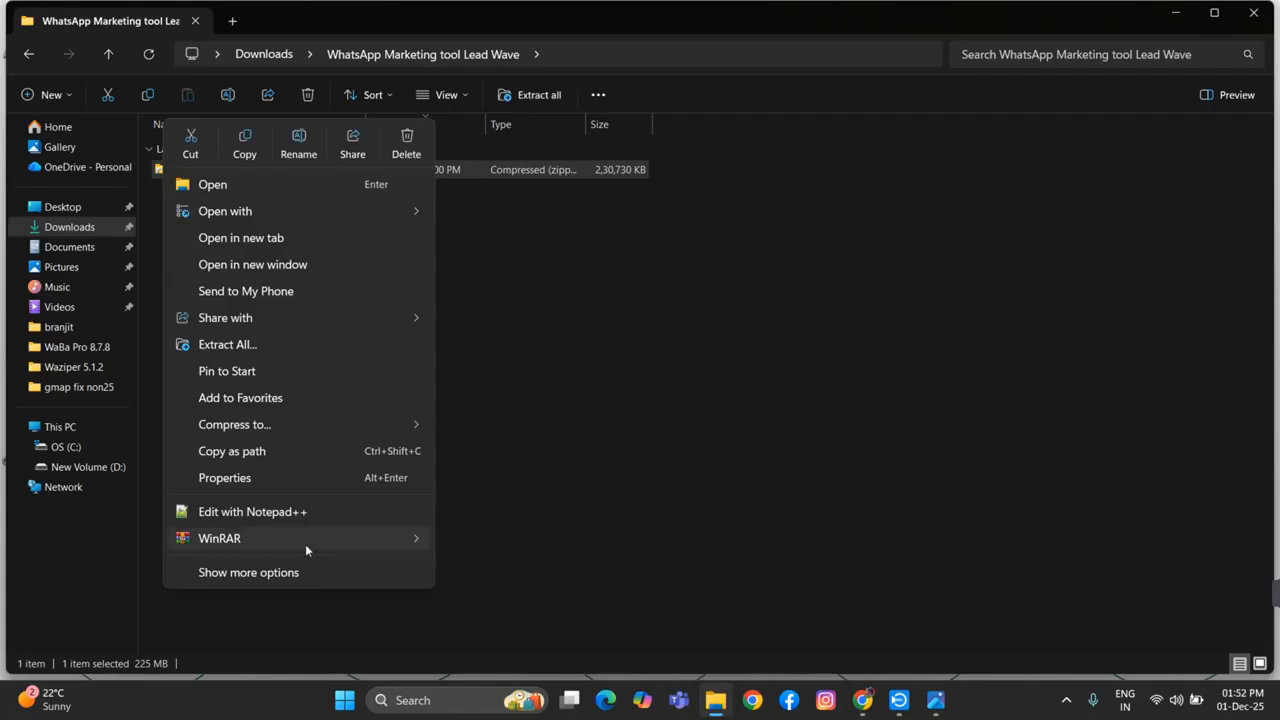
{"action": "mouse_move", "coordinate": [305, 545]}
{"action": "left_click", "coordinate": [514, 618]}
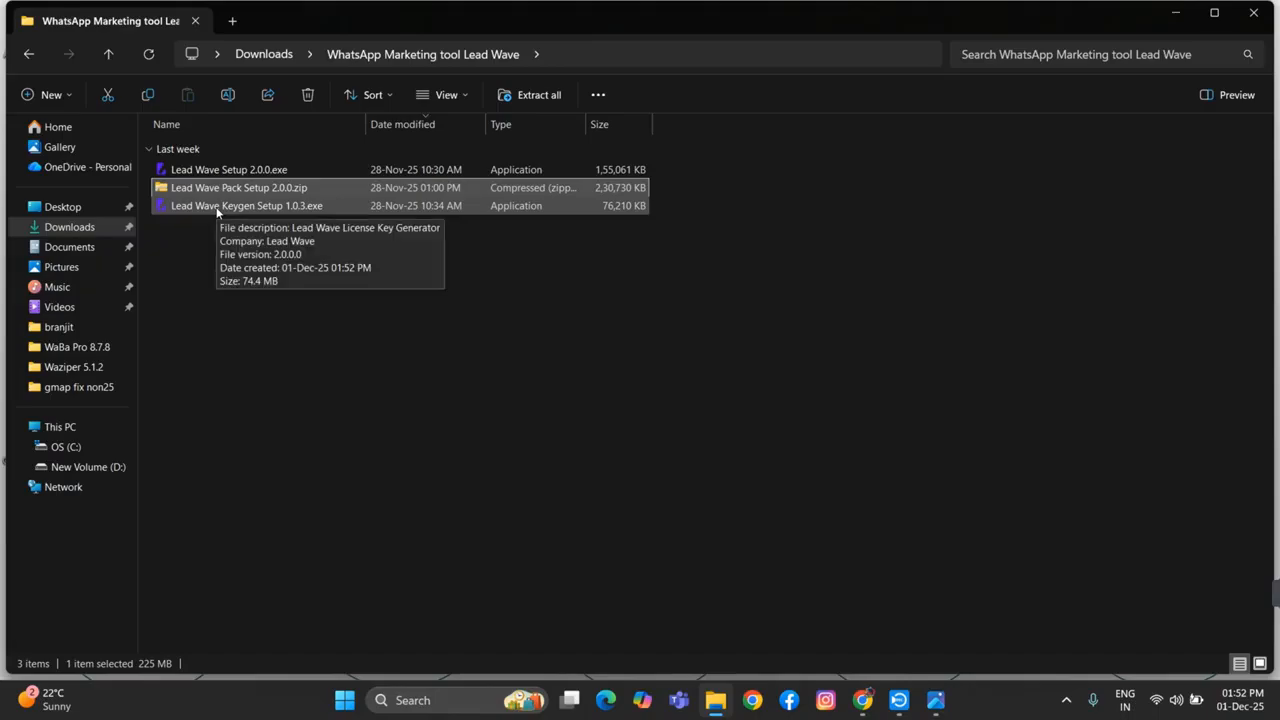
Run Lead Wave Keygen Setup 1.0.3.exe as administrator and install it for all users in the default folder, launching Lead Wave Keygen on completion
{"action": "right_click", "coordinate": [217, 212]}
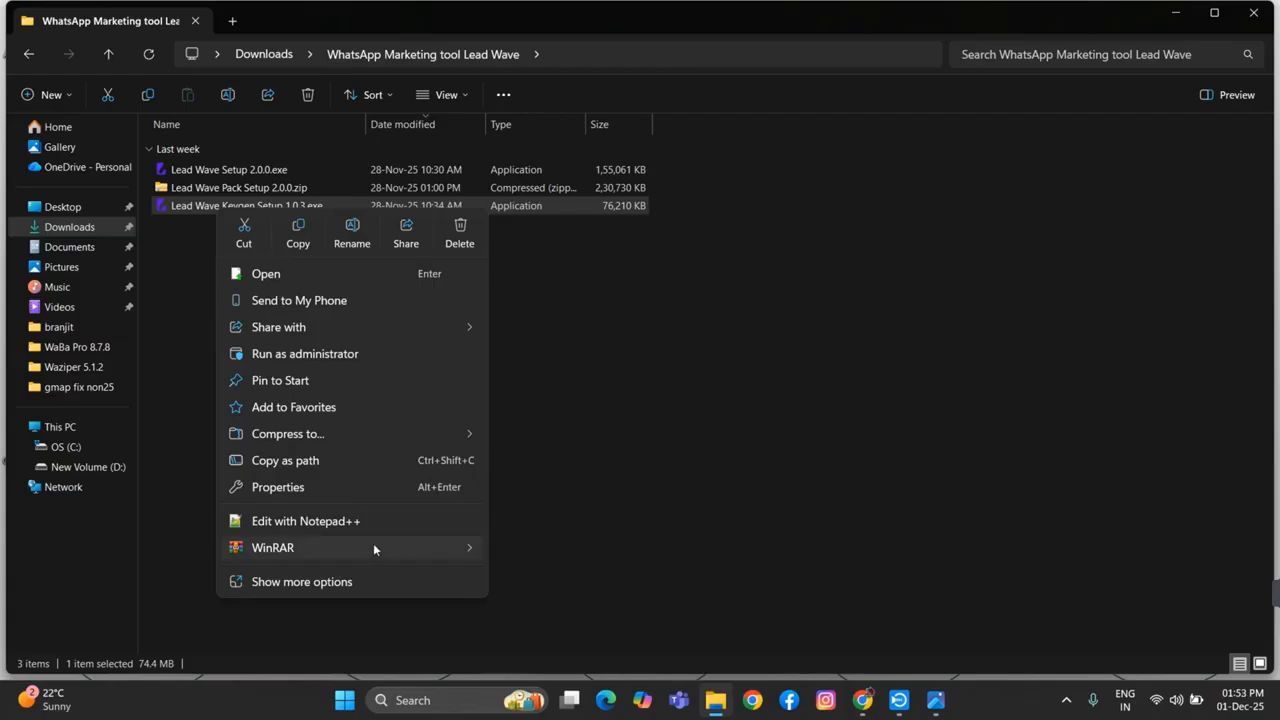
{"action": "right_click", "coordinate": [171, 210]}
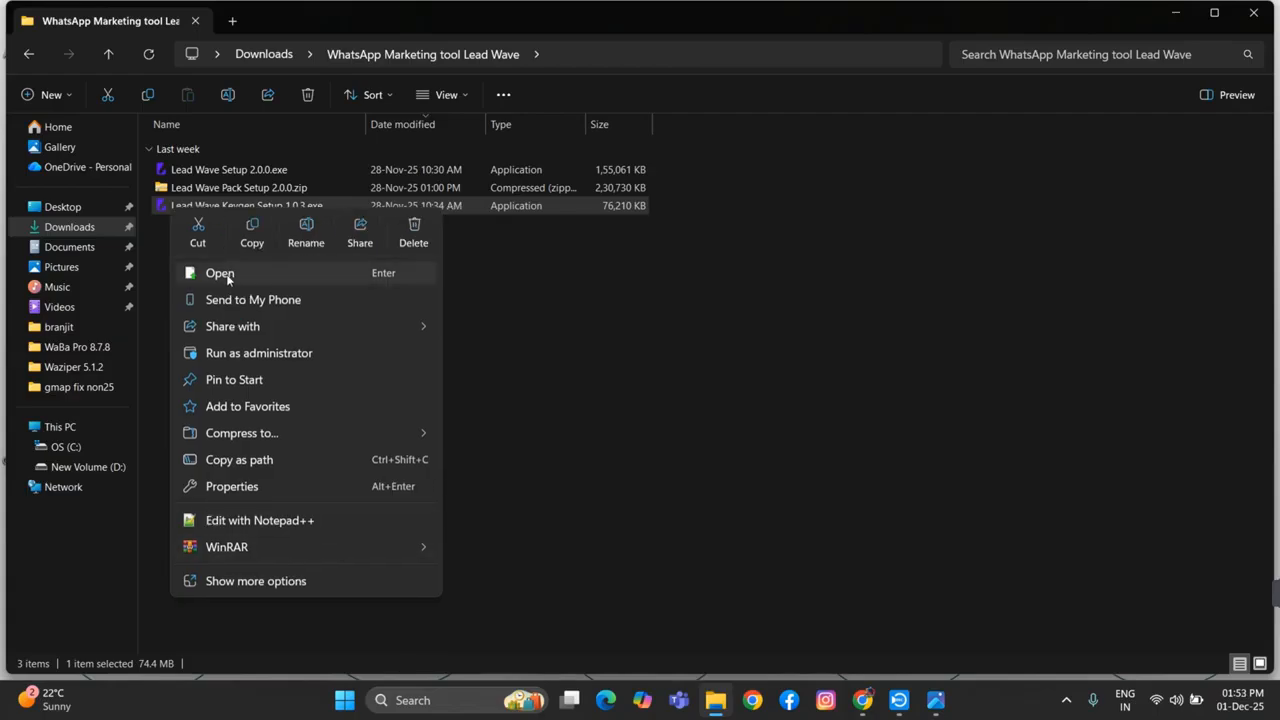
{"action": "left_click", "coordinate": [268, 356]}
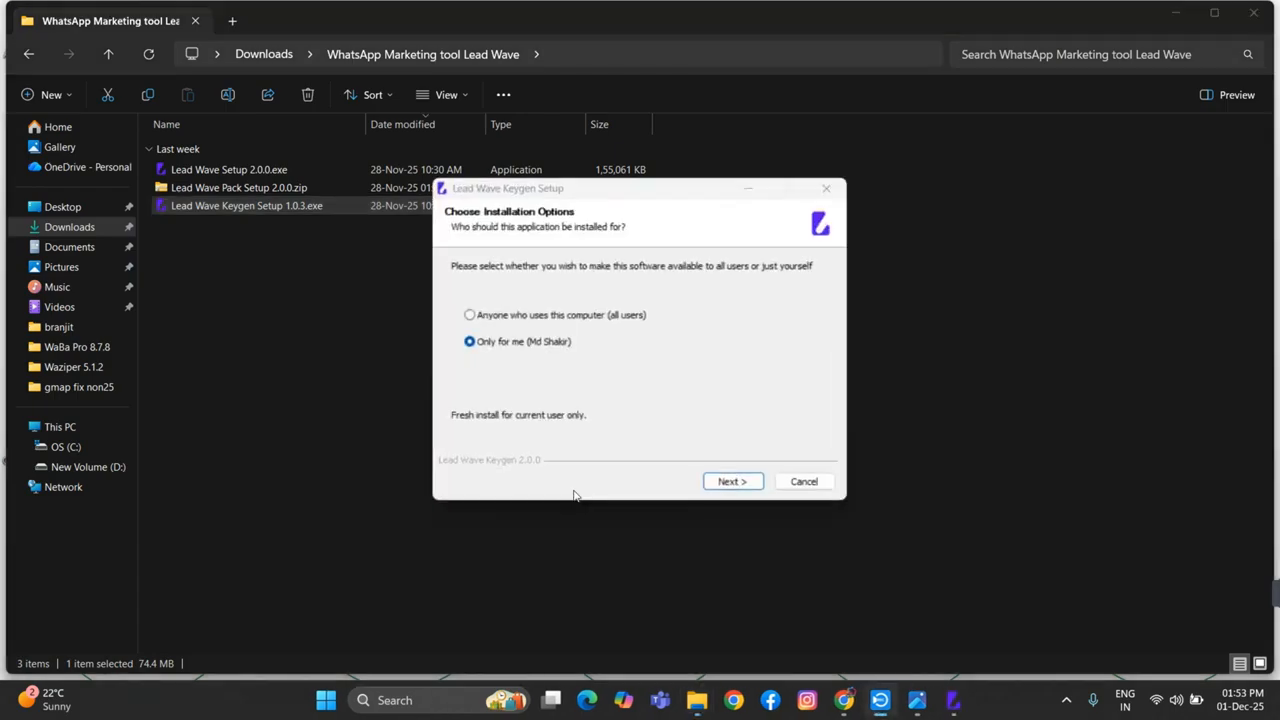
{"action": "left_click", "coordinate": [469, 315]}
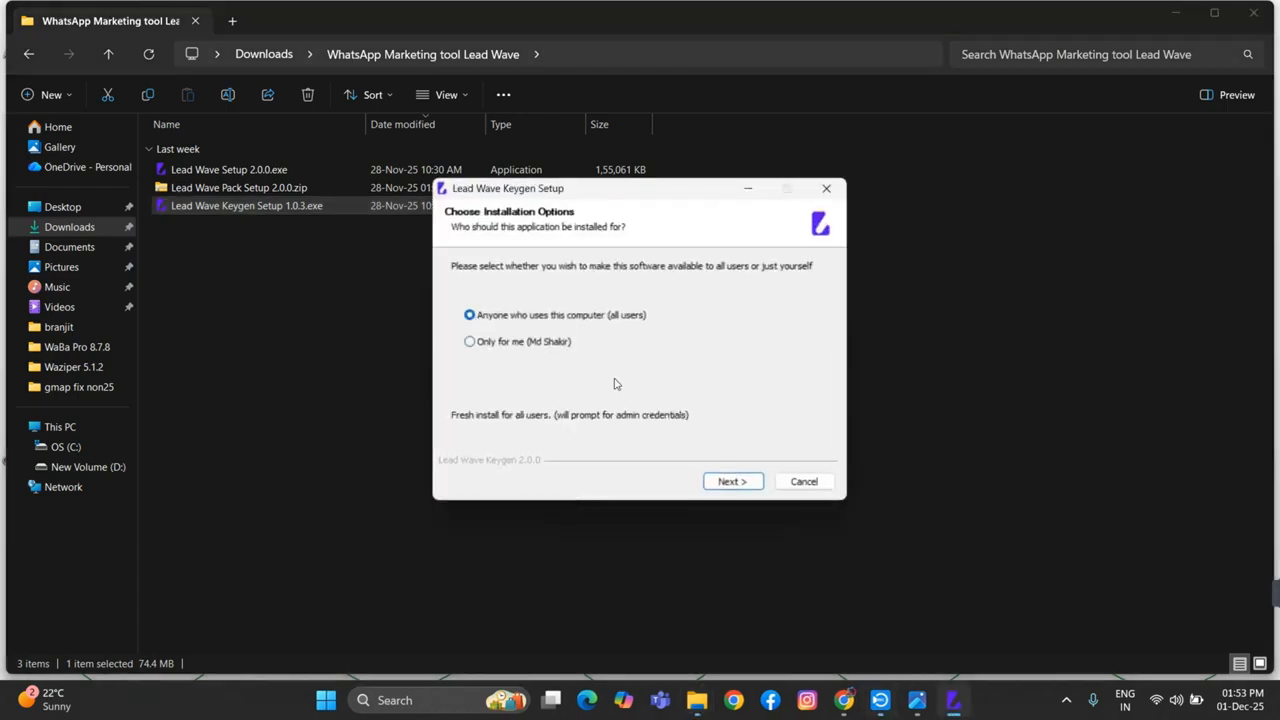
{"action": "left_click", "coordinate": [730, 482]}
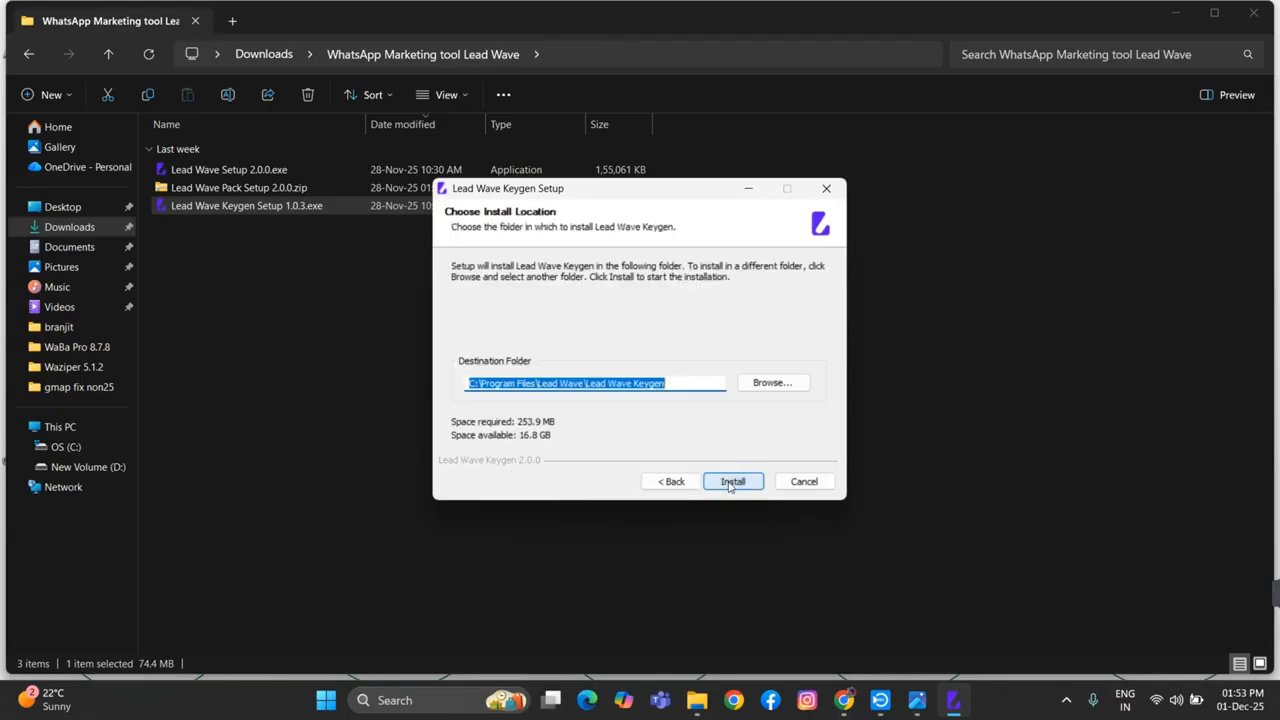
{"action": "left_click", "coordinate": [730, 482]}
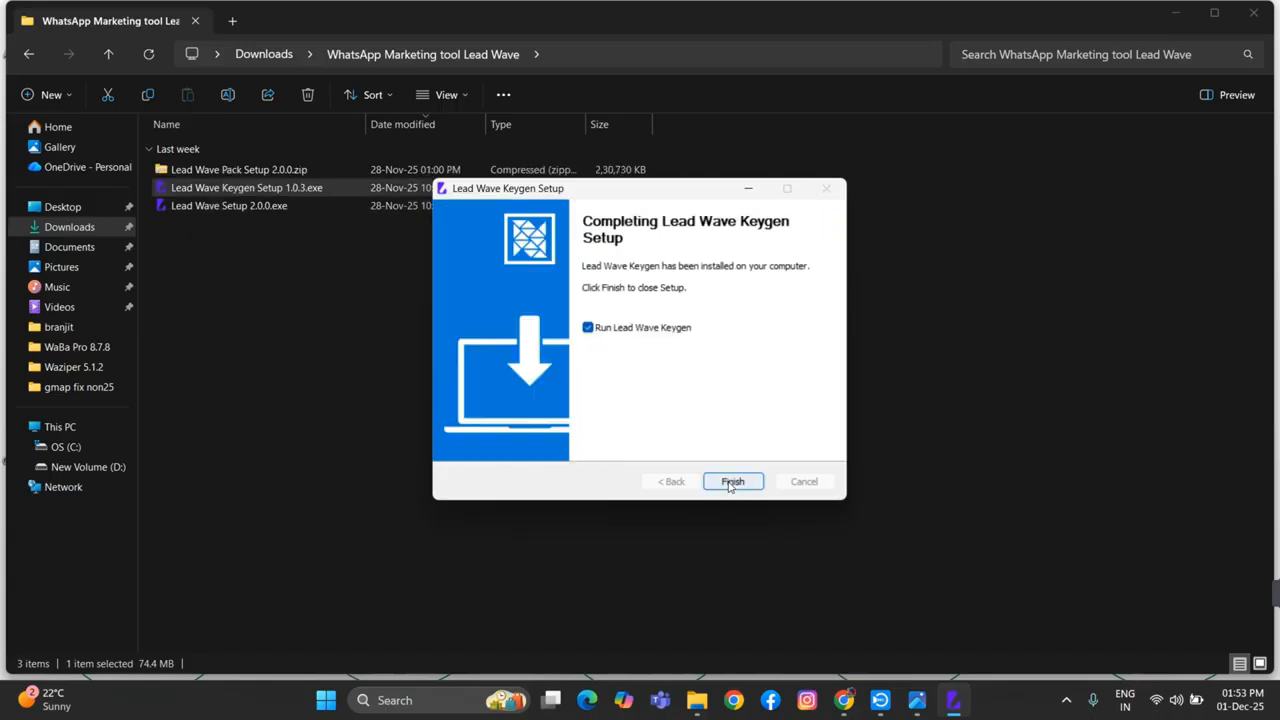
{"action": "left_click", "coordinate": [730, 482]}
{"action": "left_click", "coordinate": [730, 488]}
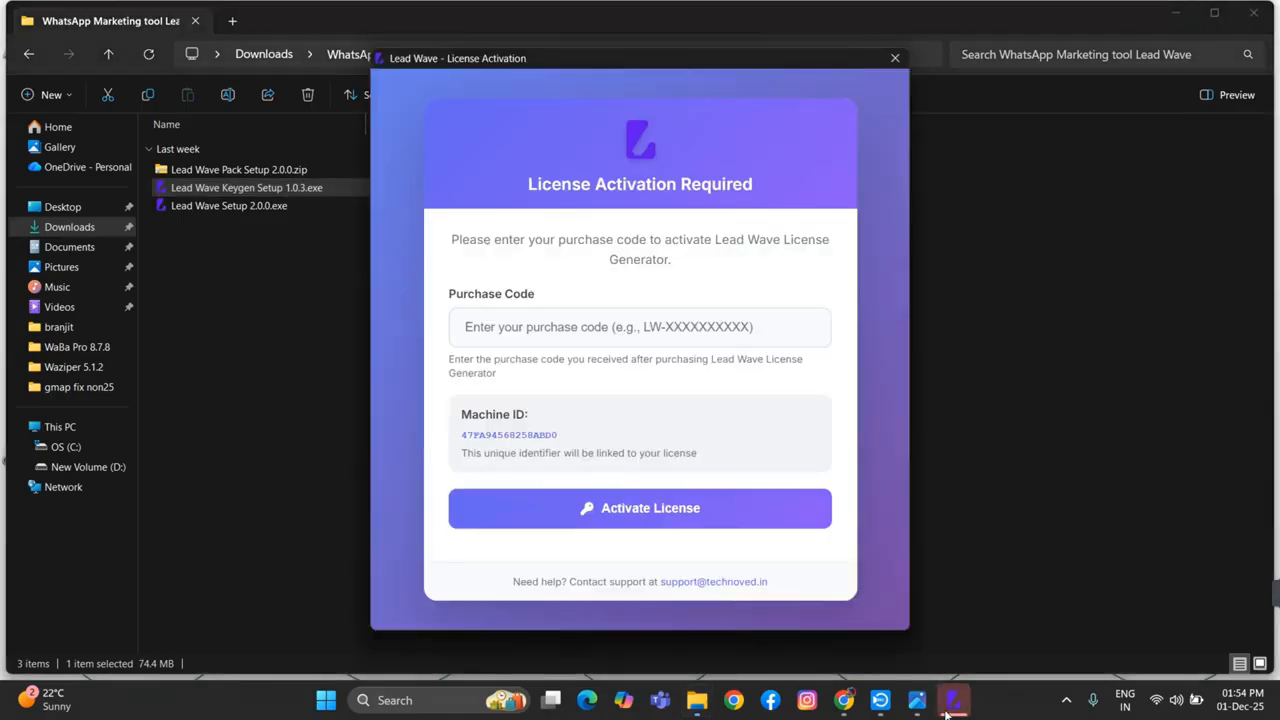
Enter the purchase code in the license activation window and activate the Lead Wave License Generator
{"action": "left_click", "coordinate": [490, 328]}
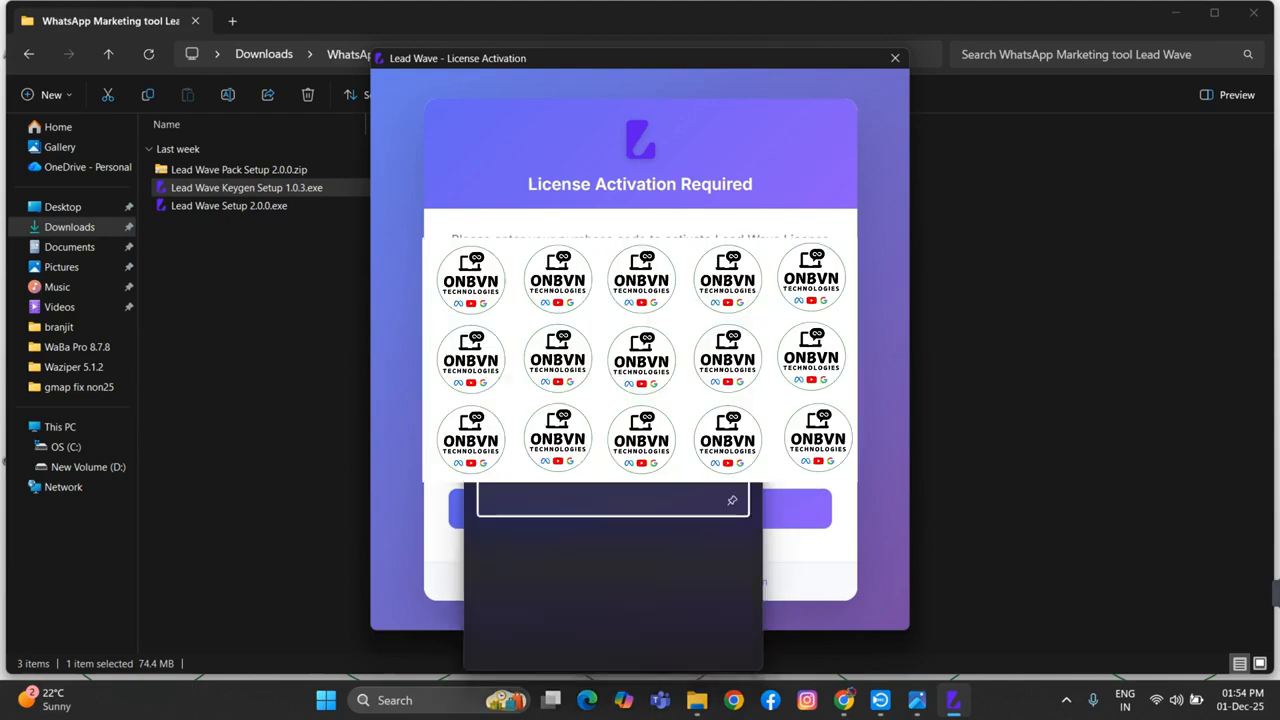
{"action": "left_click", "coordinate": [540, 474]}
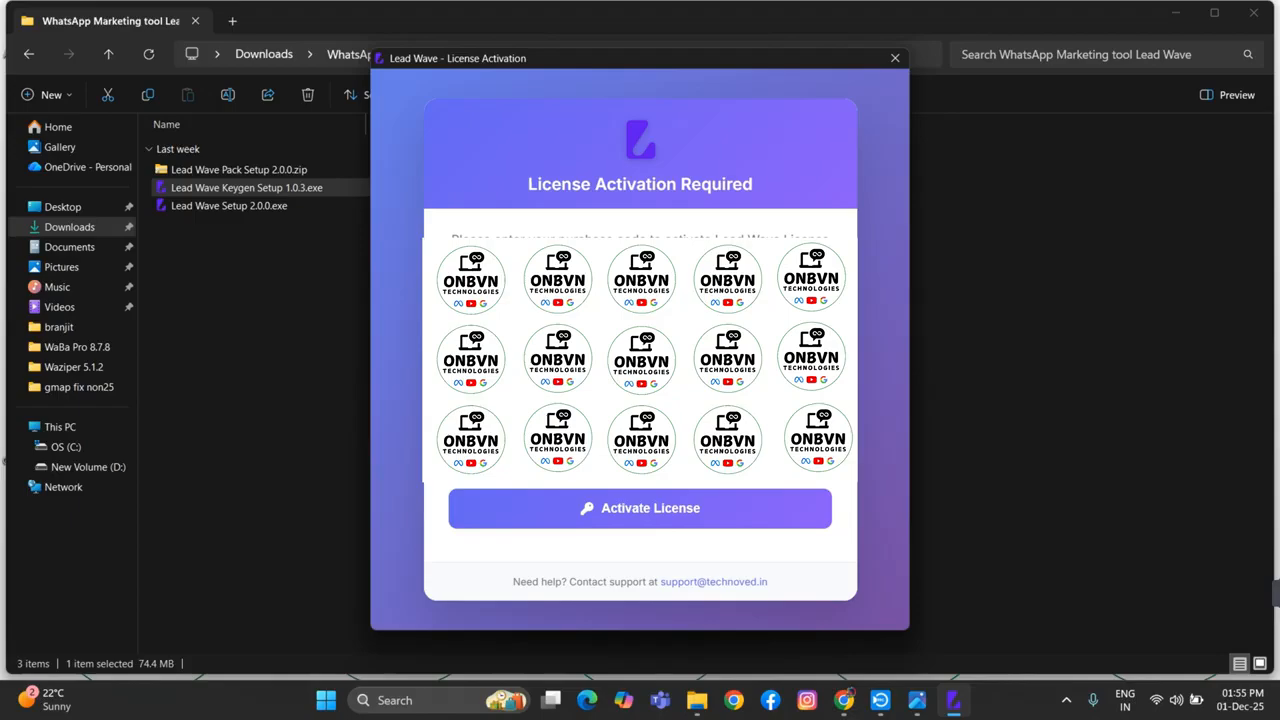
{"action": "left_click", "coordinate": [622, 508]}
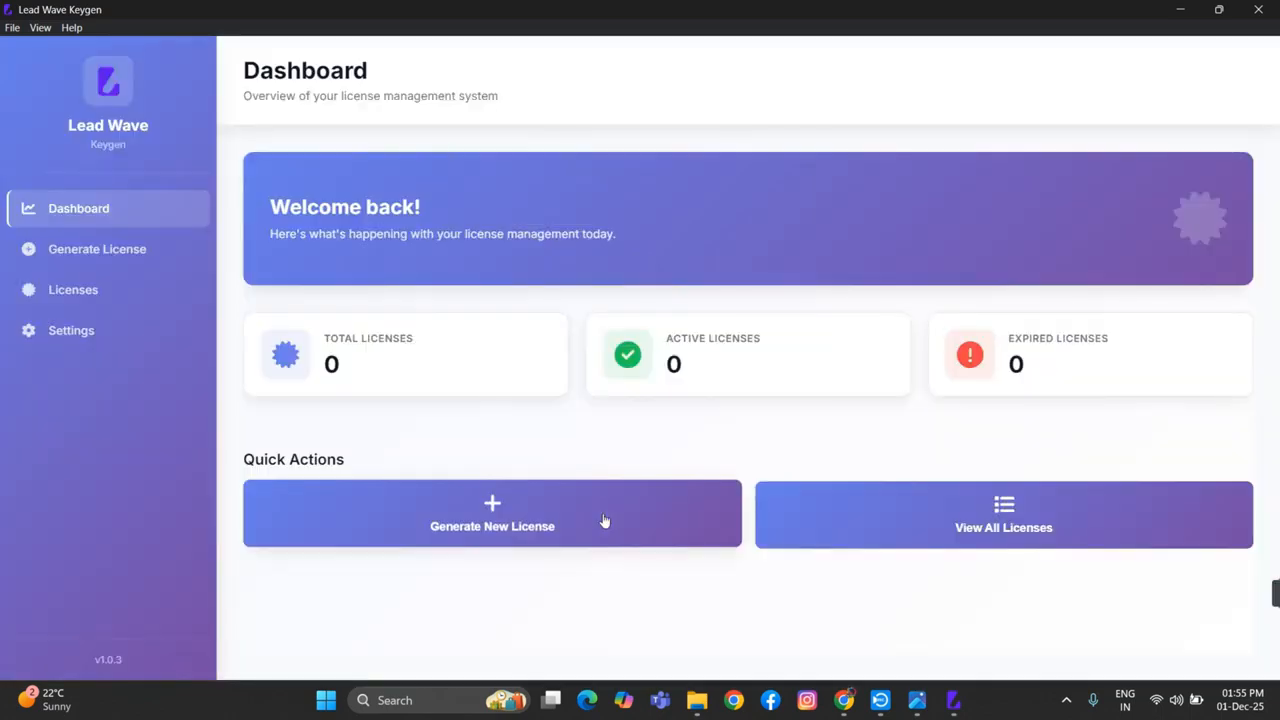
Run Lead Wave Setup 2.0.0.exe as administrator and install it for all users in the default folder, launching Lead Wave on completion
{"action": "left_click", "coordinate": [1182, 9]}
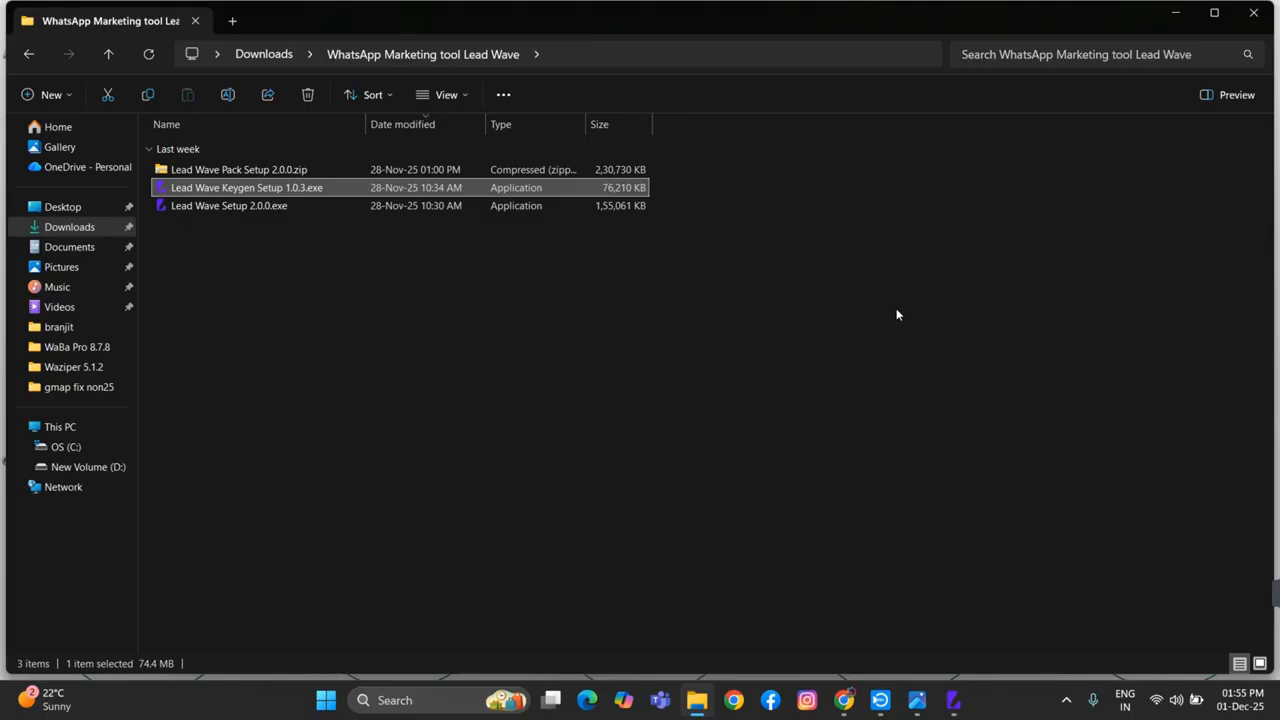
{"action": "right_click", "coordinate": [185, 210]}
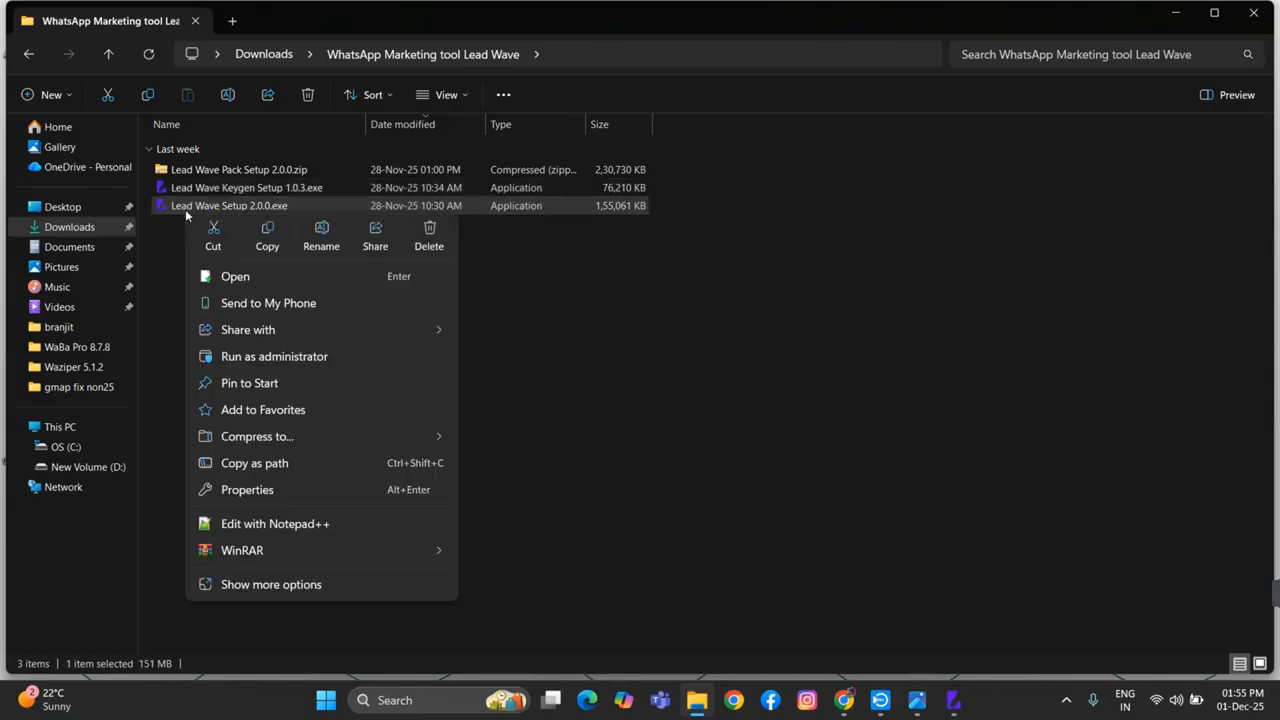
{"action": "left_click", "coordinate": [257, 357]}
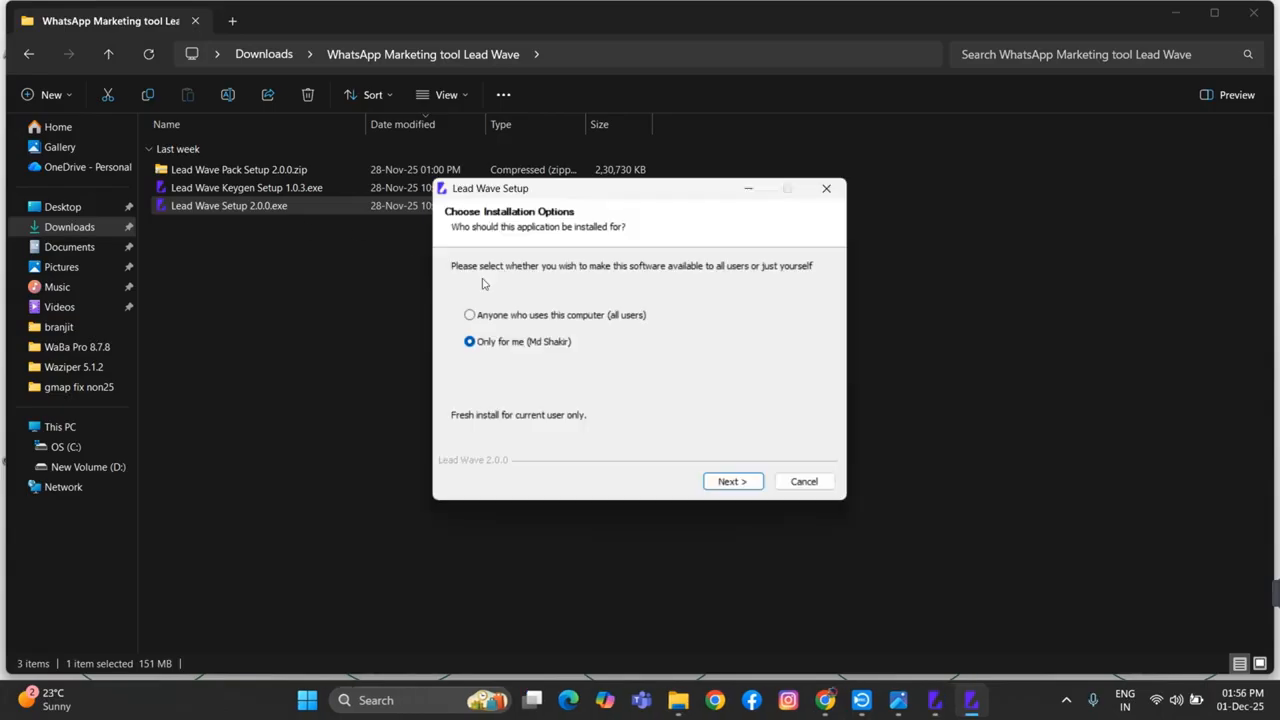
{"action": "left_click", "coordinate": [533, 316]}
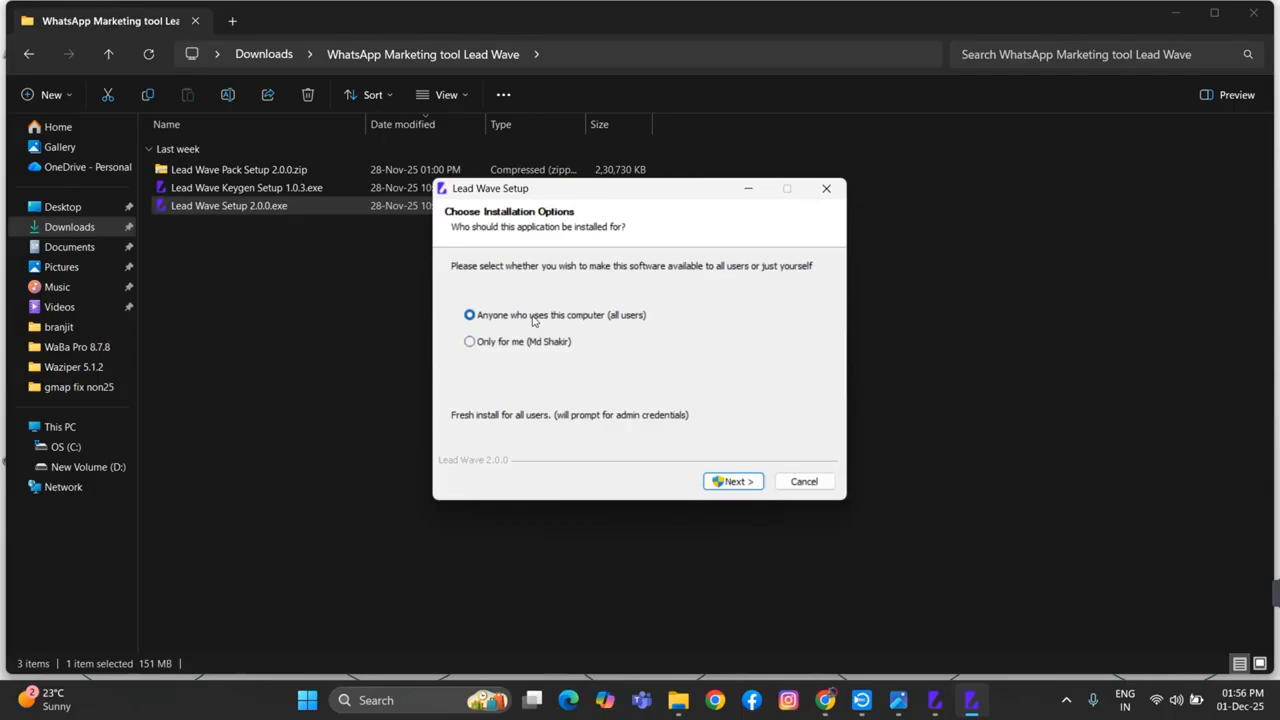
{"action": "left_click", "coordinate": [735, 482]}
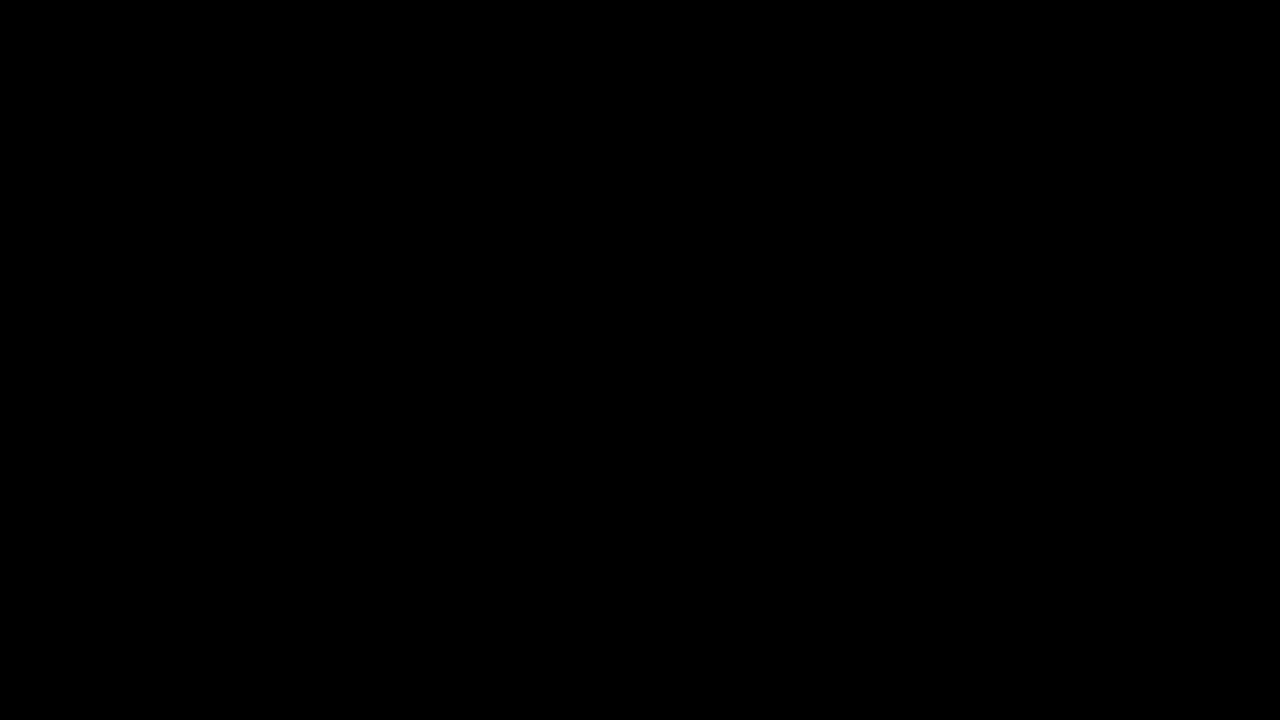
{"action": "left_click", "coordinate": [528, 489]}
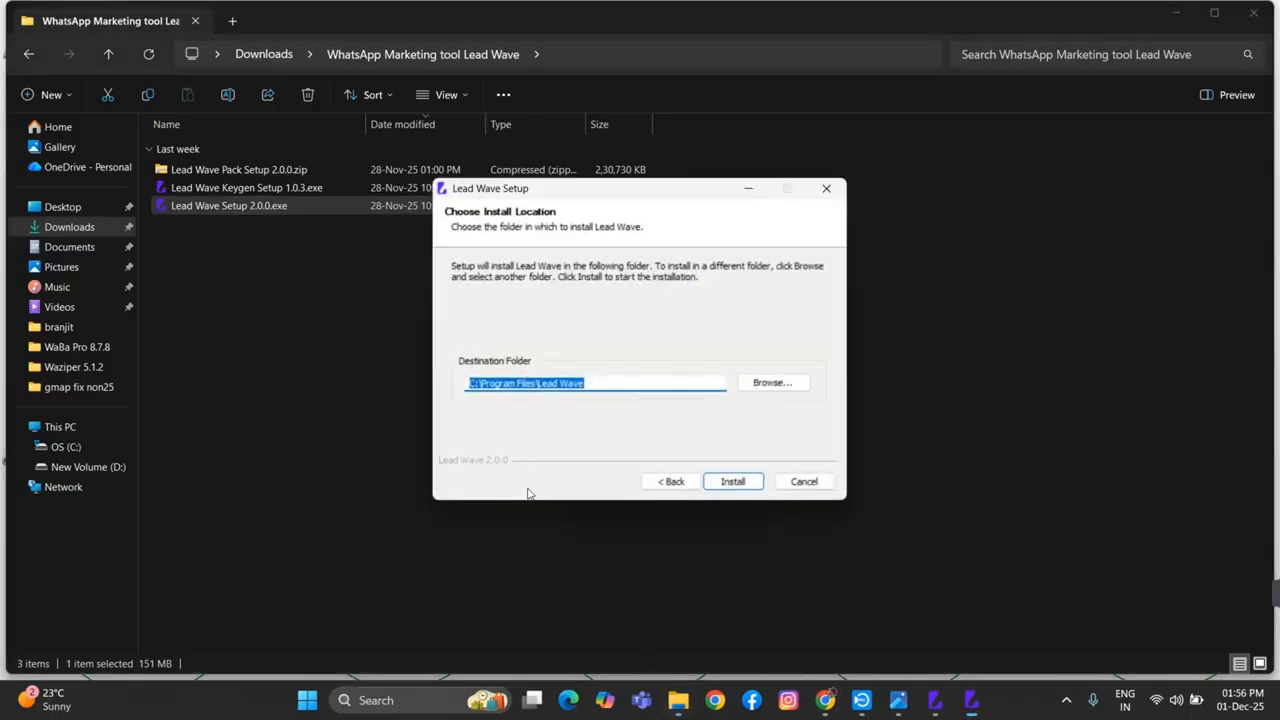
{"action": "left_click", "coordinate": [732, 483]}
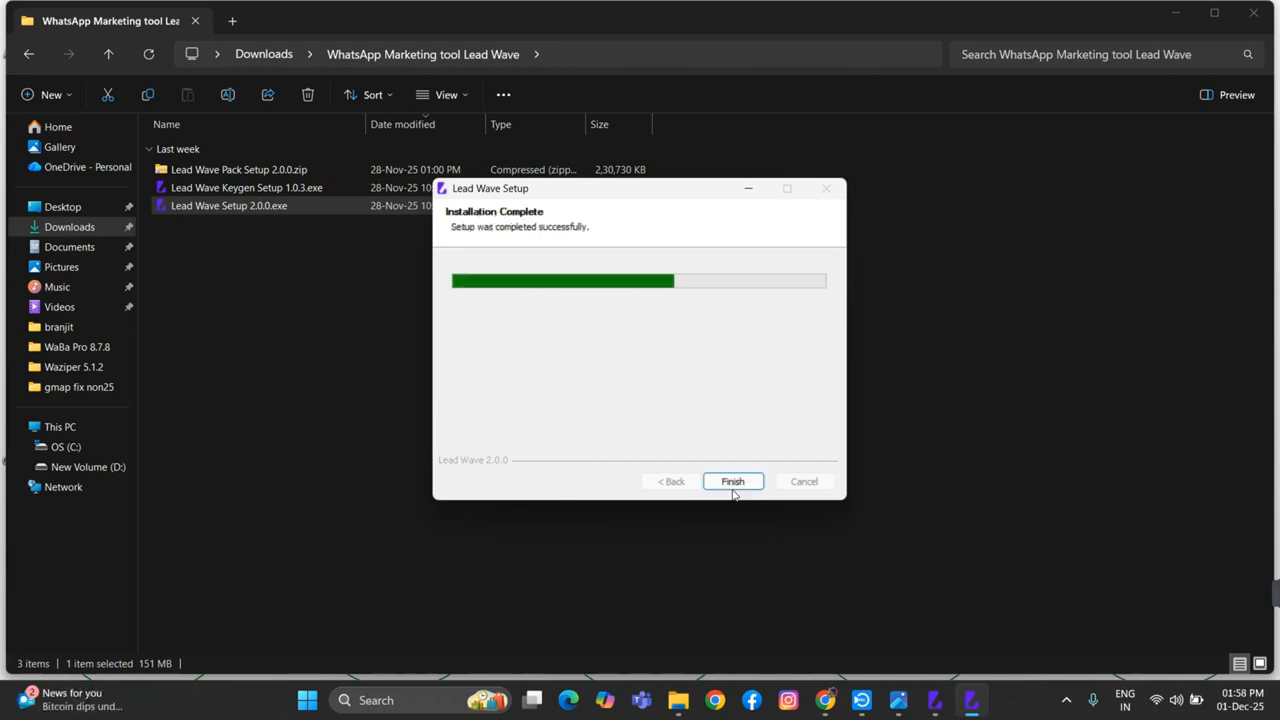
{"action": "left_click", "coordinate": [733, 482]}
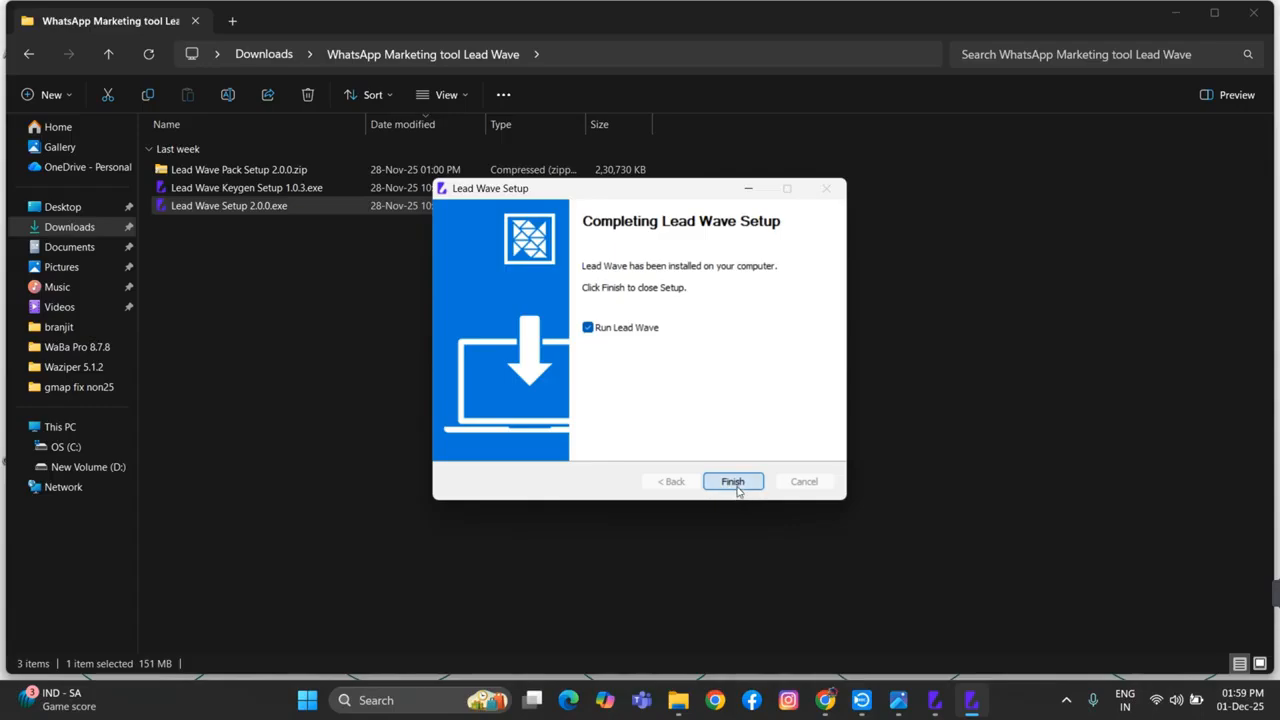
{"action": "left_click", "coordinate": [735, 482]}
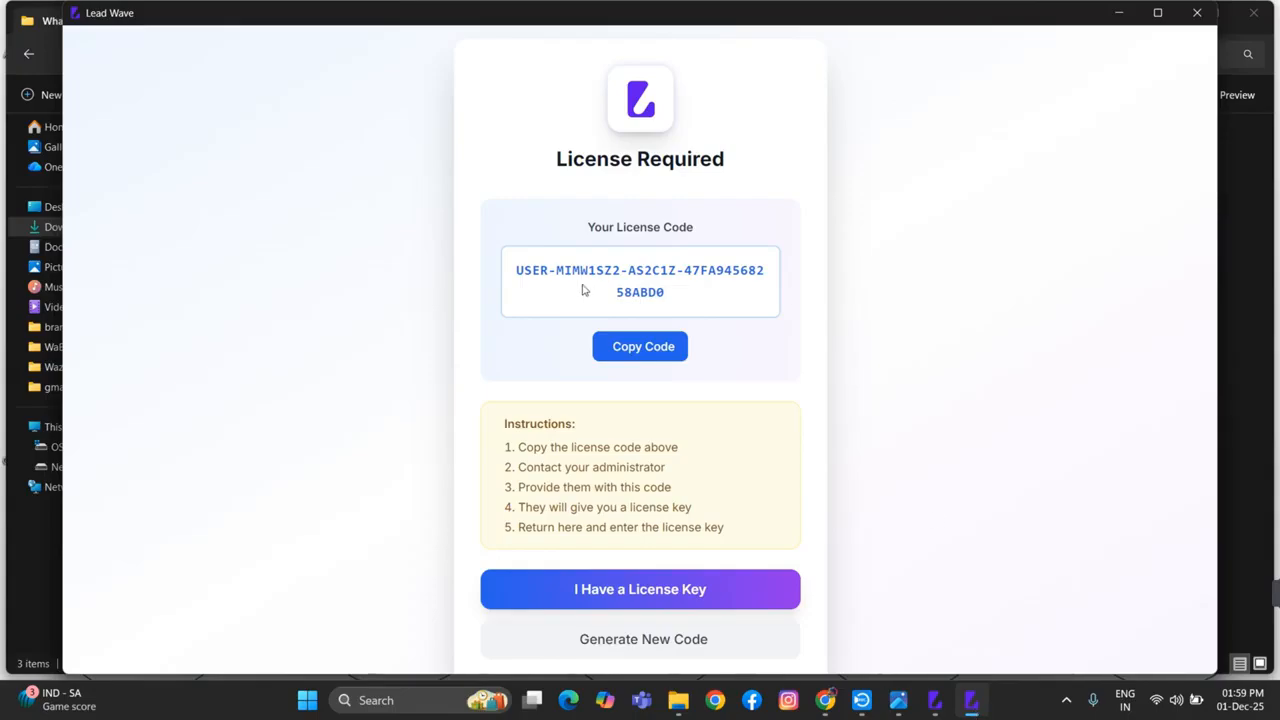
Copy the user license code from Lead Wave, switch to Lead Wave Keygen and open the form for a new license
{"action": "left_click", "coordinate": [638, 350]}
{"action": "left_click", "coordinate": [935, 705]}
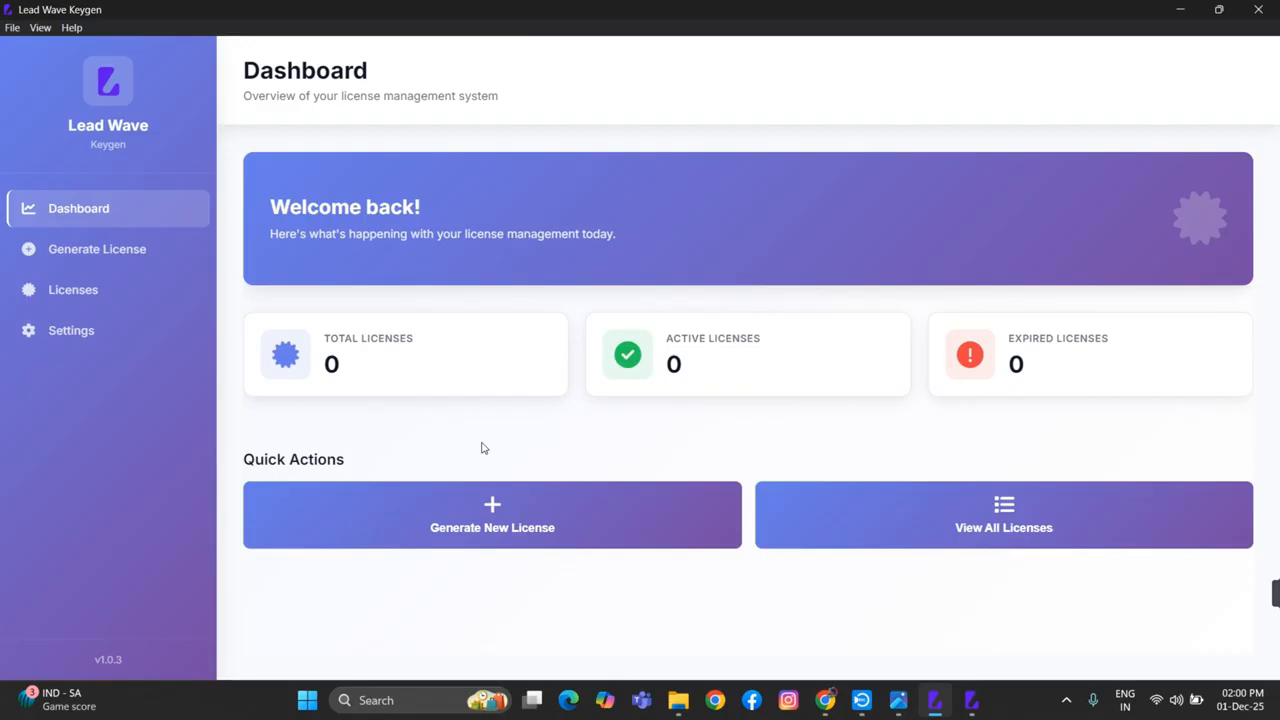
{"action": "left_click", "coordinate": [490, 528]}
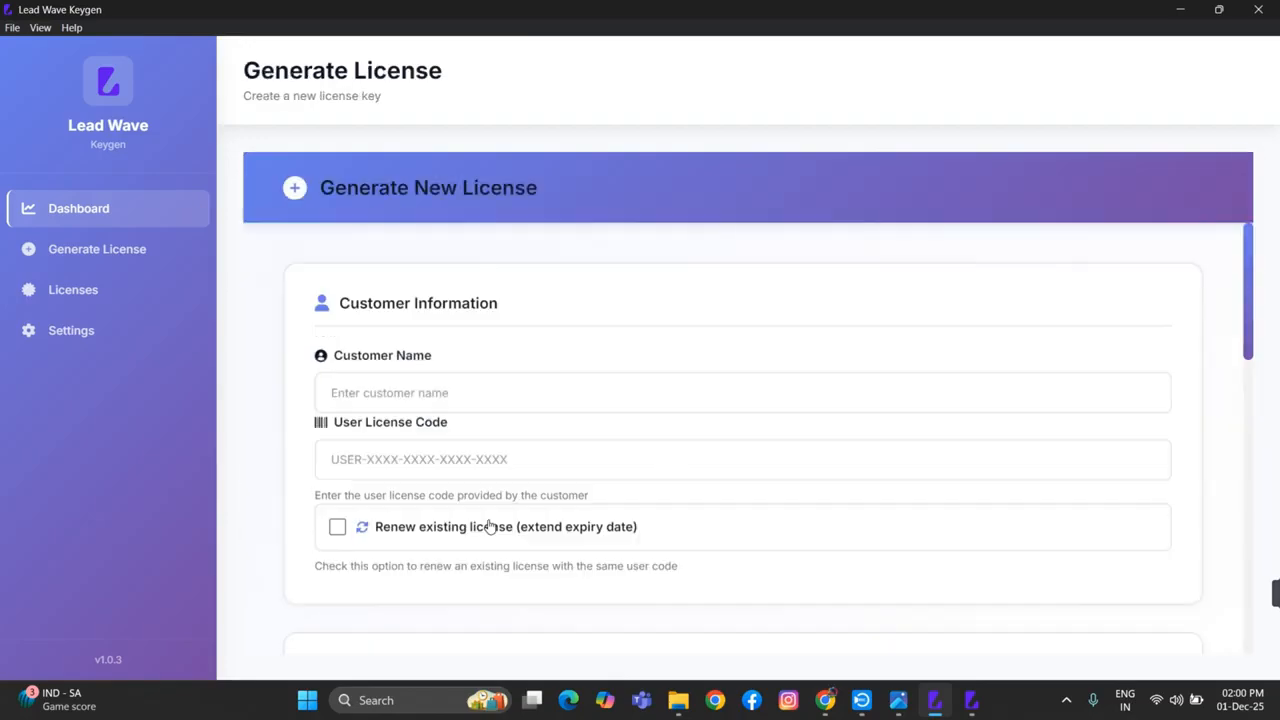
Enter the customer's name and paste the copied user license code into the new license form, checking it against the code in Lead Wave
{"action": "left_click", "coordinate": [380, 393]}
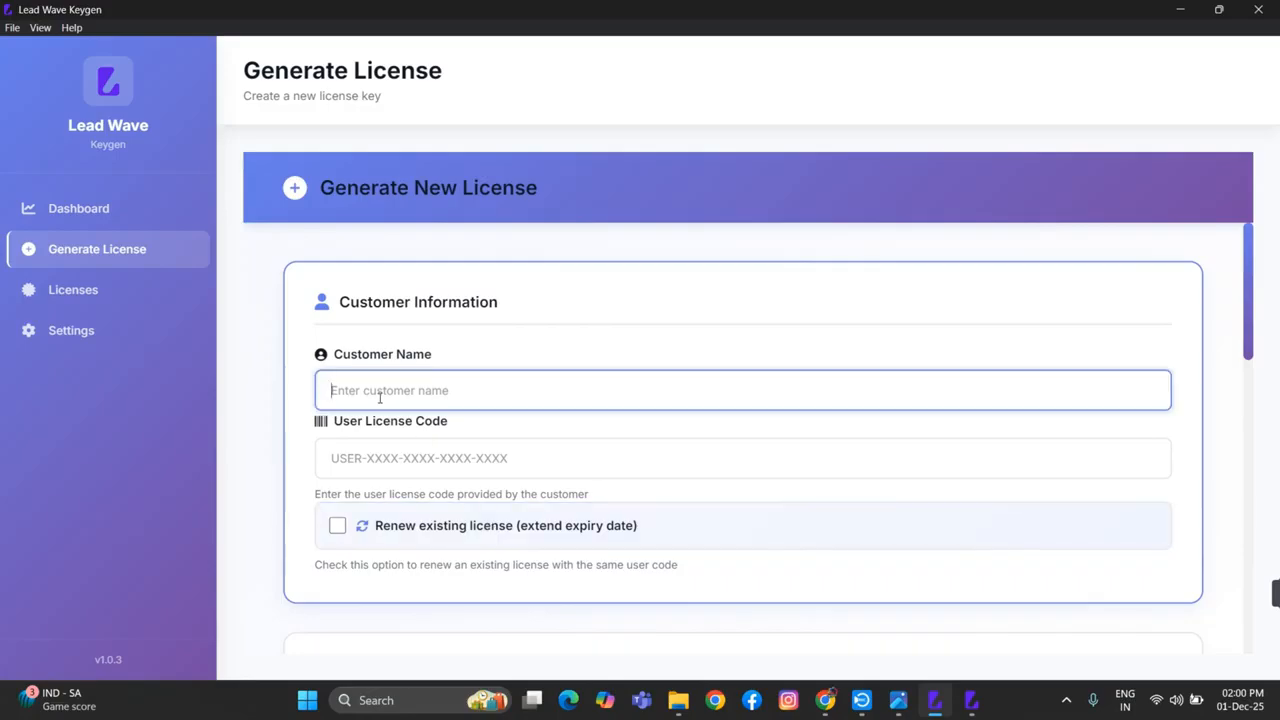
{"action": "type", "text": "shaurya"}
{"action": "left_click", "coordinate": [383, 455]}
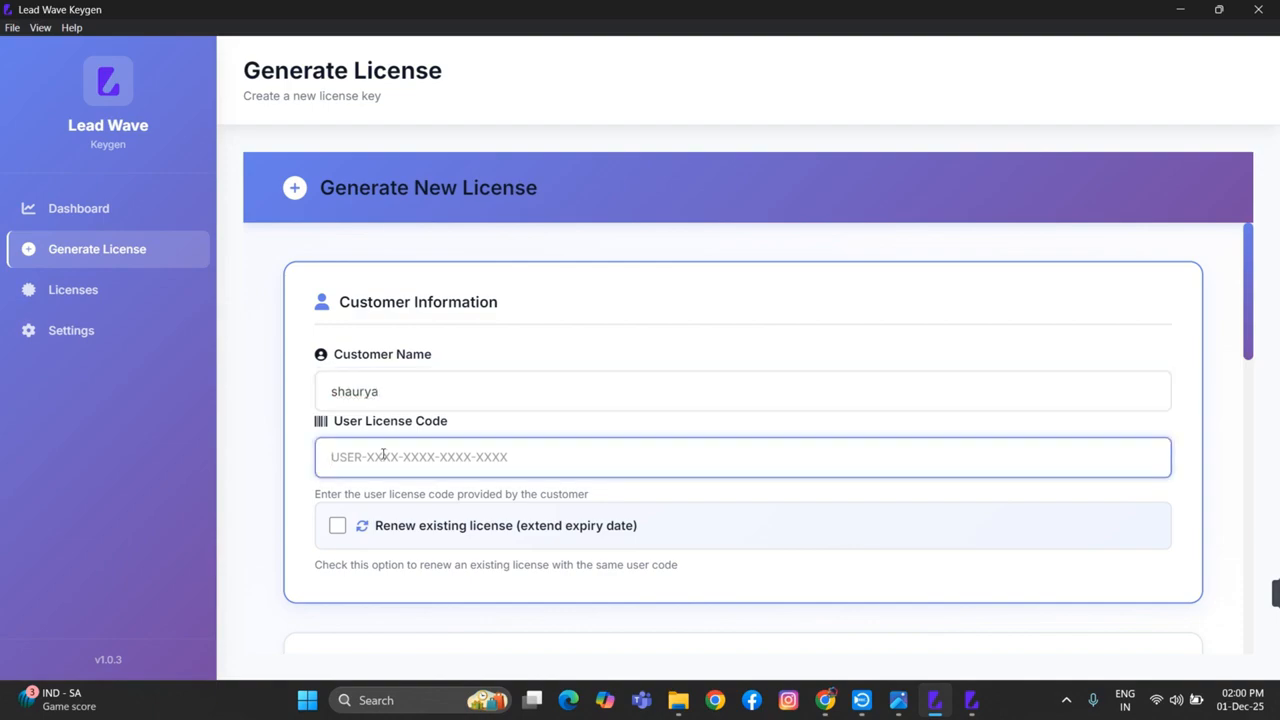
{"action": "key", "text": "ctrl+v"}
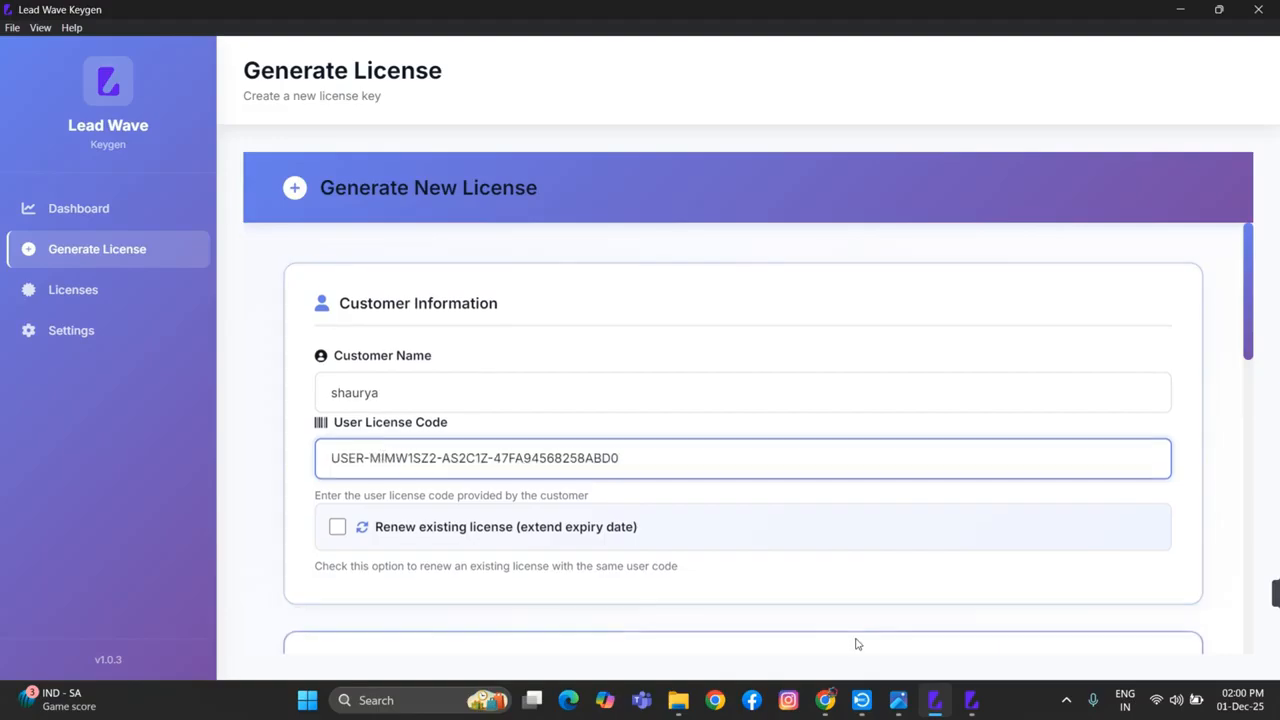
{"action": "left_click", "coordinate": [970, 700]}
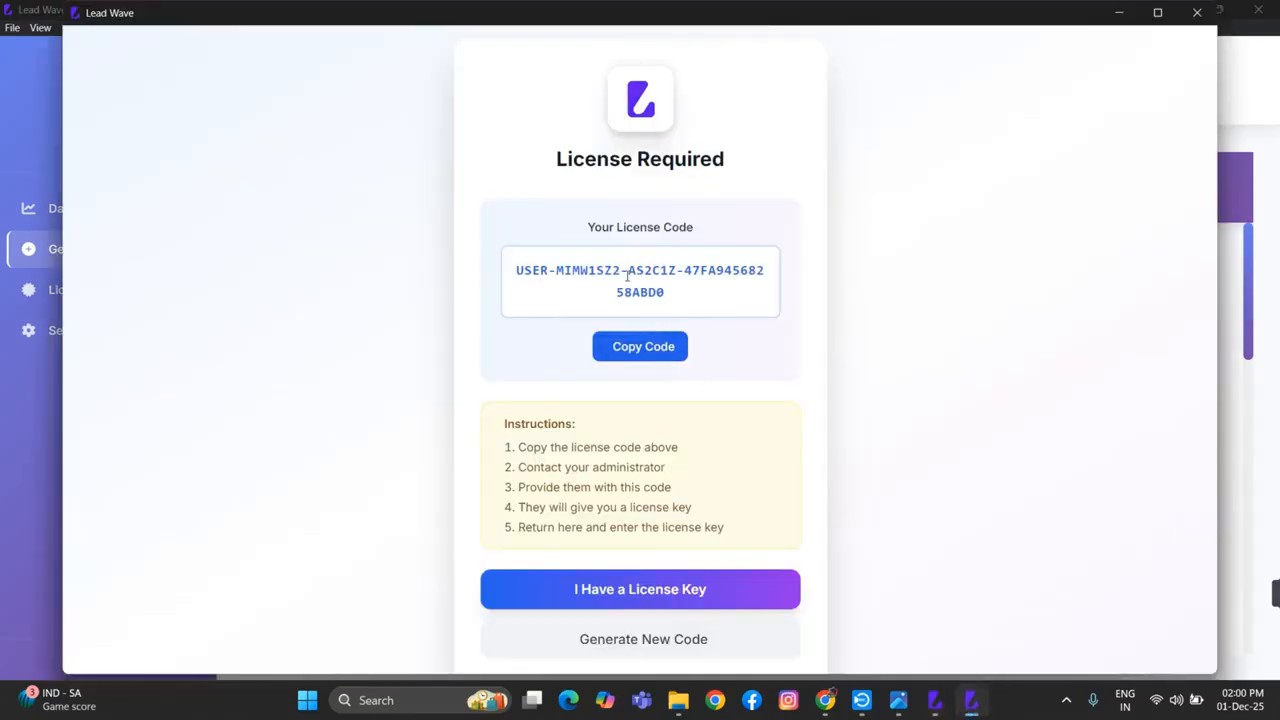
{"action": "left_click", "coordinate": [934, 700]}
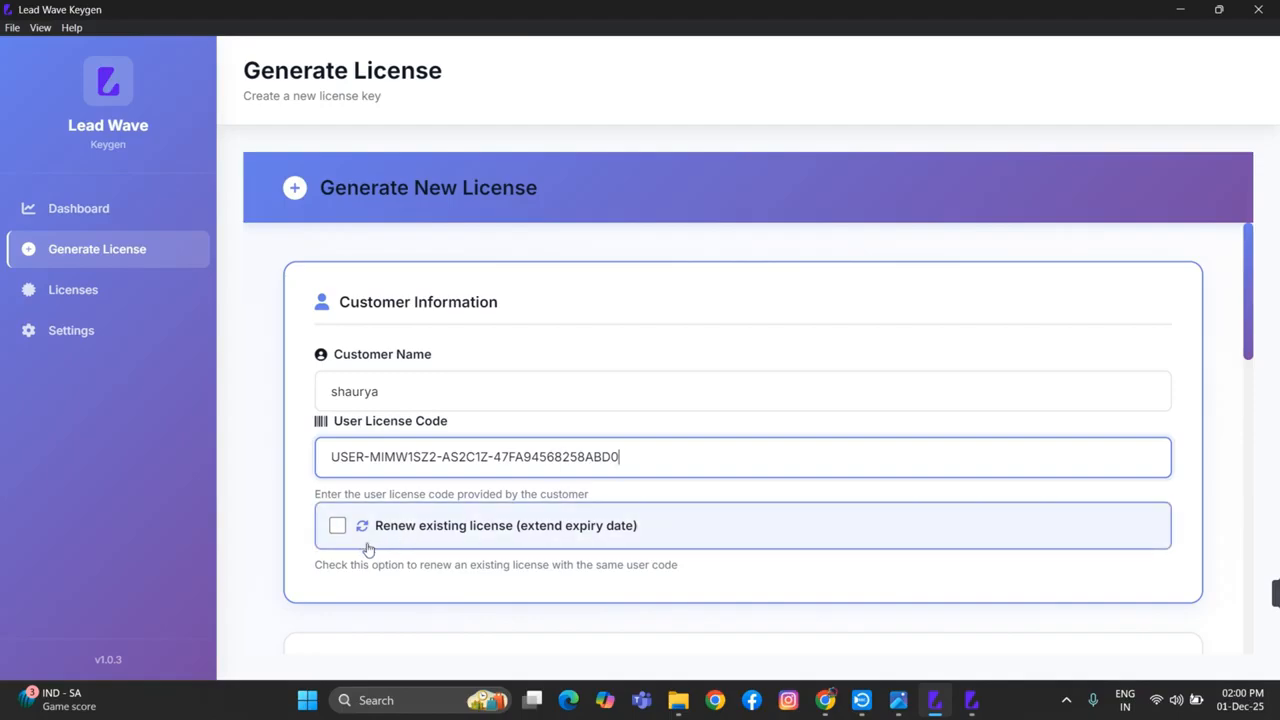
Set the new license's plan type to Custom
{"action": "scroll", "coordinate": [517, 493], "scroll_direction": "down", "scroll_amount": 1}
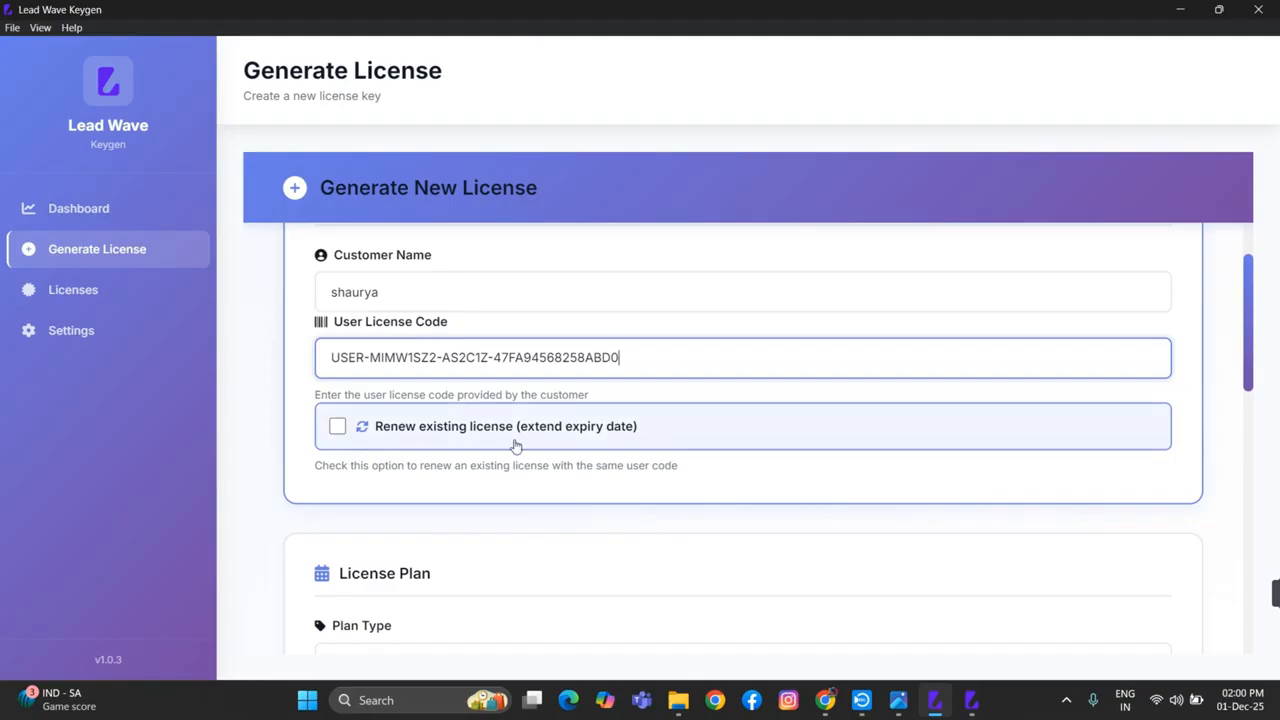
{"action": "scroll", "coordinate": [514, 443], "scroll_direction": "down", "scroll_amount": 3}
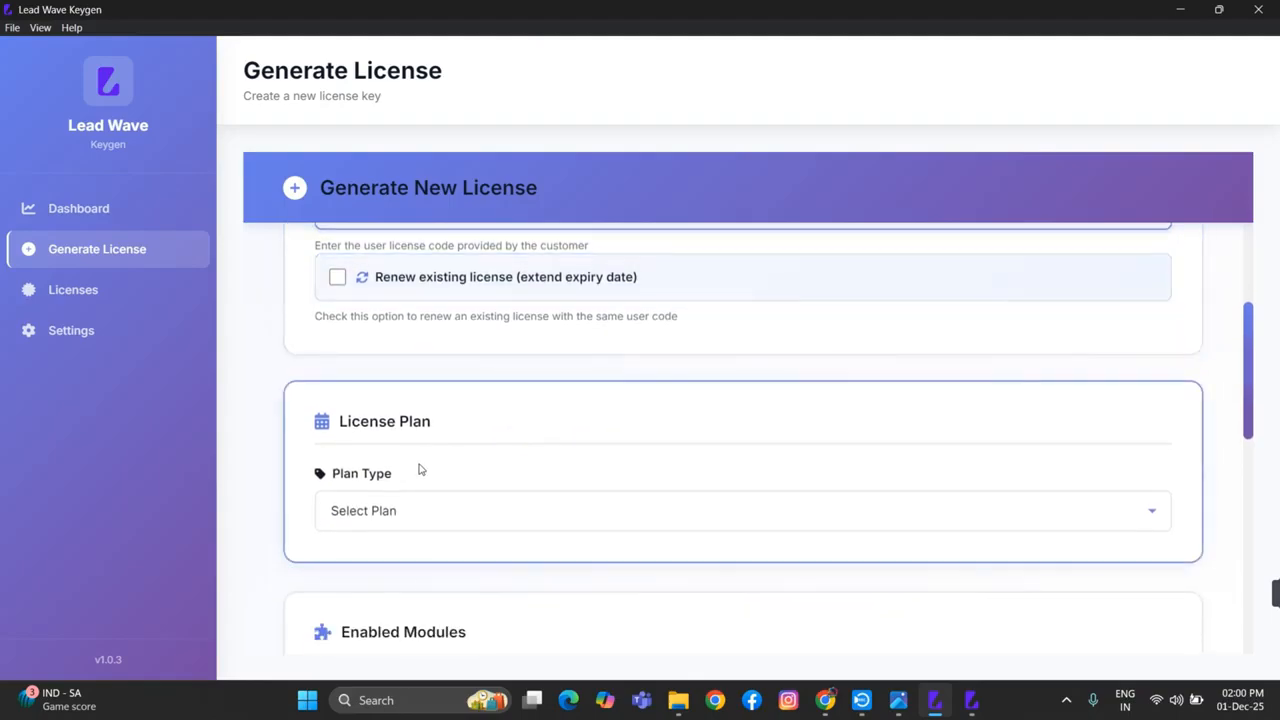
{"action": "scroll", "coordinate": [420, 469], "scroll_direction": "down", "scroll_amount": 1}
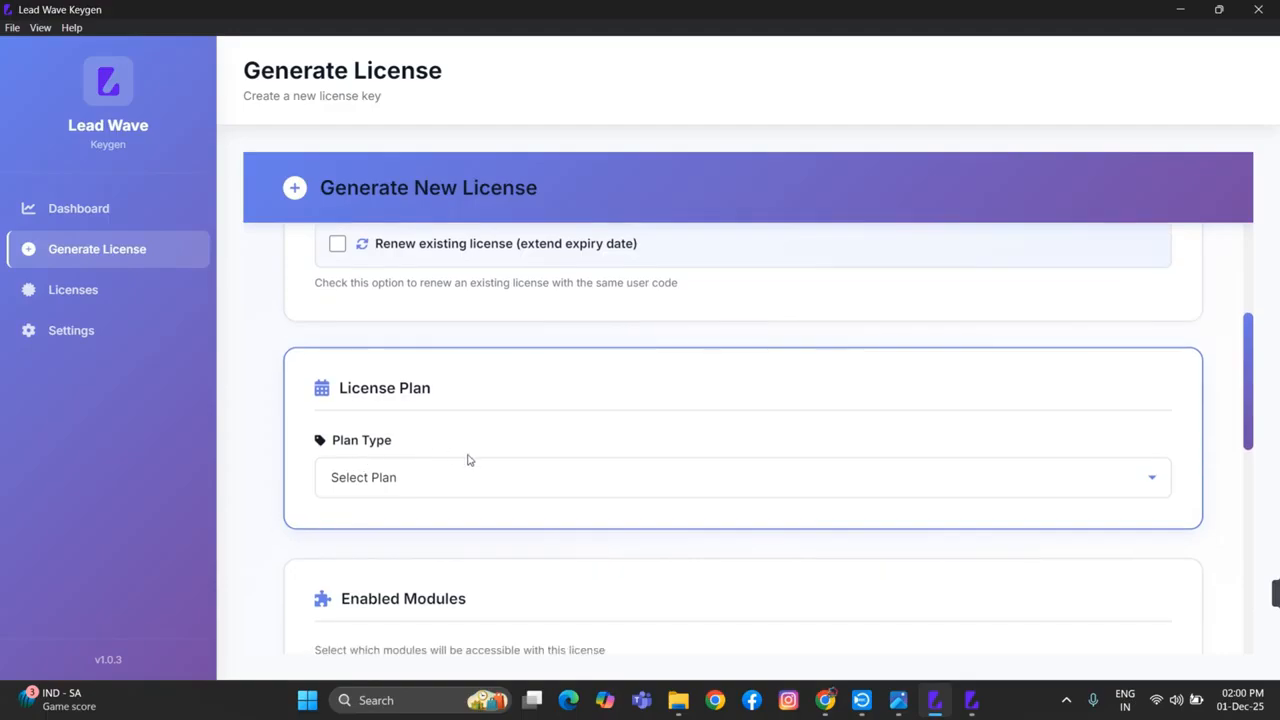
{"action": "left_click", "coordinate": [439, 483]}
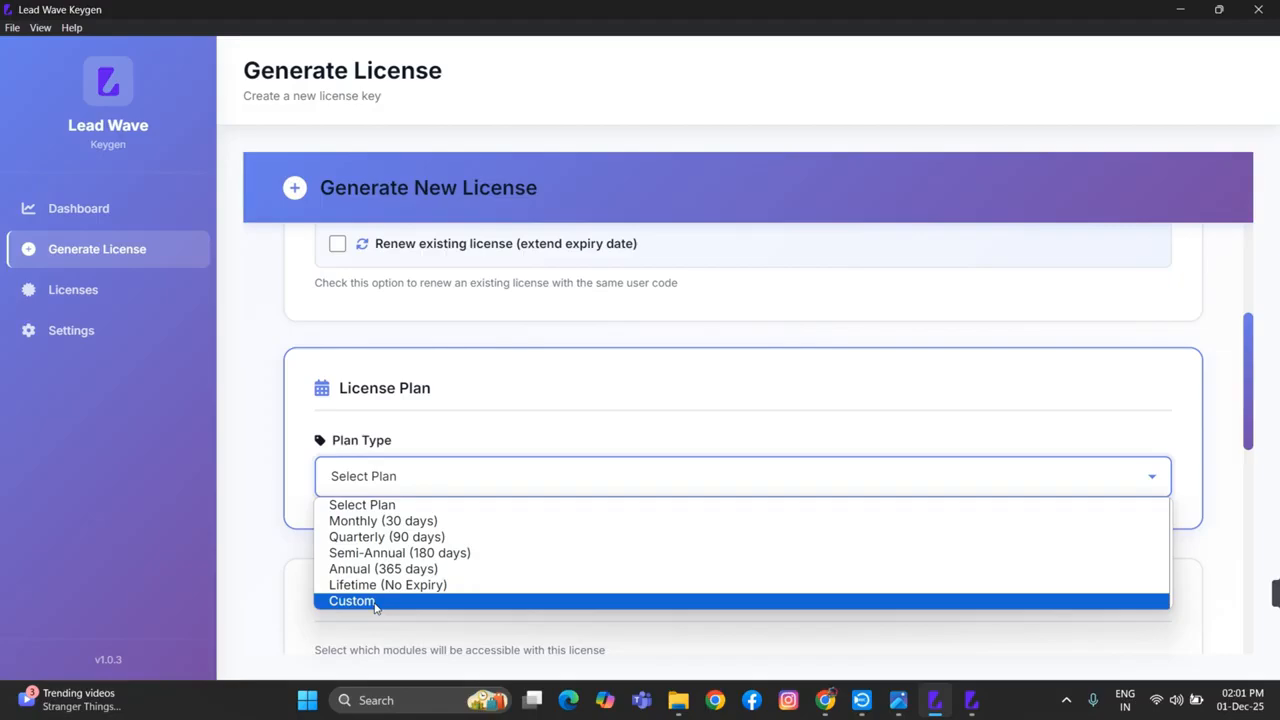
{"action": "left_click", "coordinate": [375, 601]}
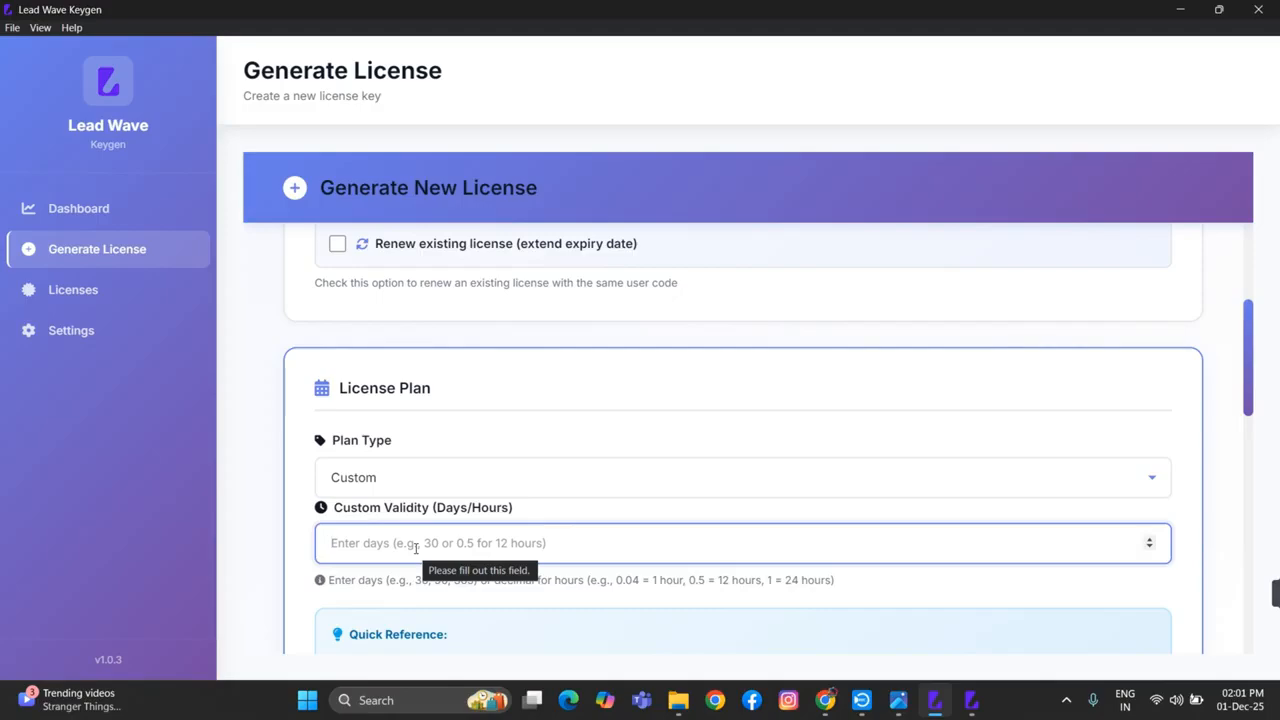
Set the license's custom validity to 15 days, keep all modules enabled and generate the license
{"action": "type", "text": "15"}
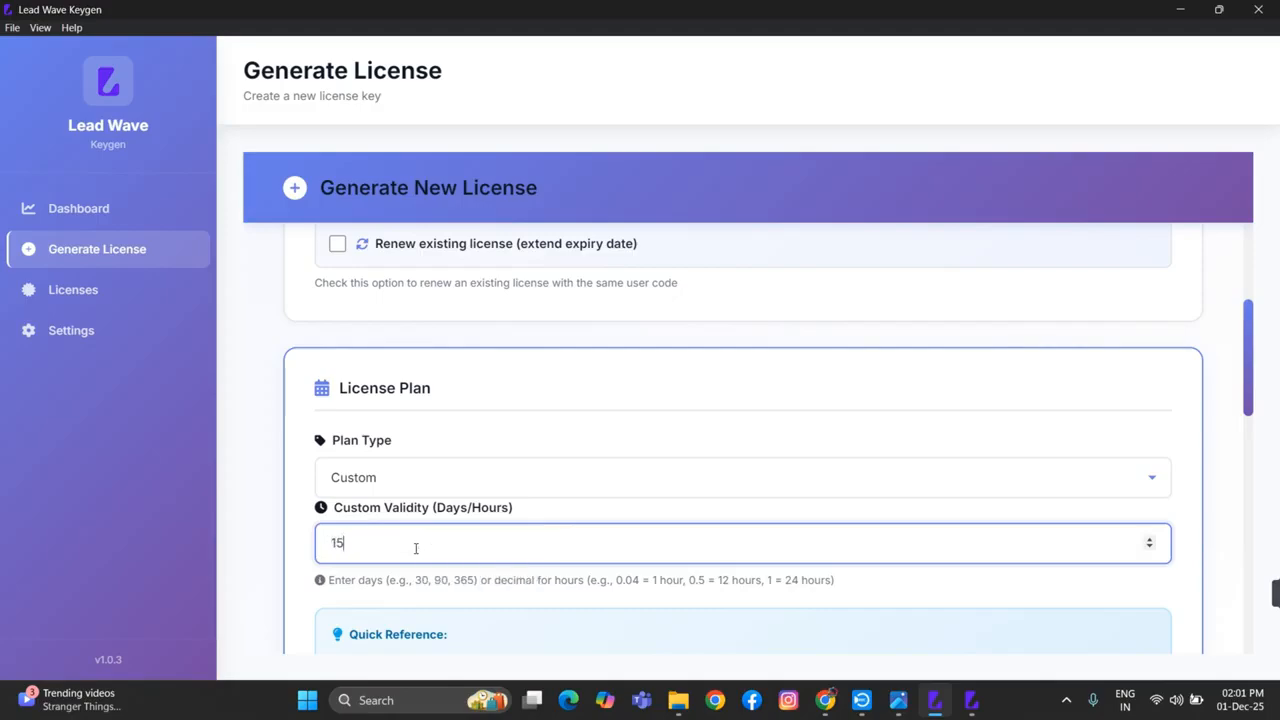
{"action": "scroll", "coordinate": [415, 548], "scroll_direction": "down", "scroll_amount": 2}
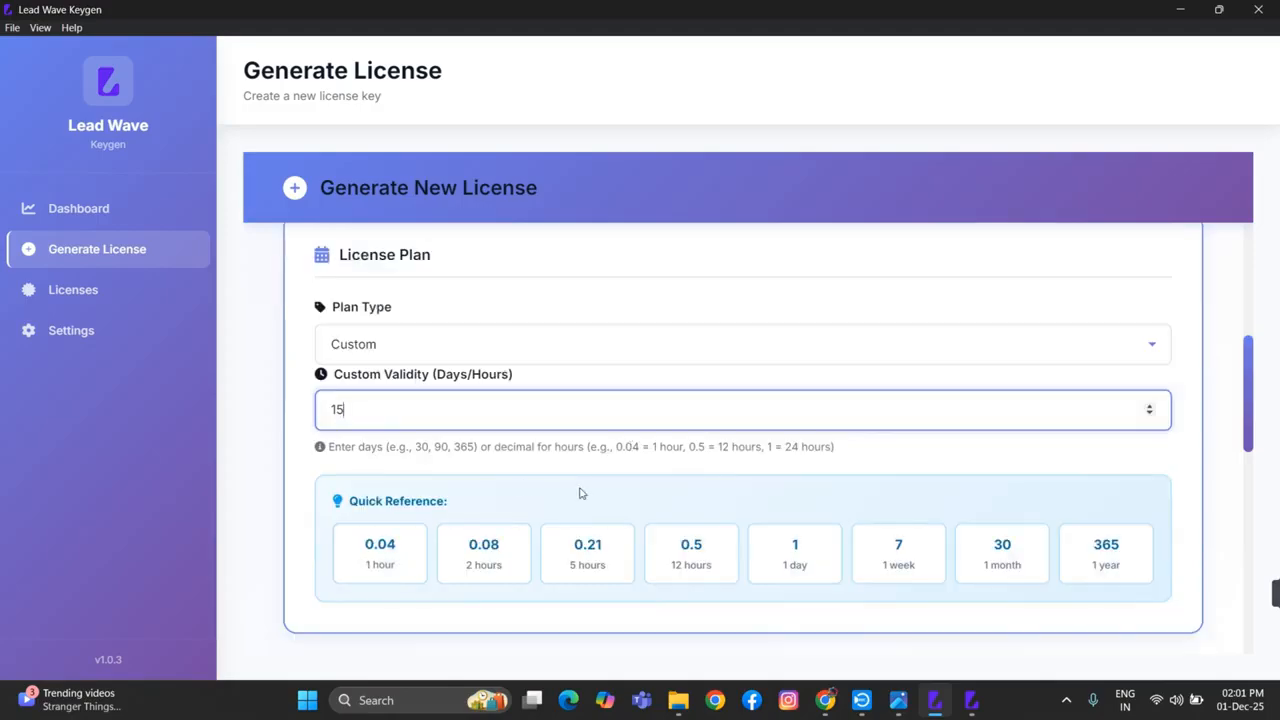
{"action": "scroll", "coordinate": [512, 482], "scroll_direction": "down", "scroll_amount": 2}
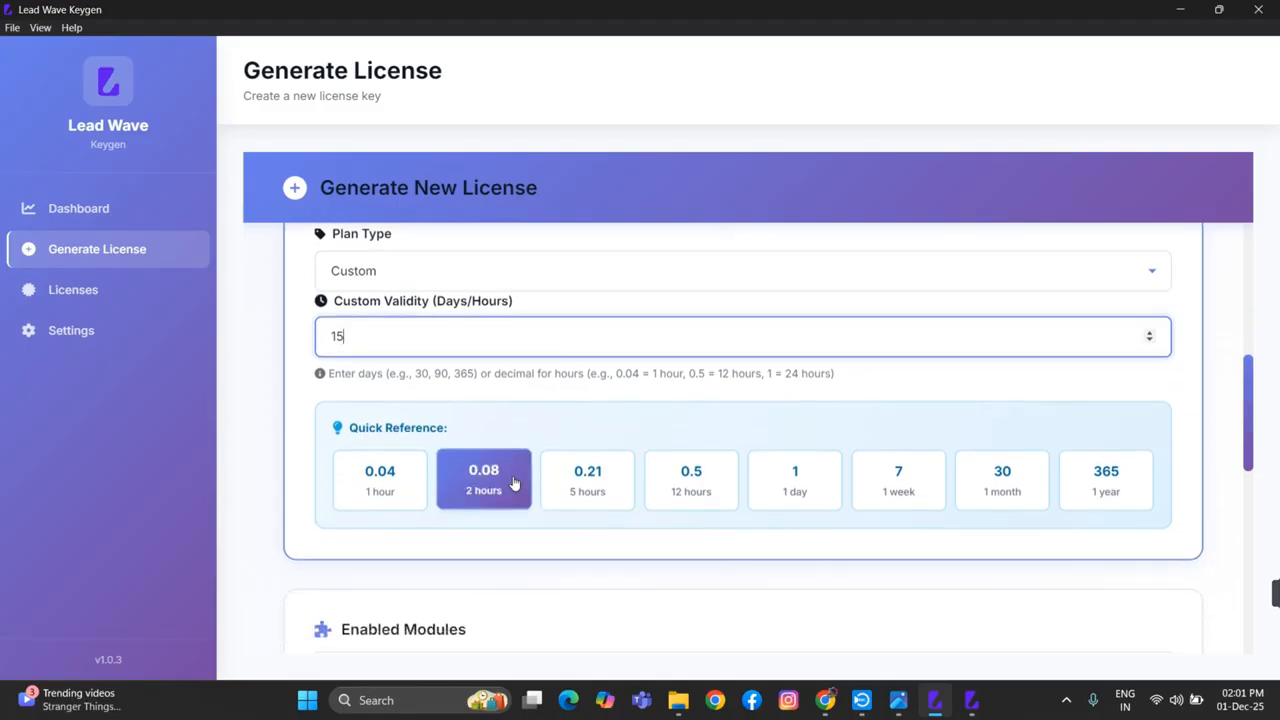
{"action": "scroll", "coordinate": [512, 482], "scroll_direction": "down", "scroll_amount": 2}
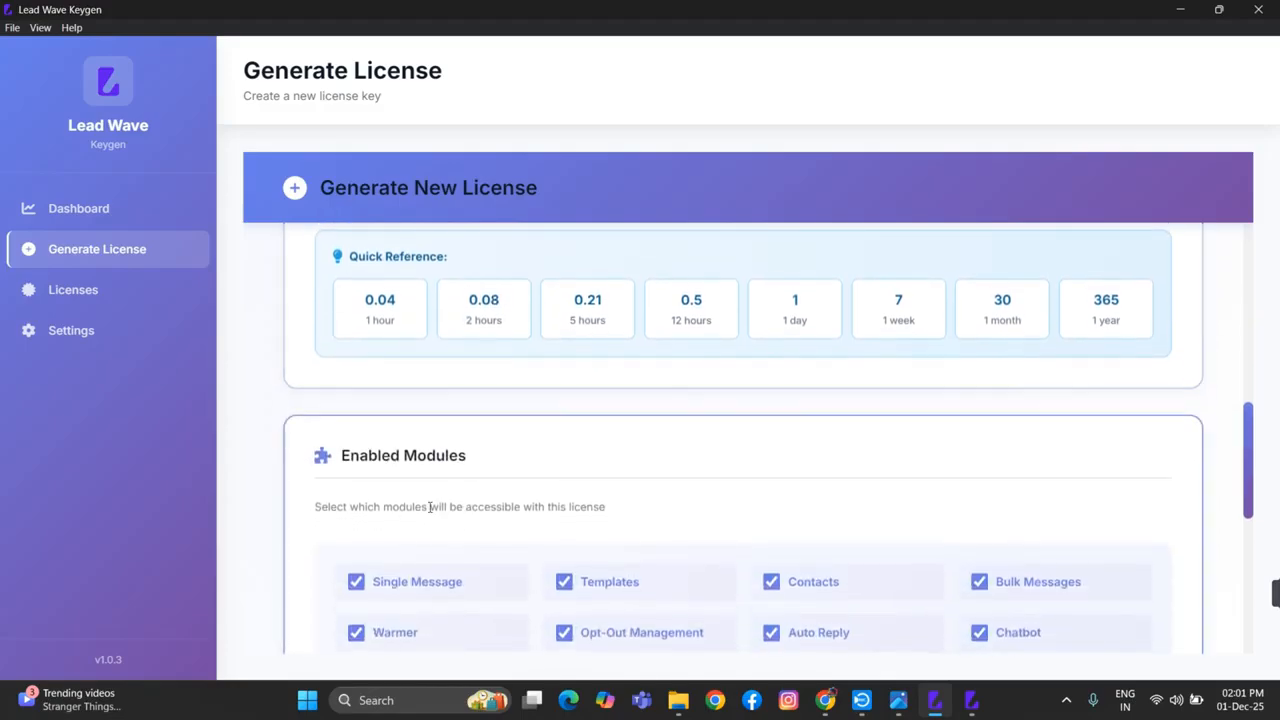
{"action": "scroll", "coordinate": [532, 469], "scroll_direction": "down", "scroll_amount": 1}
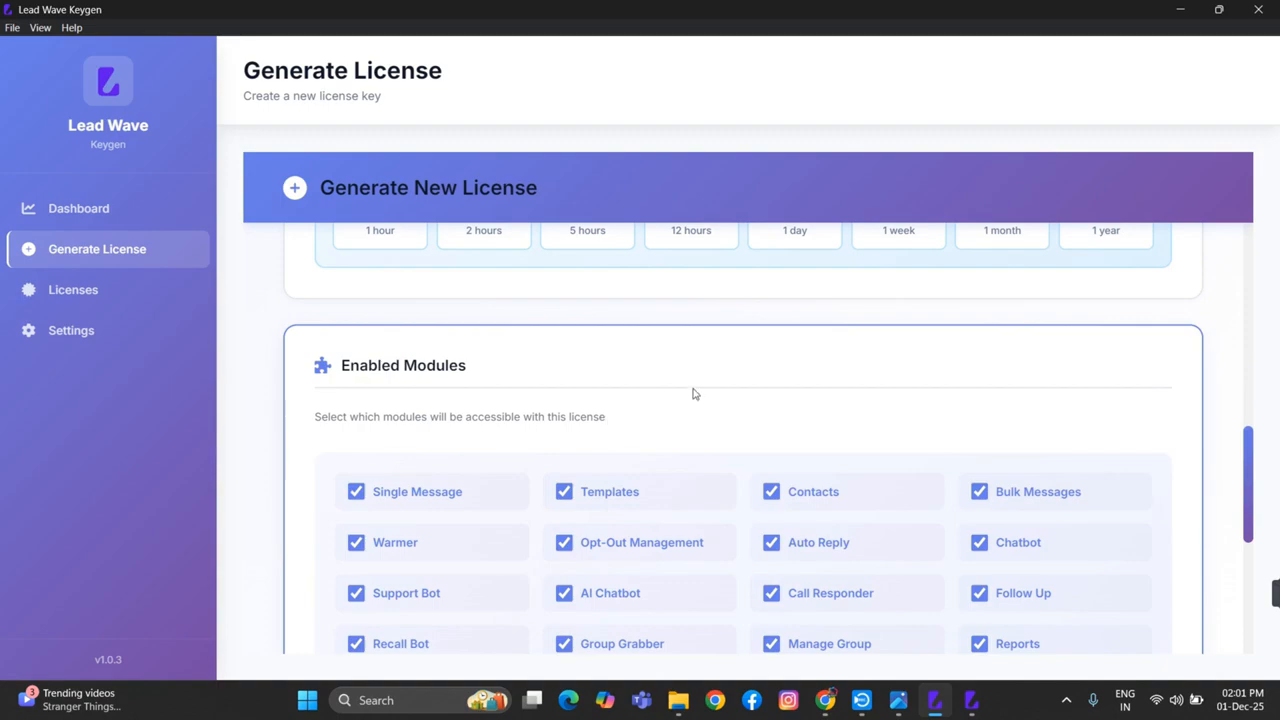
{"action": "scroll", "coordinate": [694, 394], "scroll_direction": "down", "scroll_amount": 1}
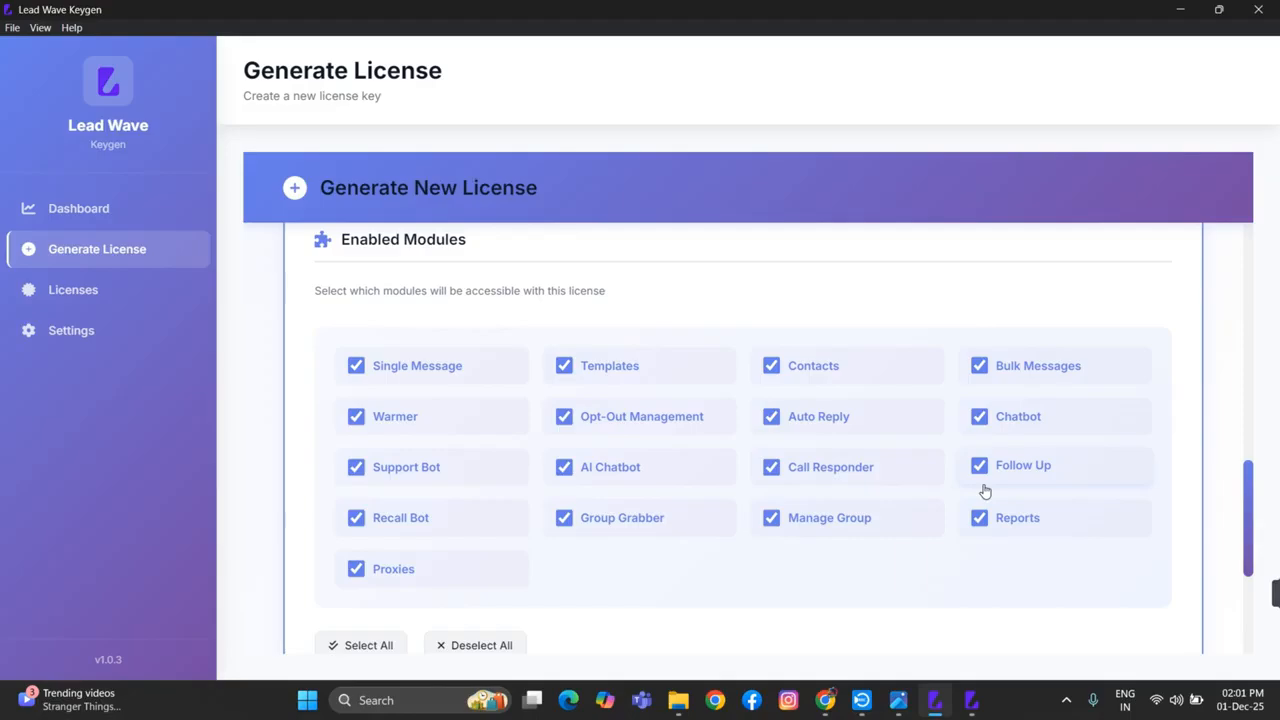
{"action": "scroll", "coordinate": [566, 466], "scroll_direction": "down", "scroll_amount": 2}
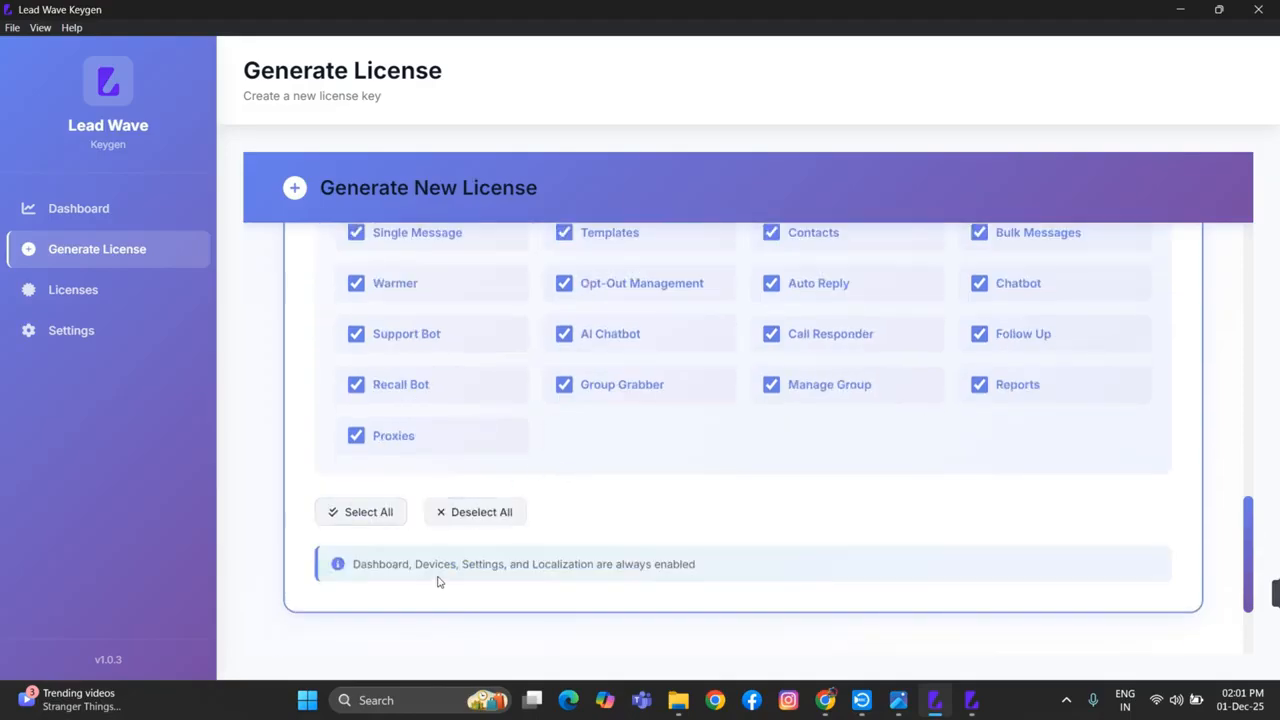
{"action": "scroll", "coordinate": [437, 581], "scroll_direction": "down", "scroll_amount": 2}
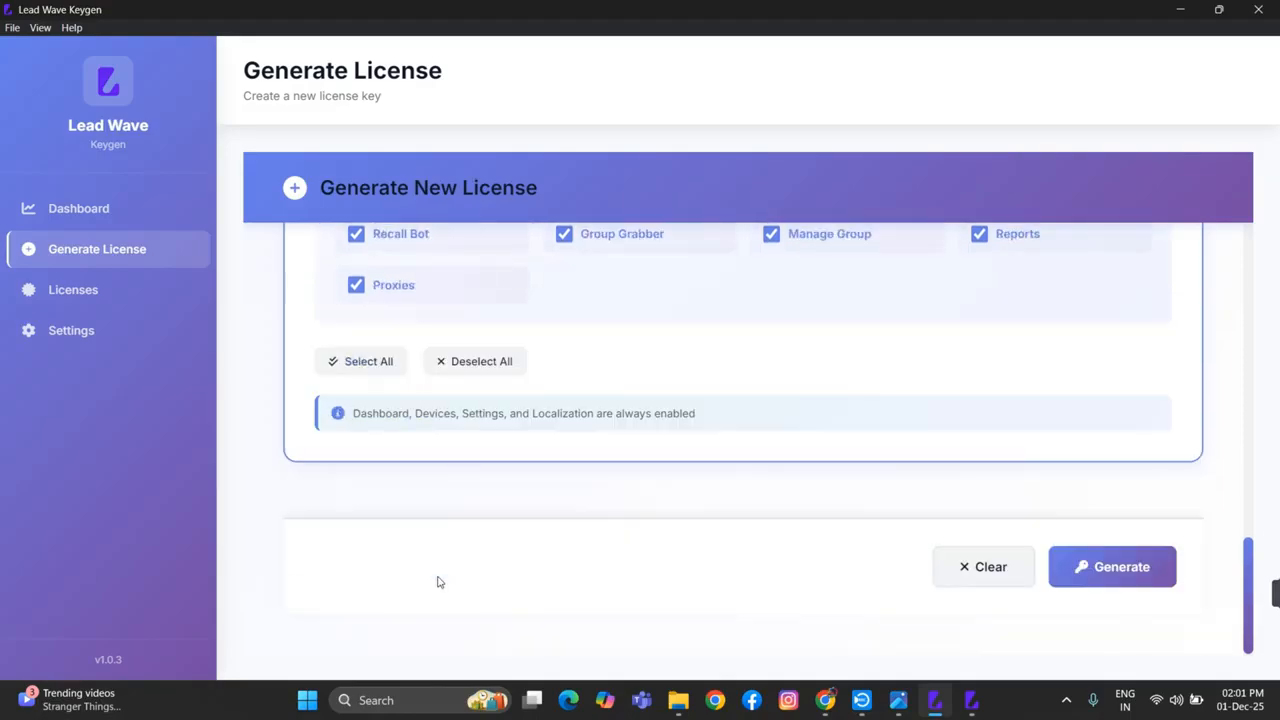
{"action": "left_click", "coordinate": [1108, 578]}
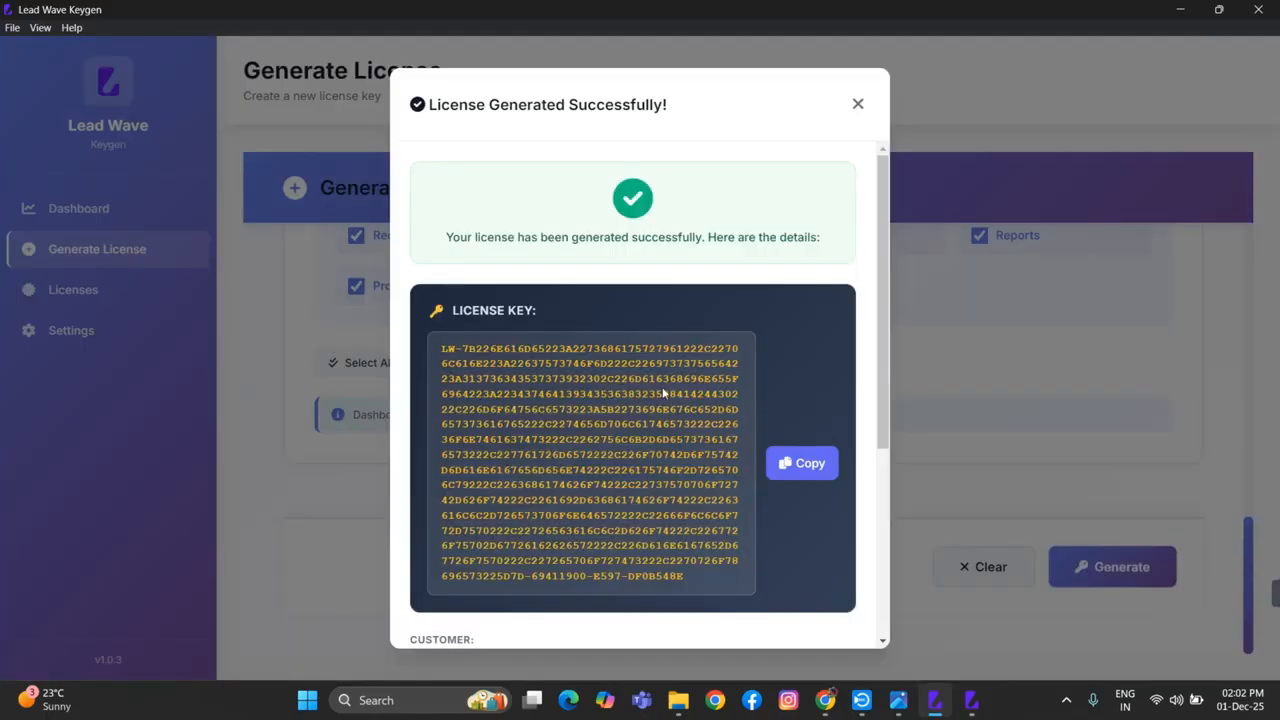
Review the generated license's details, including plan, expiry date and status, and copy its license key
{"action": "scroll", "coordinate": [570, 450], "scroll_direction": "down", "scroll_amount": 2}
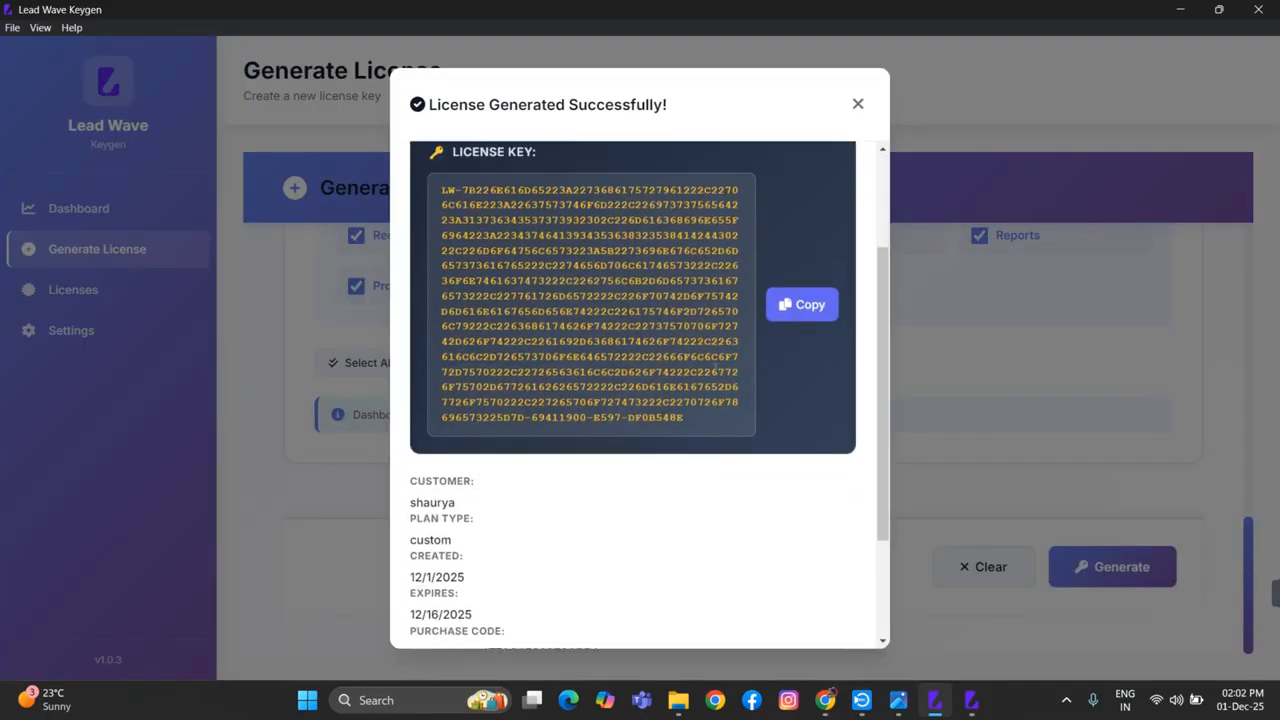
{"action": "scroll", "coordinate": [515, 568], "scroll_direction": "down", "scroll_amount": 2}
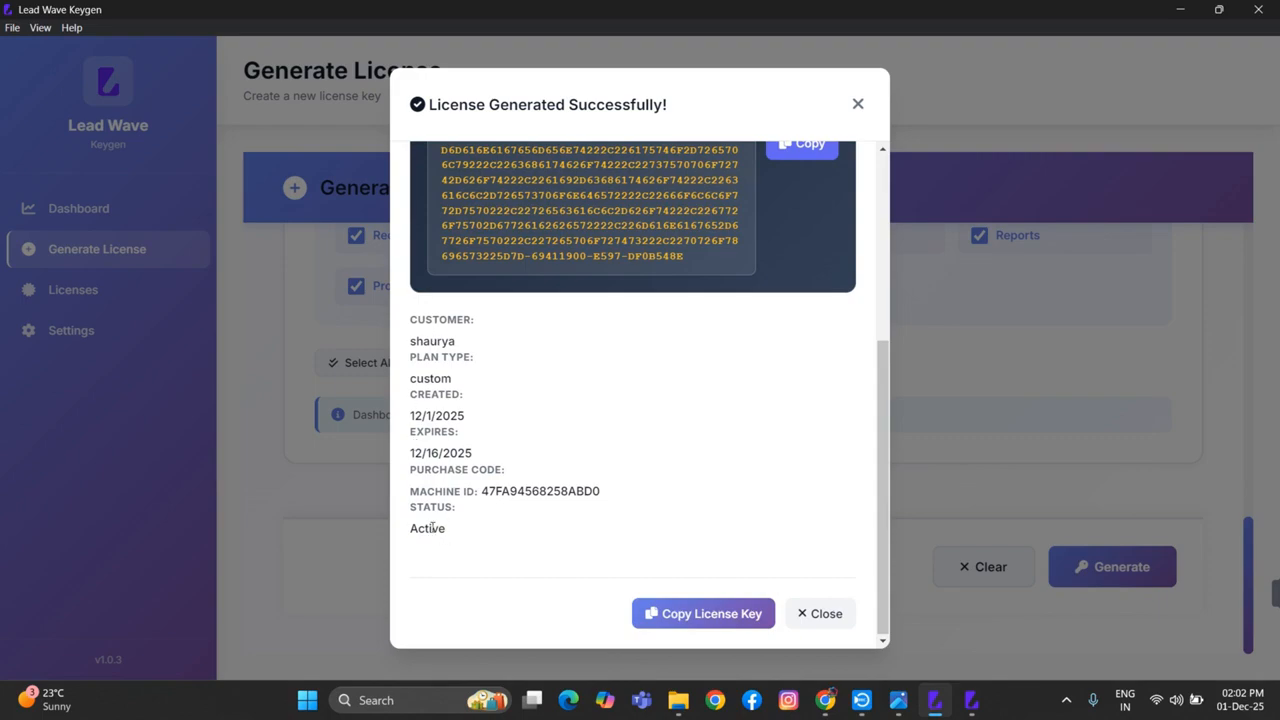
{"action": "scroll", "coordinate": [445, 520], "scroll_direction": "up", "scroll_amount": 2}
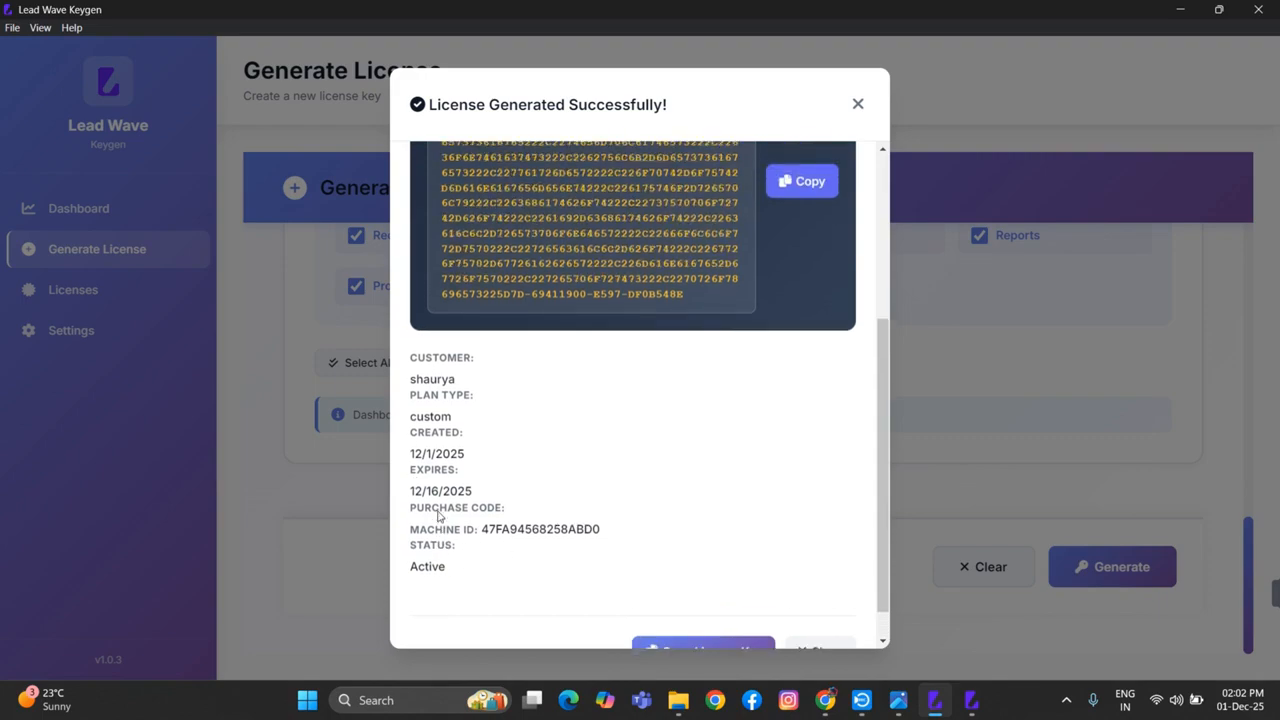
{"action": "scroll", "coordinate": [440, 487], "scroll_direction": "up", "scroll_amount": 1}
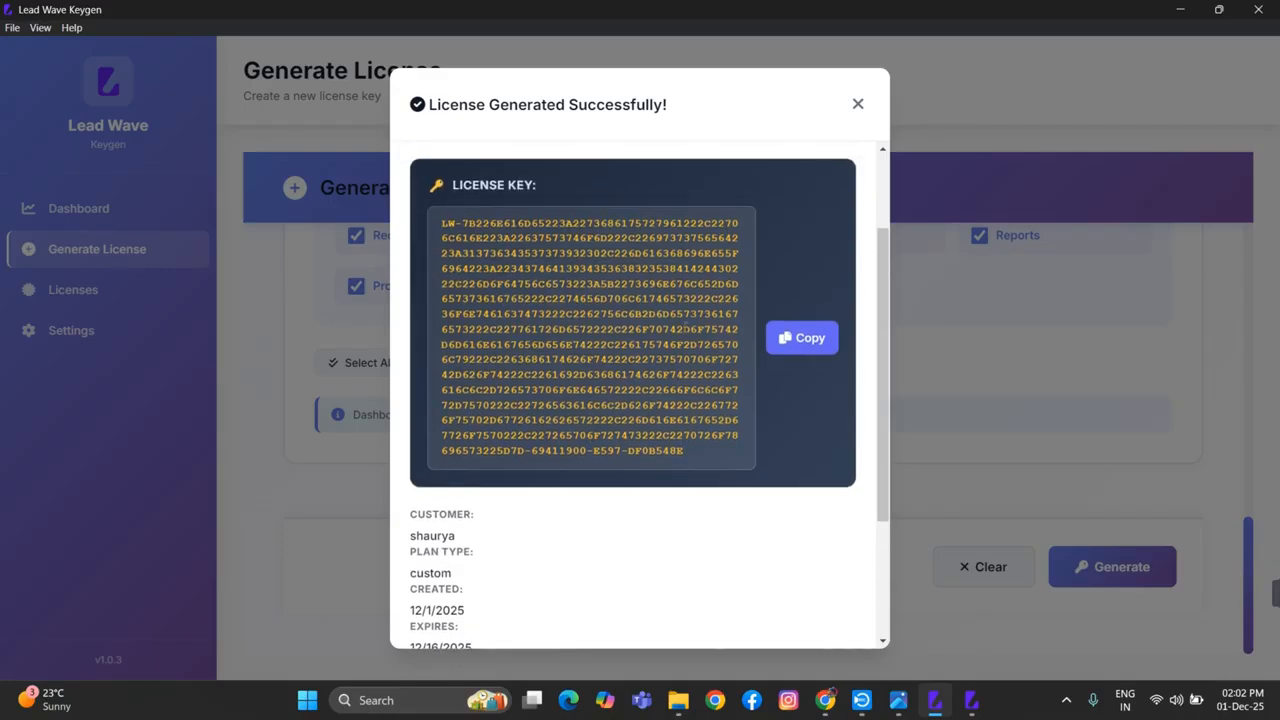
{"action": "left_click", "coordinate": [786, 341]}
Switch to Lead Wave, paste the copied license key as an offline license and activate it
{"action": "left_click", "coordinate": [964, 705]}
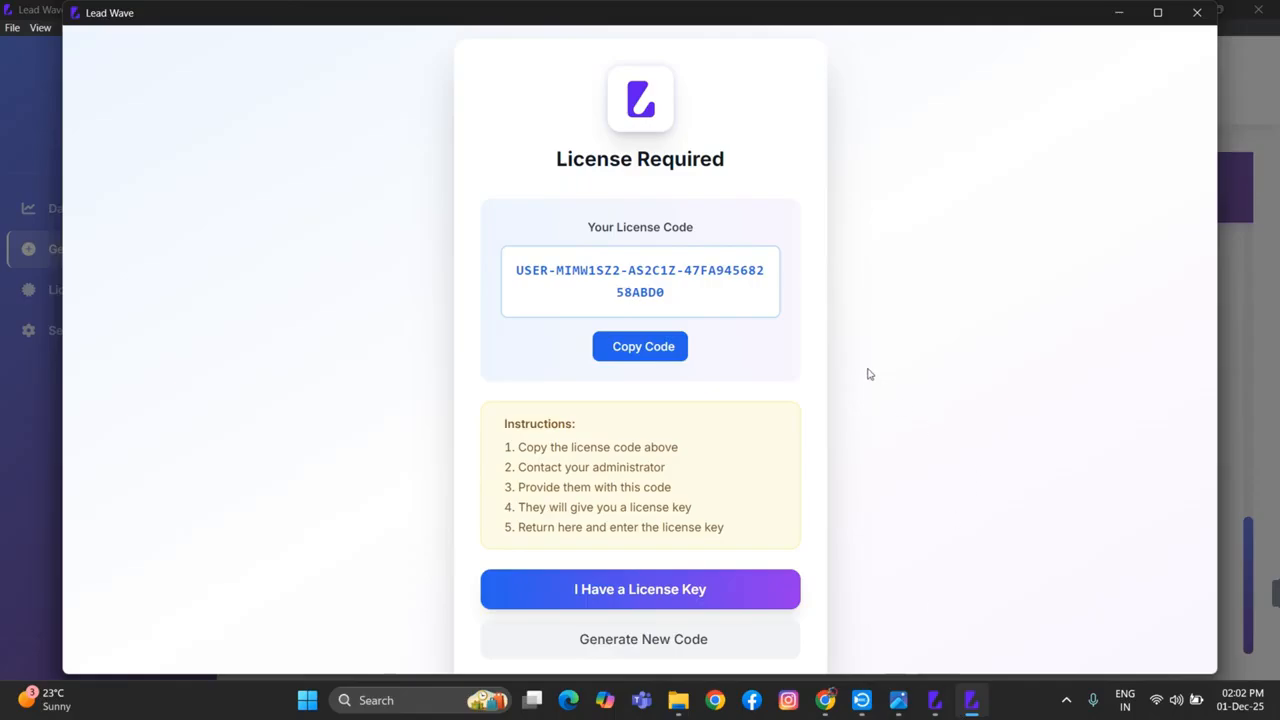
{"action": "left_click", "coordinate": [659, 590]}
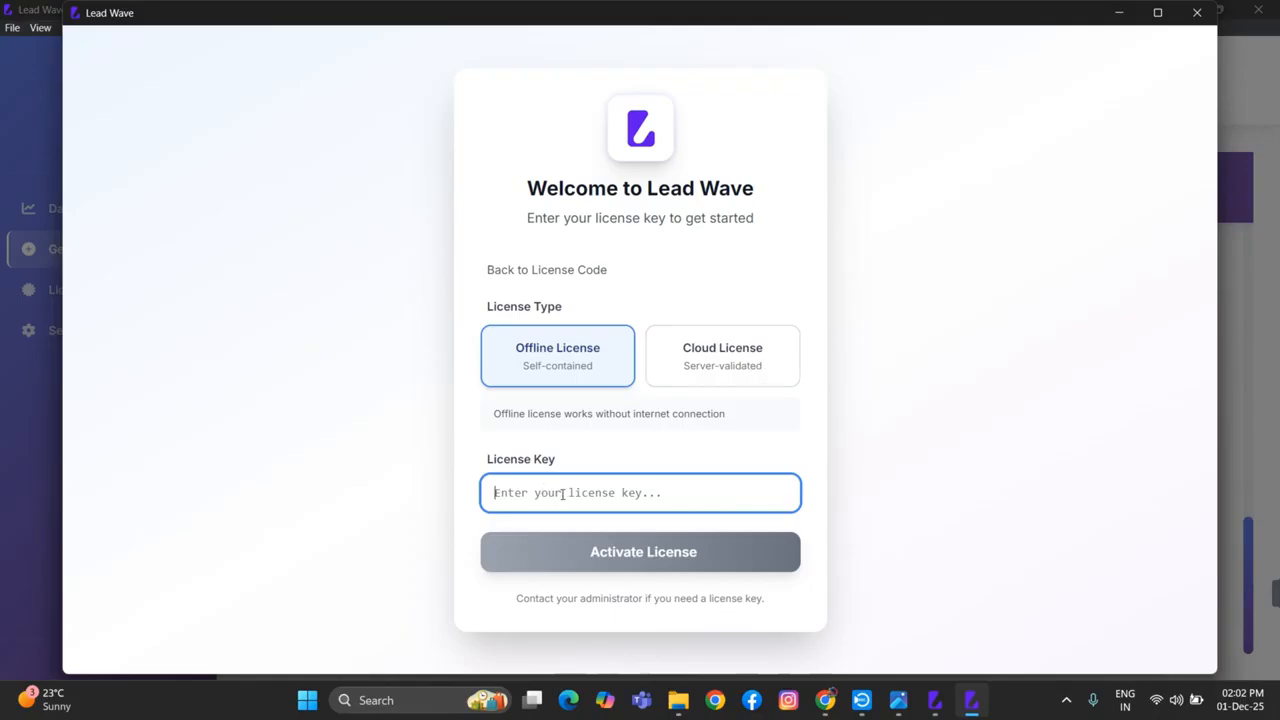
{"action": "key", "text": "ctrl+v"}
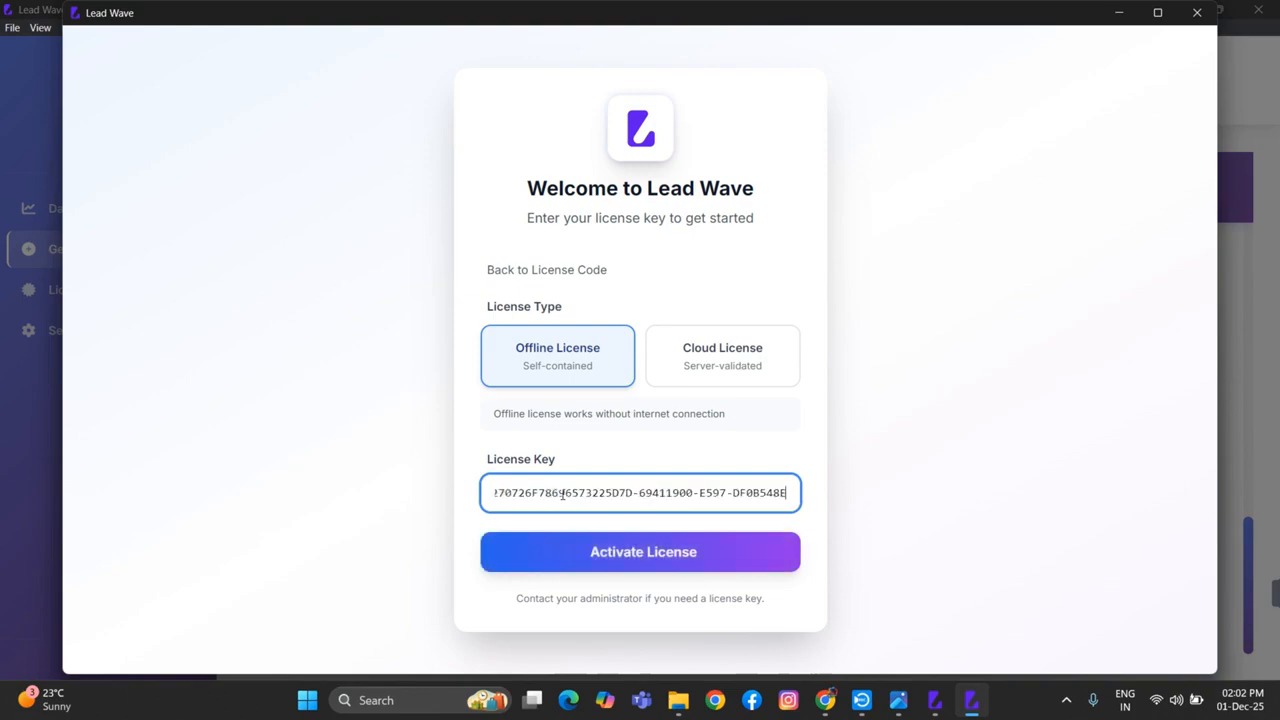
{"action": "left_click", "coordinate": [646, 556]}
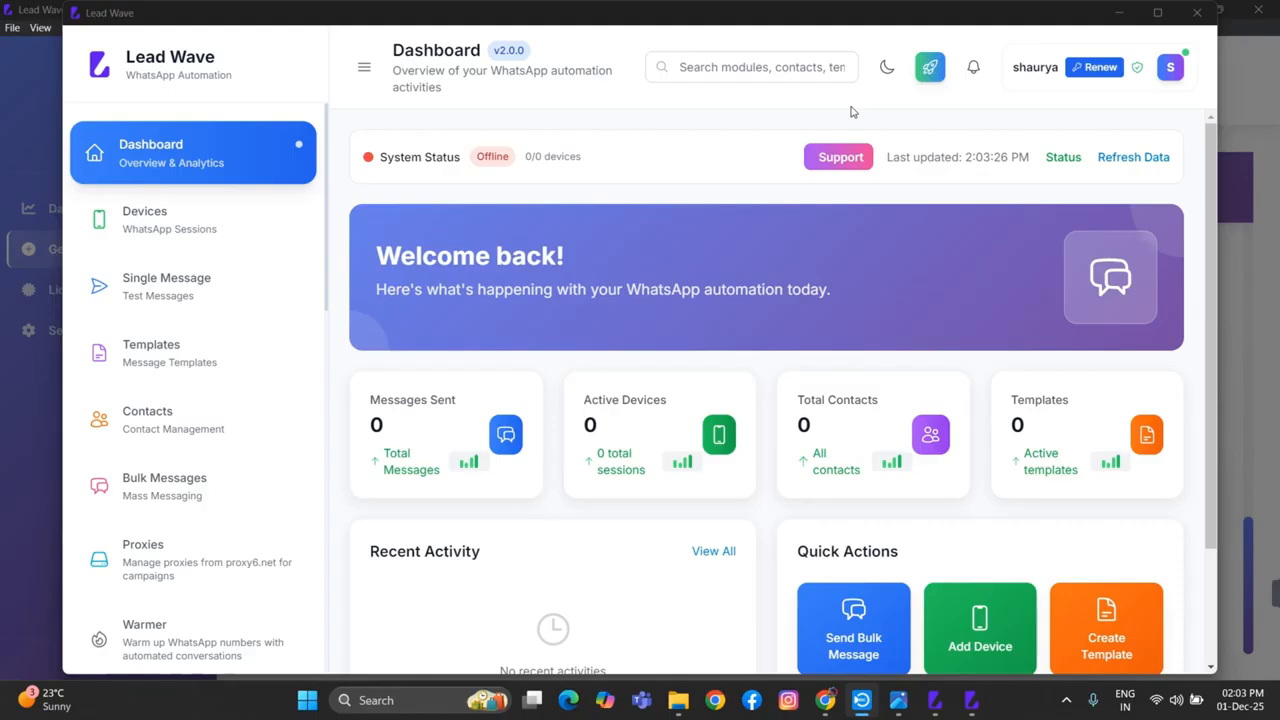
{"action": "mouse_move", "coordinate": [1091, 61]}
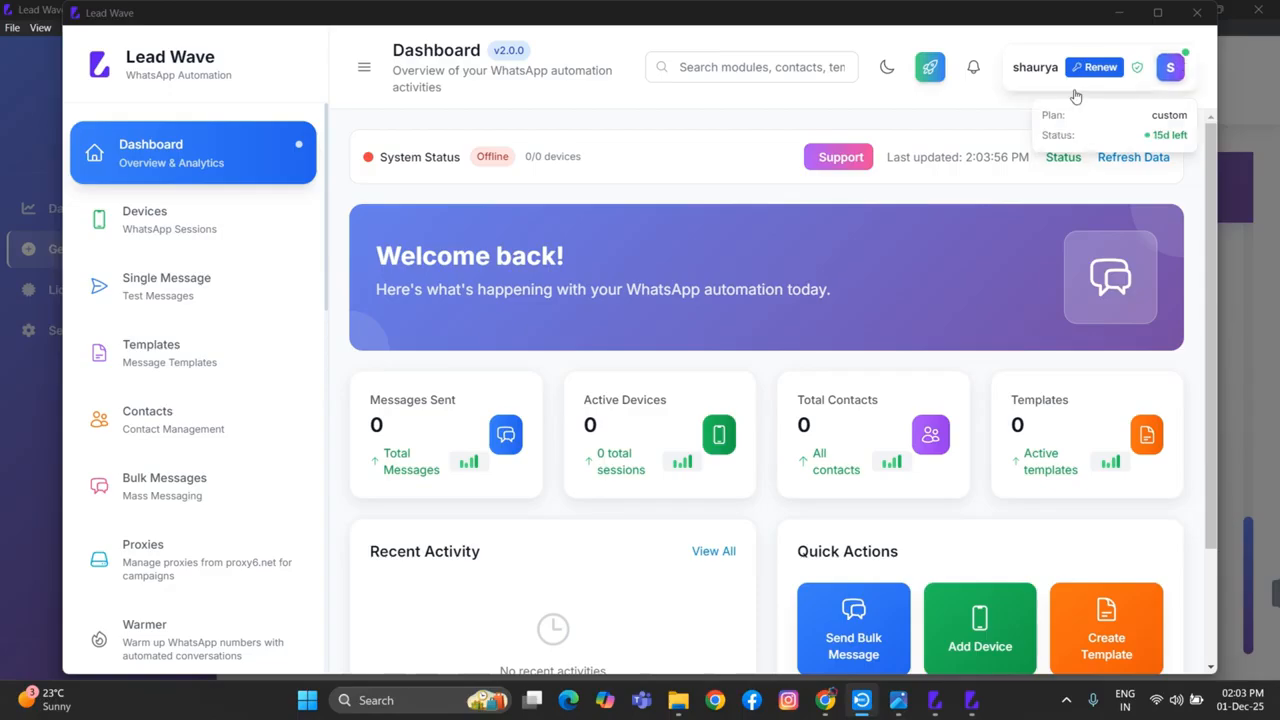
Add a WhatsApp device named "onbvn technologies" and connect it by displaying its QR code for scanning
{"action": "left_click", "coordinate": [157, 234]}
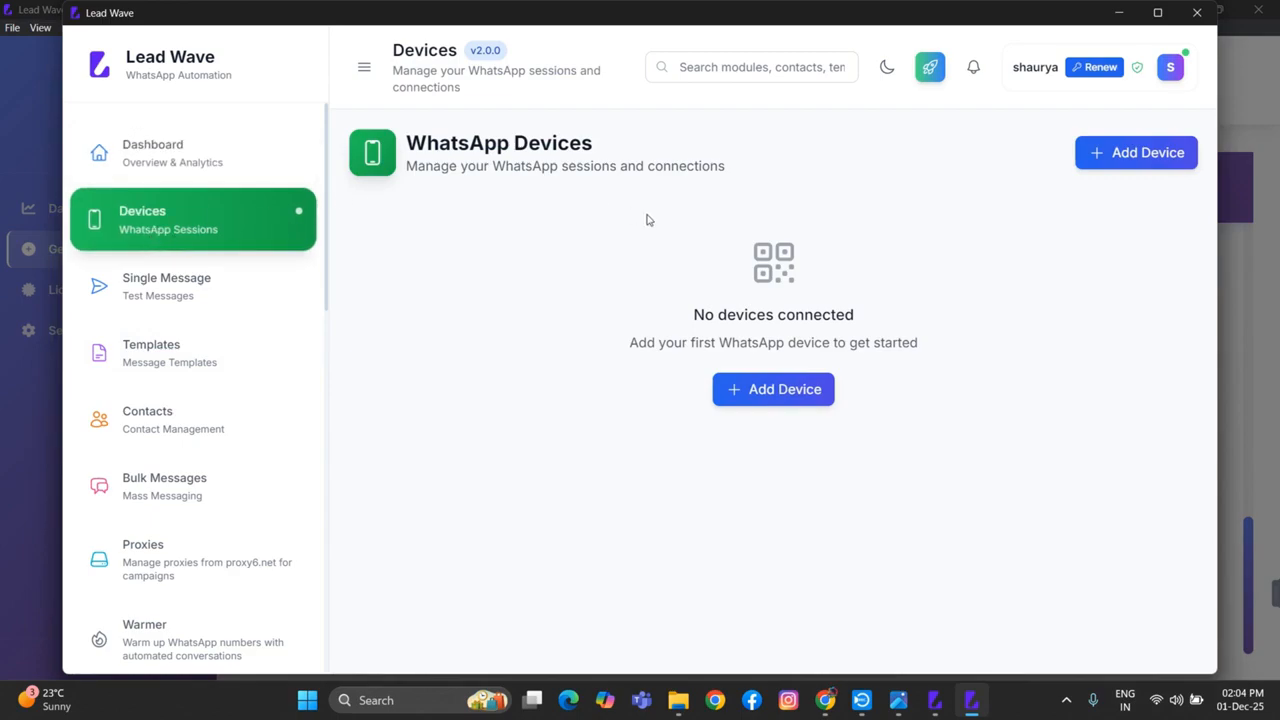
{"action": "left_click", "coordinate": [1129, 154]}
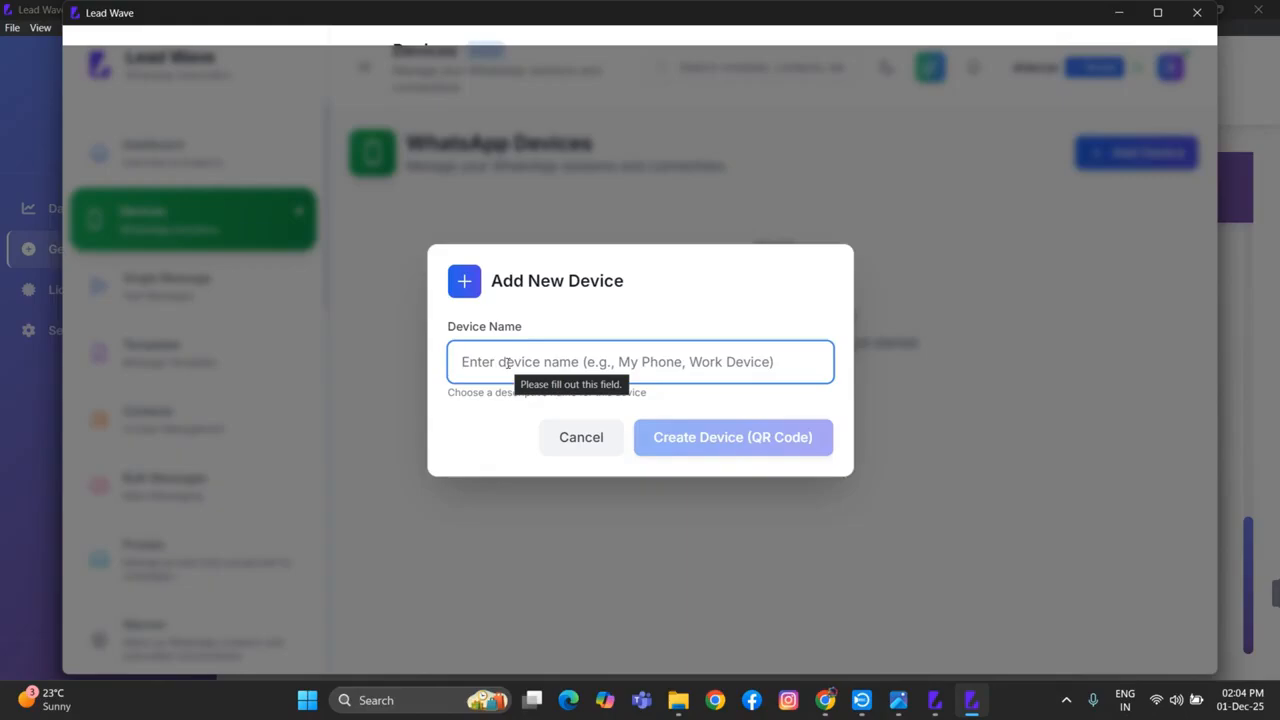
{"action": "type", "text": "onbvn"}
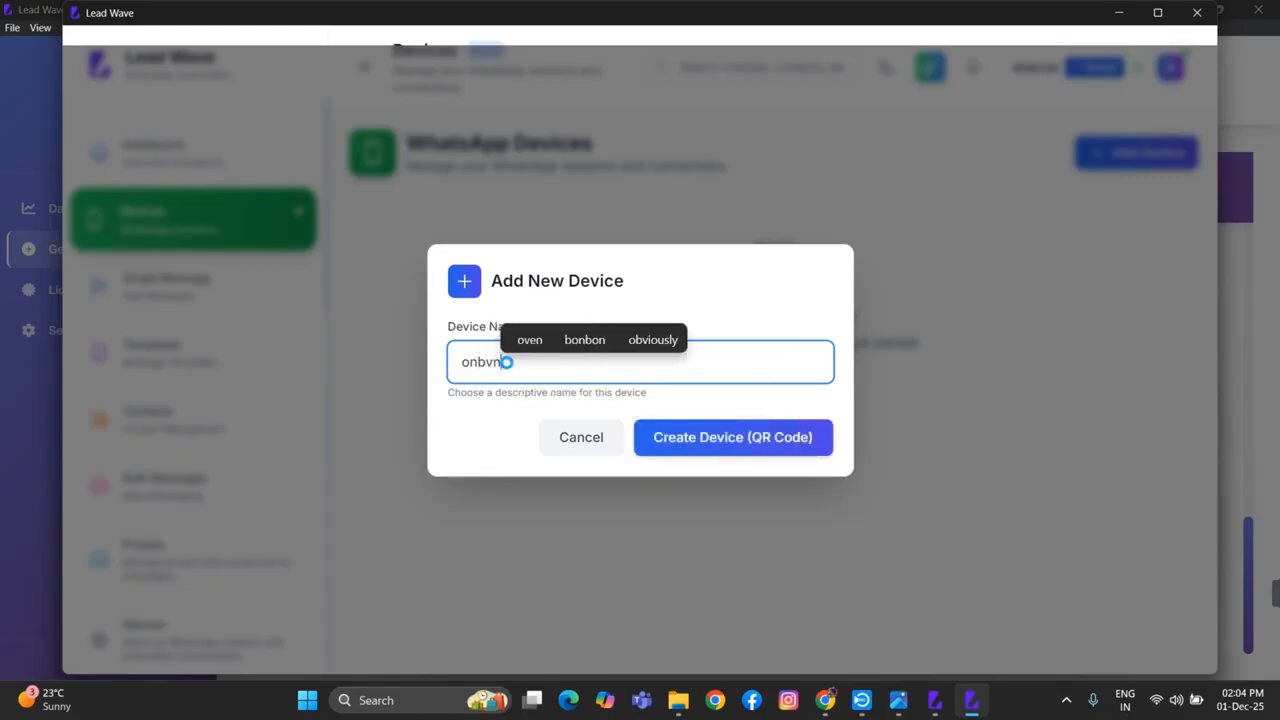
{"action": "type", "text": " tech"}
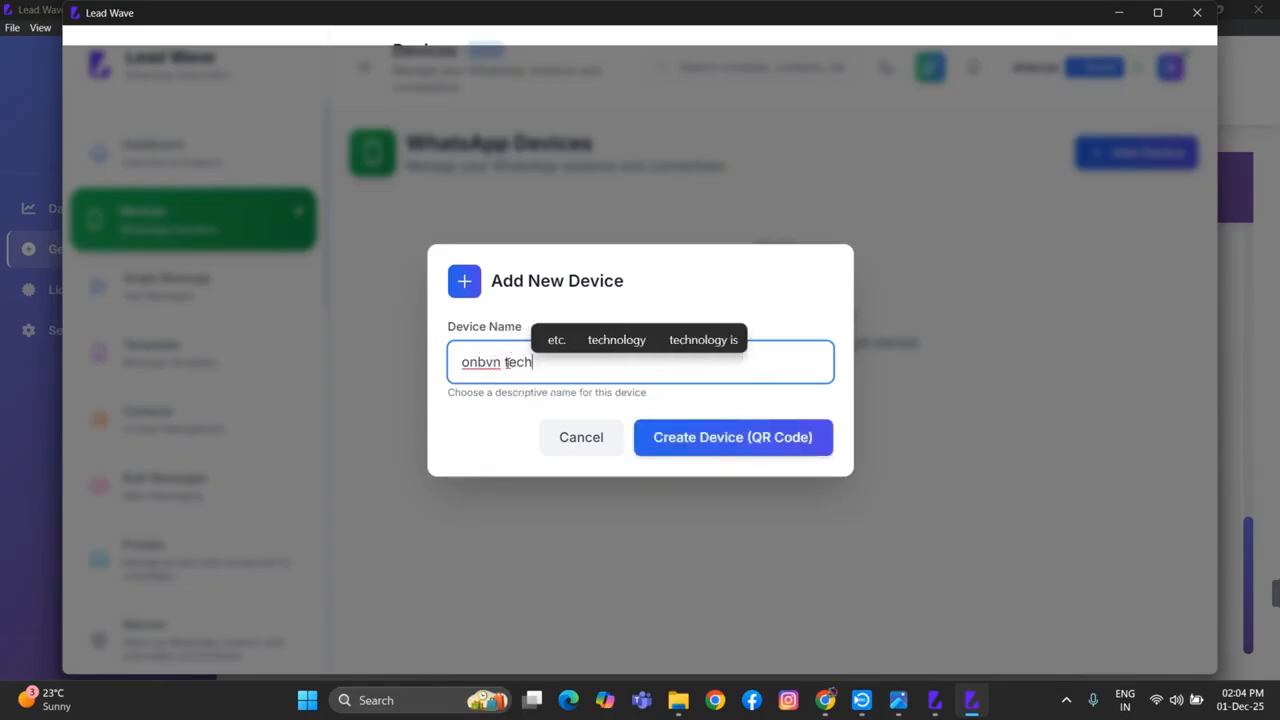
{"action": "type", "text": "nologiex"}
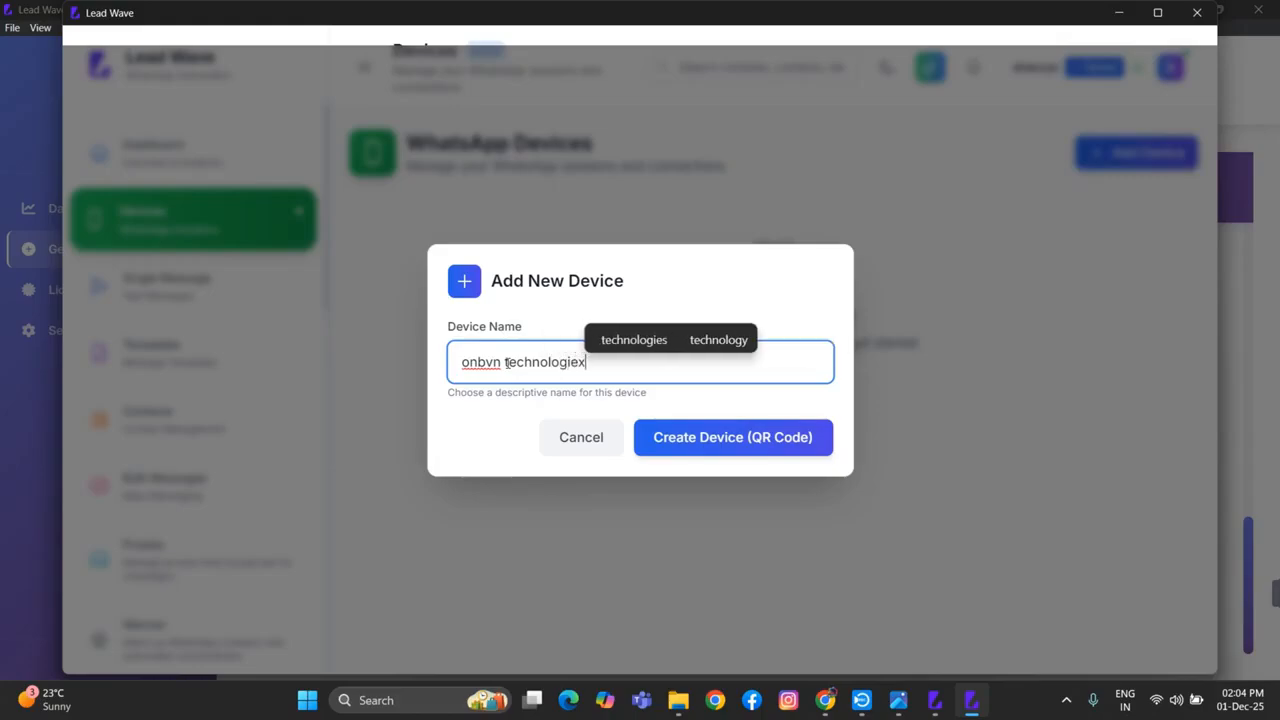
{"action": "key", "text": "BackSpace"}
{"action": "type", "text": "s"}
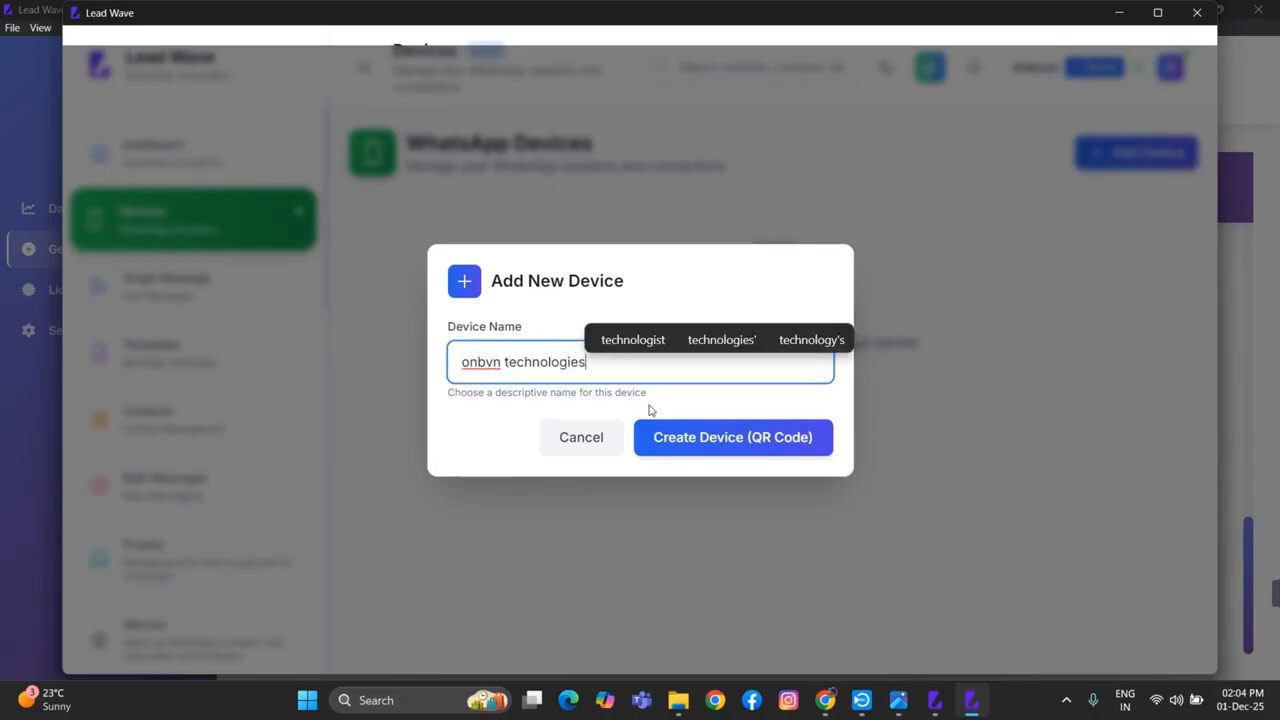
{"action": "left_click", "coordinate": [710, 440]}
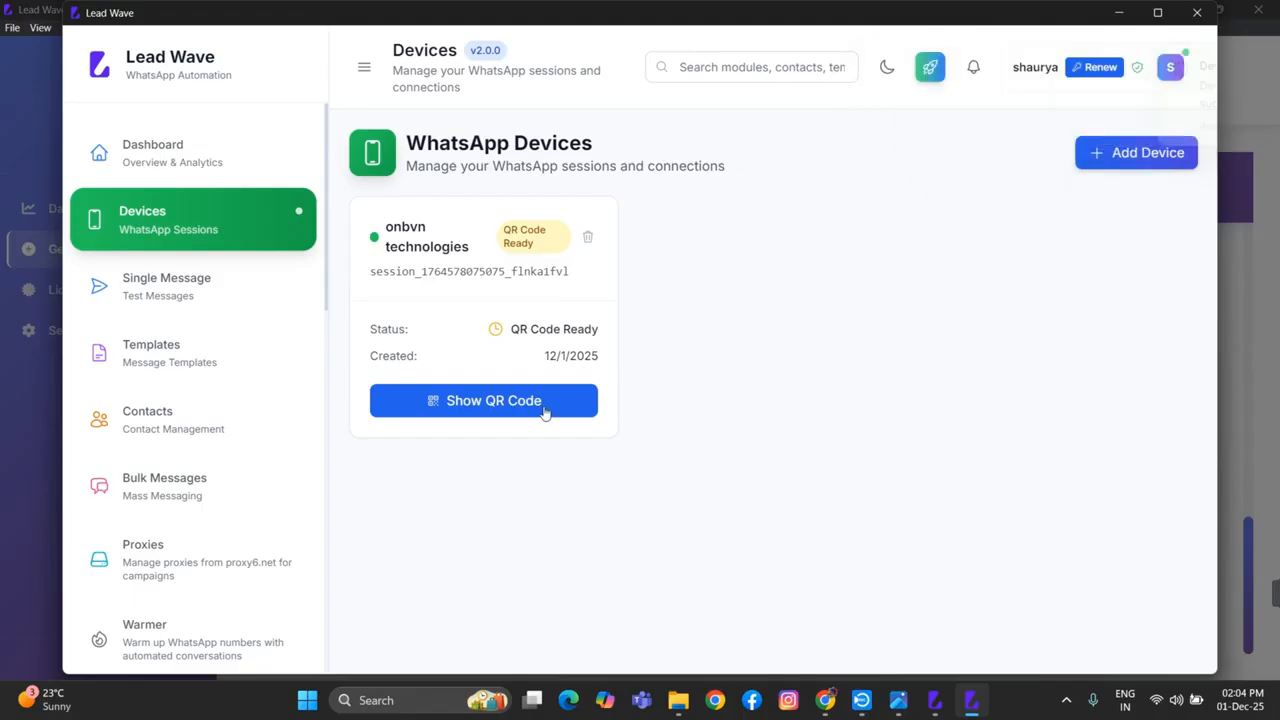
{"action": "left_click", "coordinate": [529, 411]}
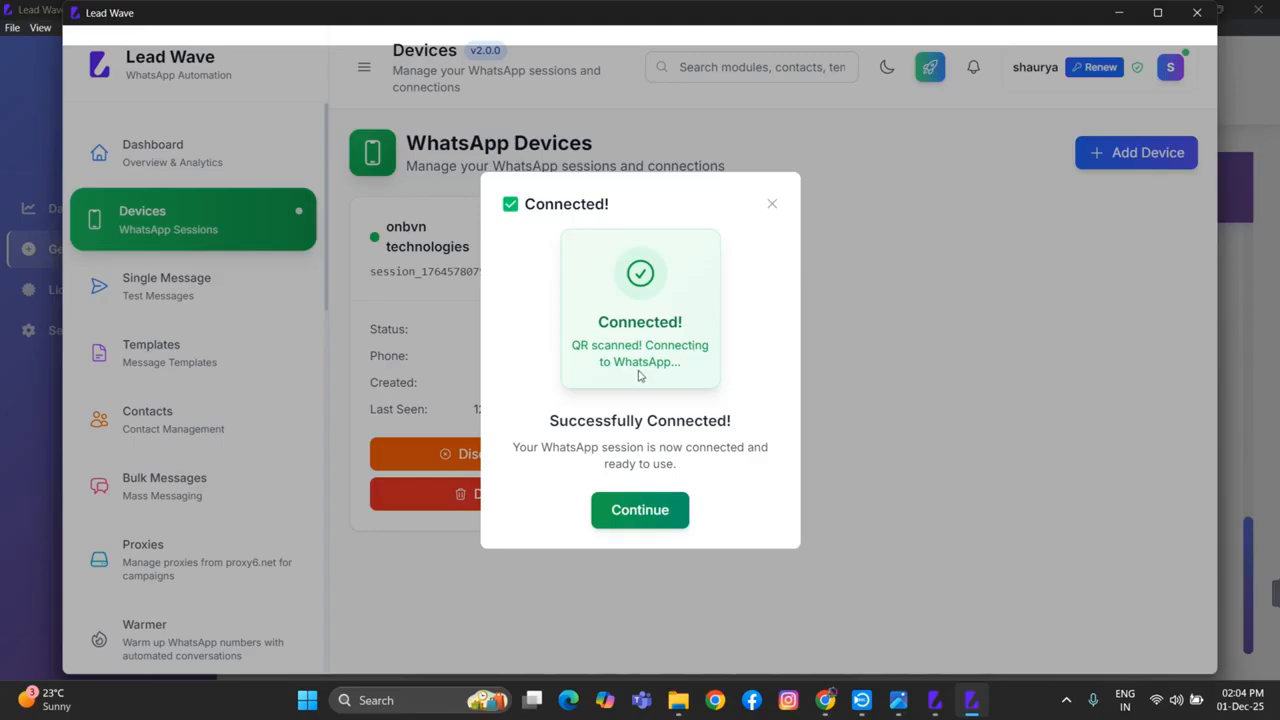
{"action": "left_click", "coordinate": [675, 505]}
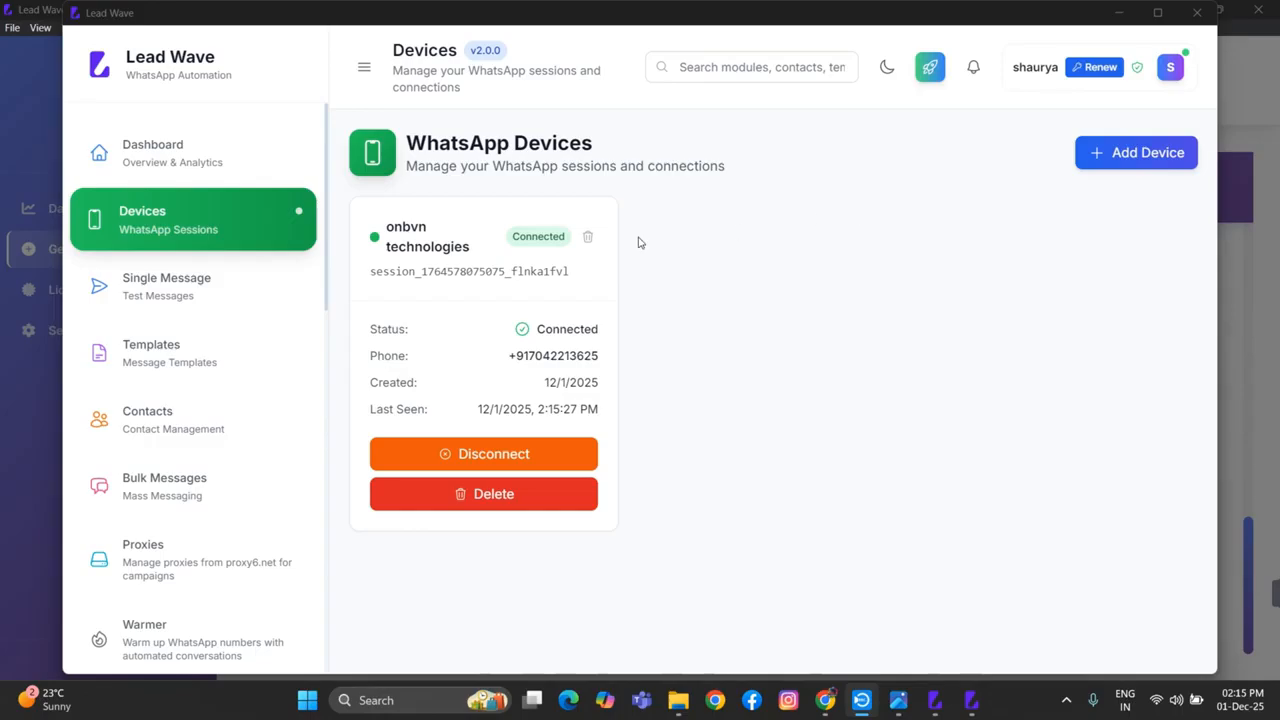
Open the message templates module and start creating a new template
{"action": "left_click", "coordinate": [100, 360]}
{"action": "left_click", "coordinate": [100, 360]}
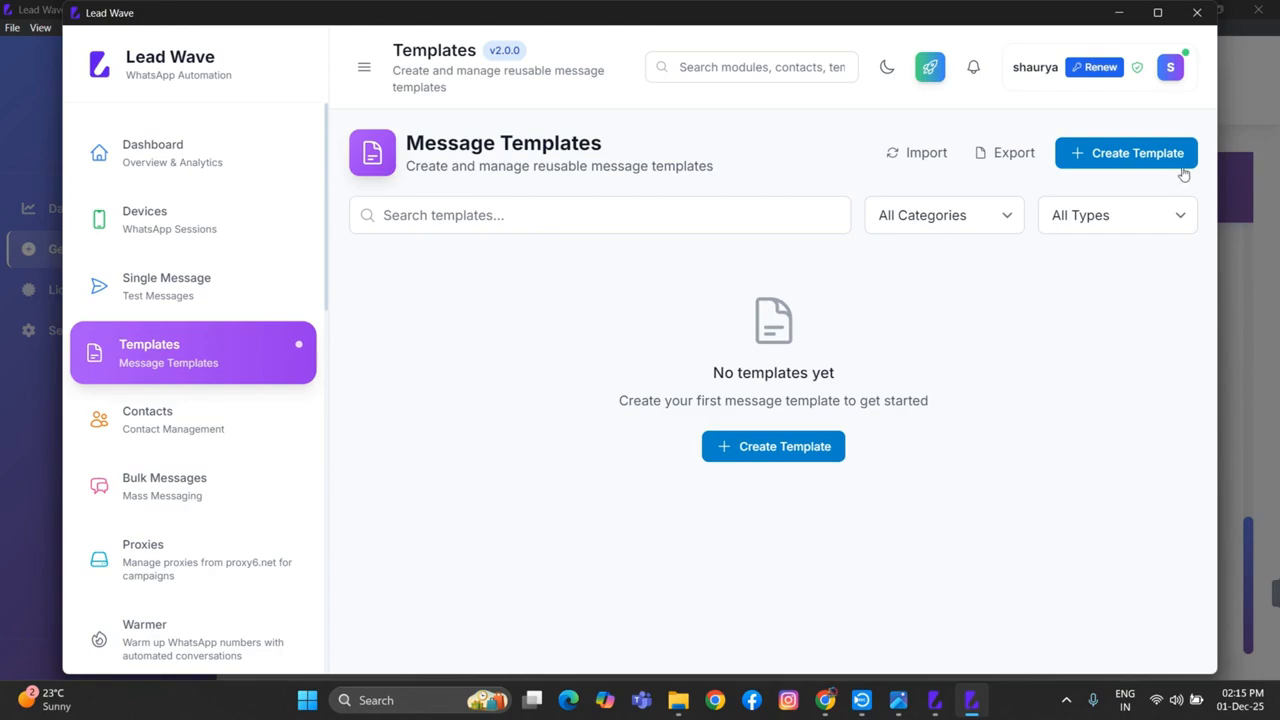
{"action": "left_click", "coordinate": [1148, 155]}
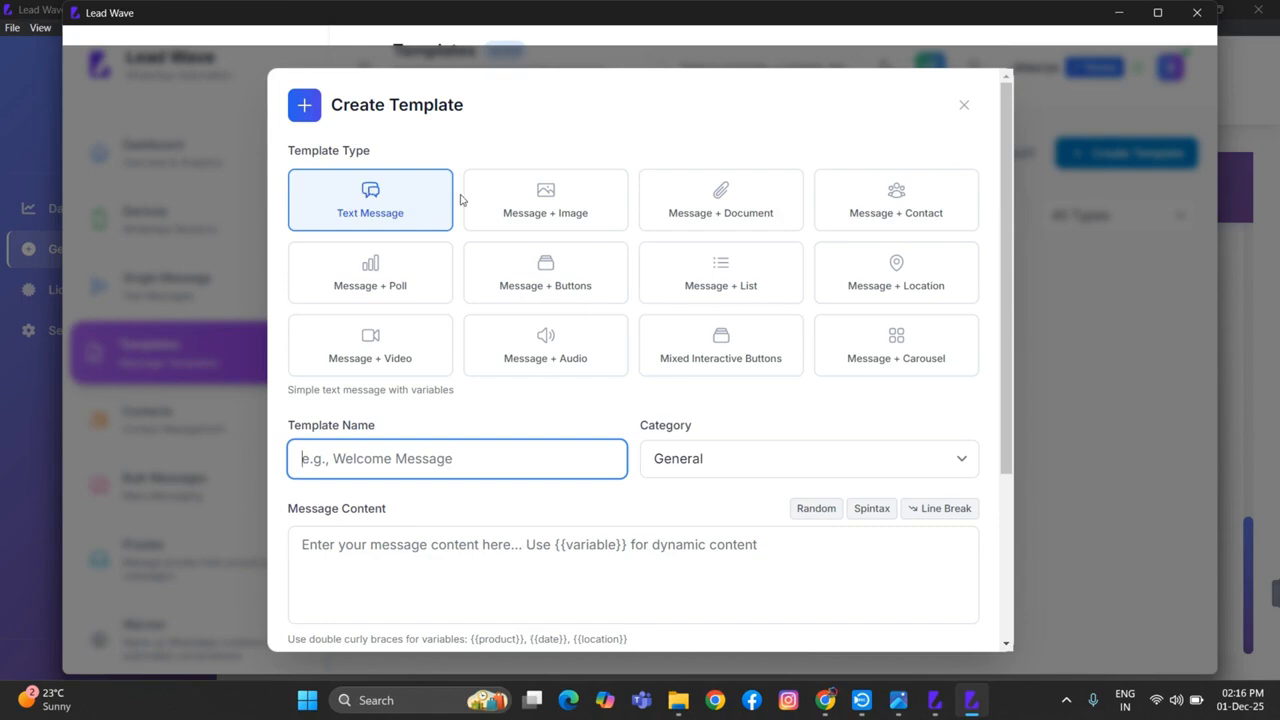
Preview the Message + Image template type and examine its content, advanced feature and image upload fields
{"action": "left_click", "coordinate": [517, 203]}
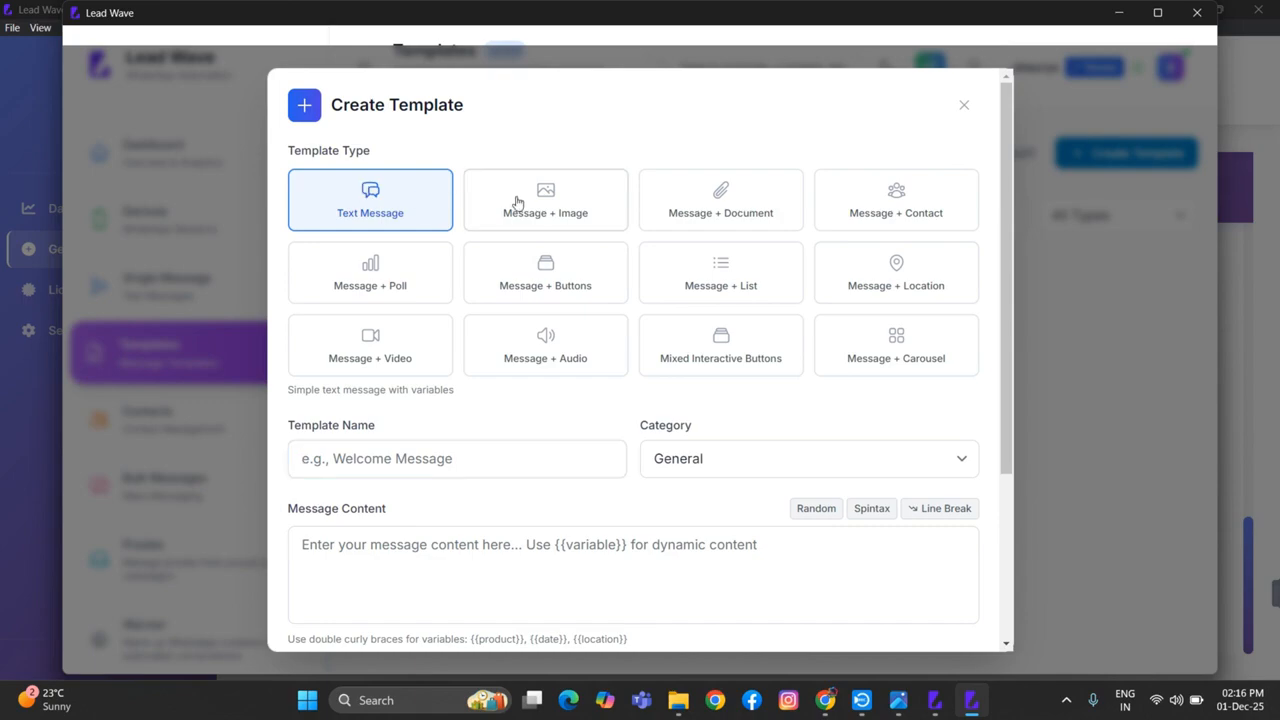
{"action": "scroll", "coordinate": [510, 451], "scroll_direction": "down", "scroll_amount": 2}
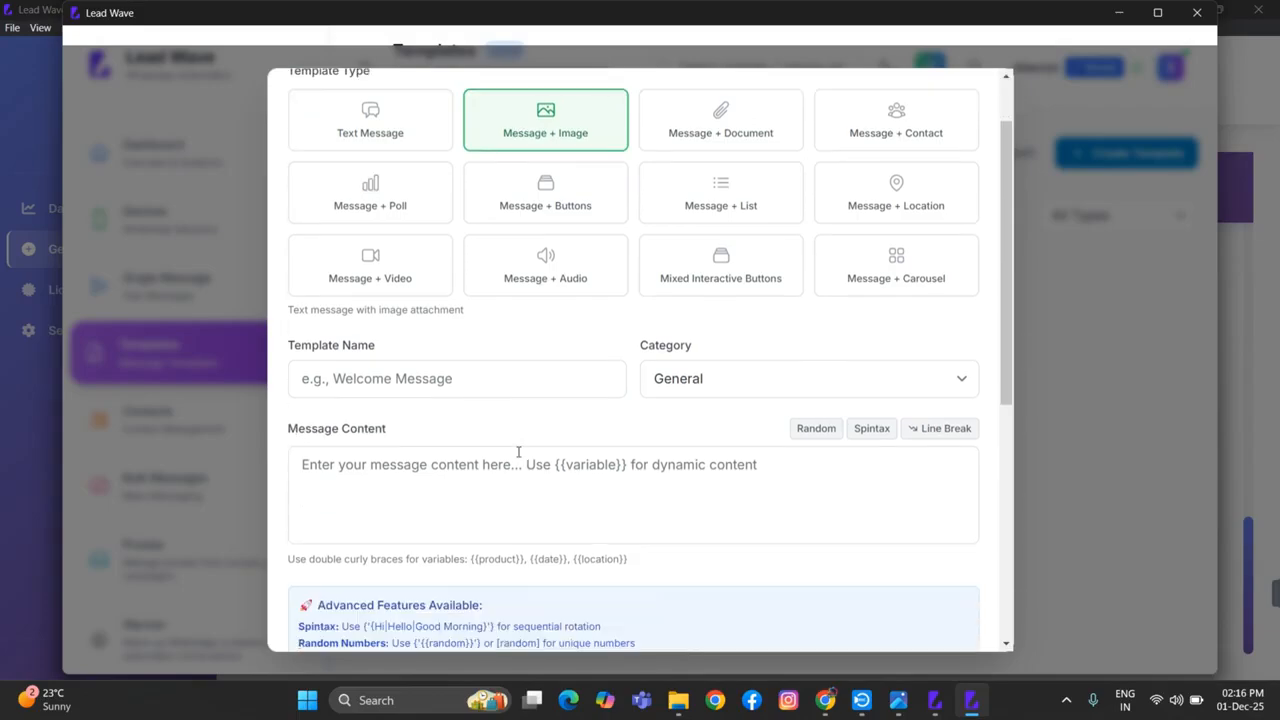
{"action": "left_click", "coordinate": [362, 433]}
{"action": "scroll", "coordinate": [594, 474], "scroll_direction": "down", "scroll_amount": 3}
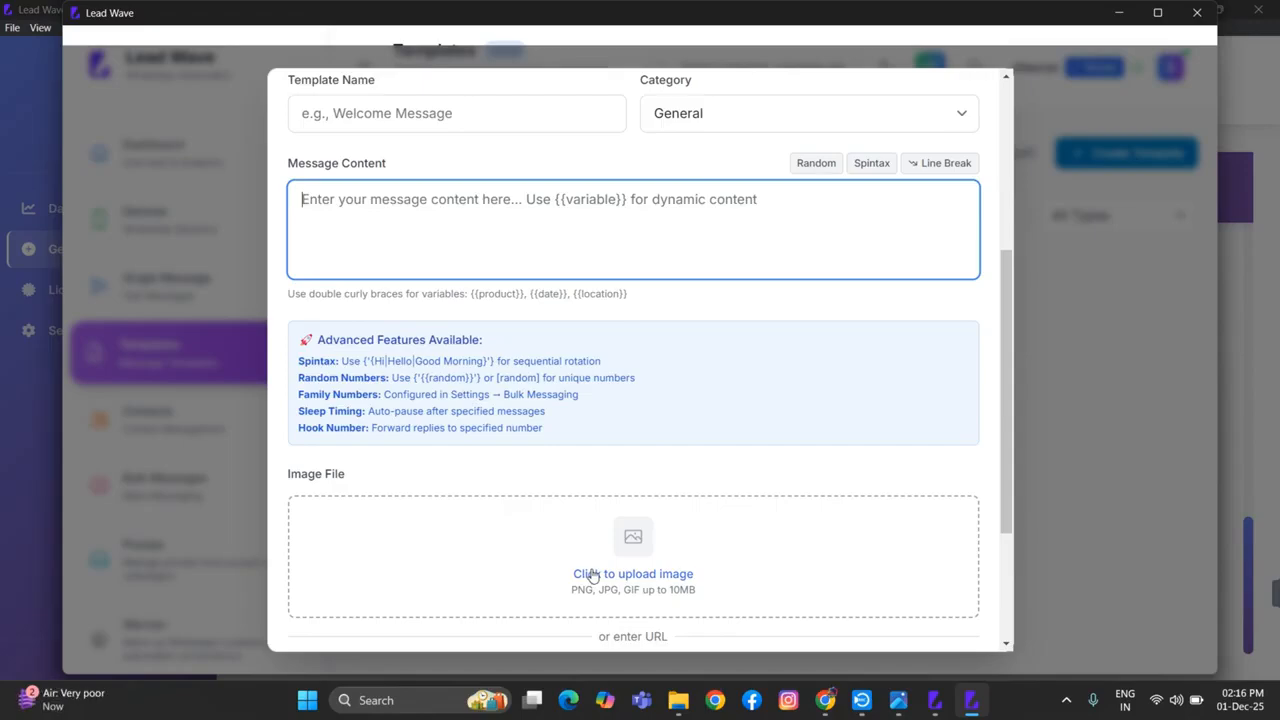
{"action": "scroll", "coordinate": [766, 548], "scroll_direction": "up", "scroll_amount": 5}
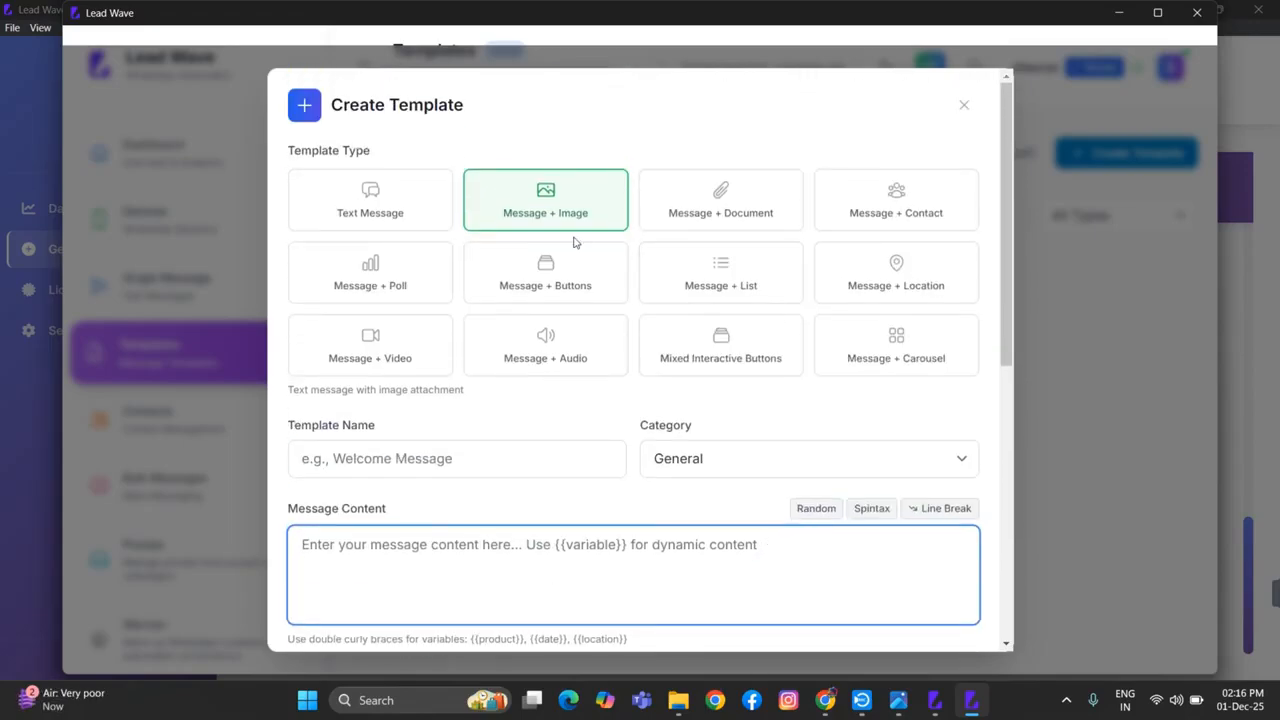
Preview the document, contact, poll, buttons, list and carousel template types one after another
{"action": "left_click", "coordinate": [760, 213]}
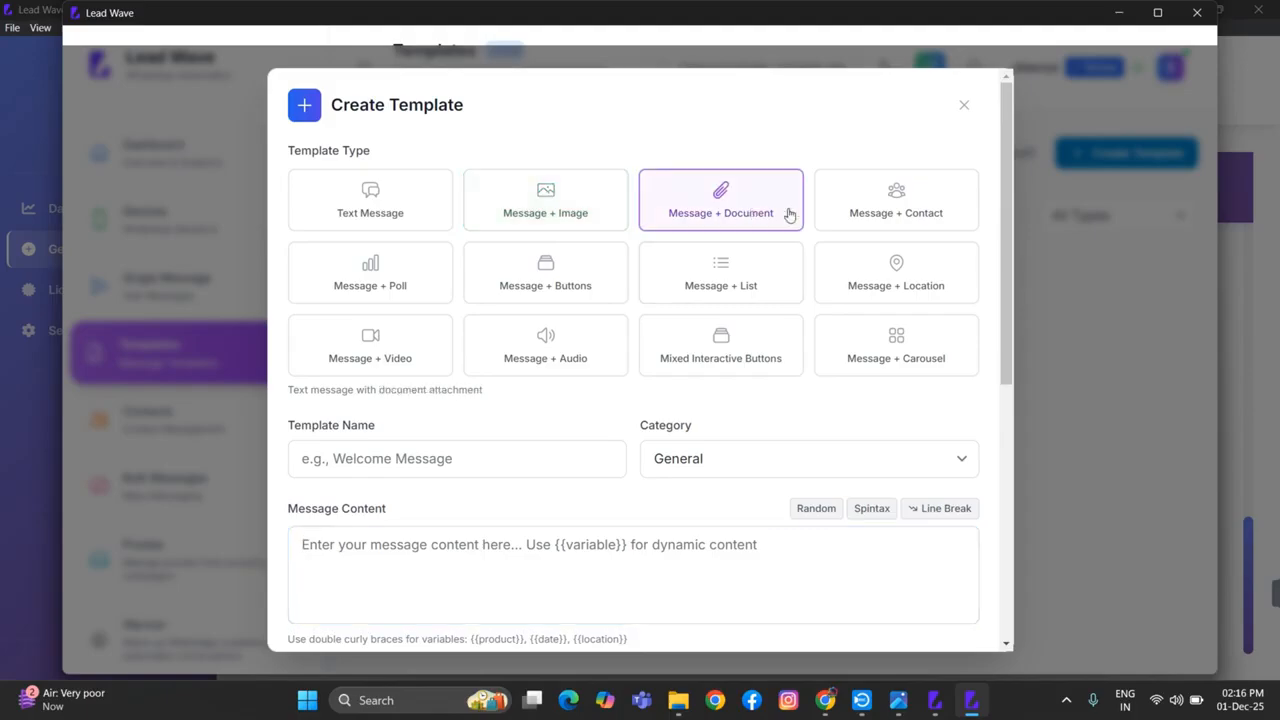
{"action": "left_click", "coordinate": [915, 213]}
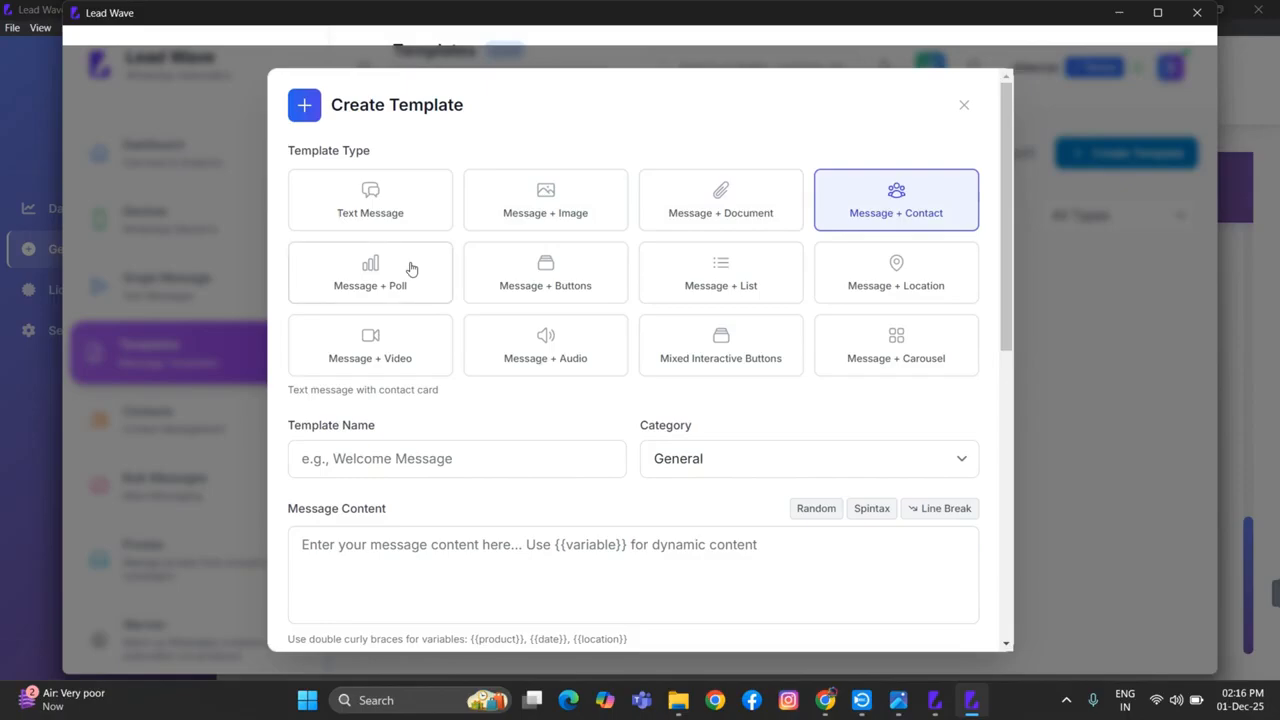
{"action": "left_click", "coordinate": [410, 268]}
{"action": "left_click", "coordinate": [556, 267]}
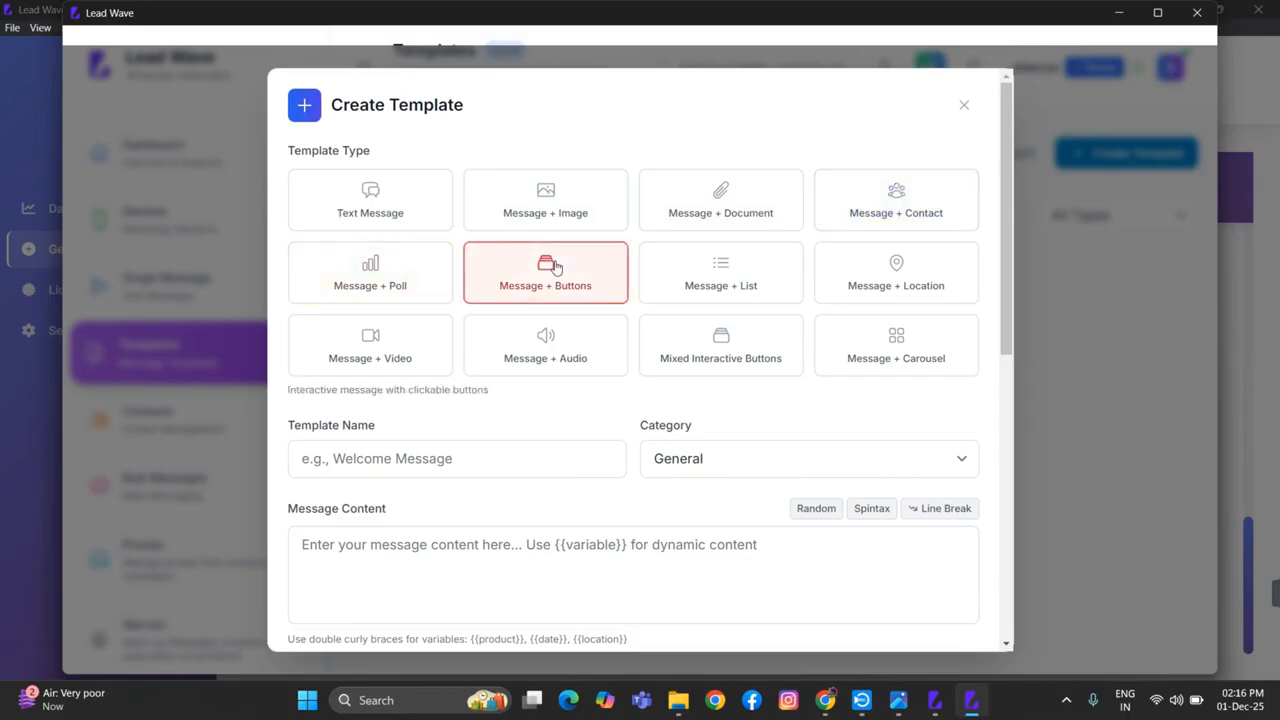
{"action": "left_click", "coordinate": [700, 266]}
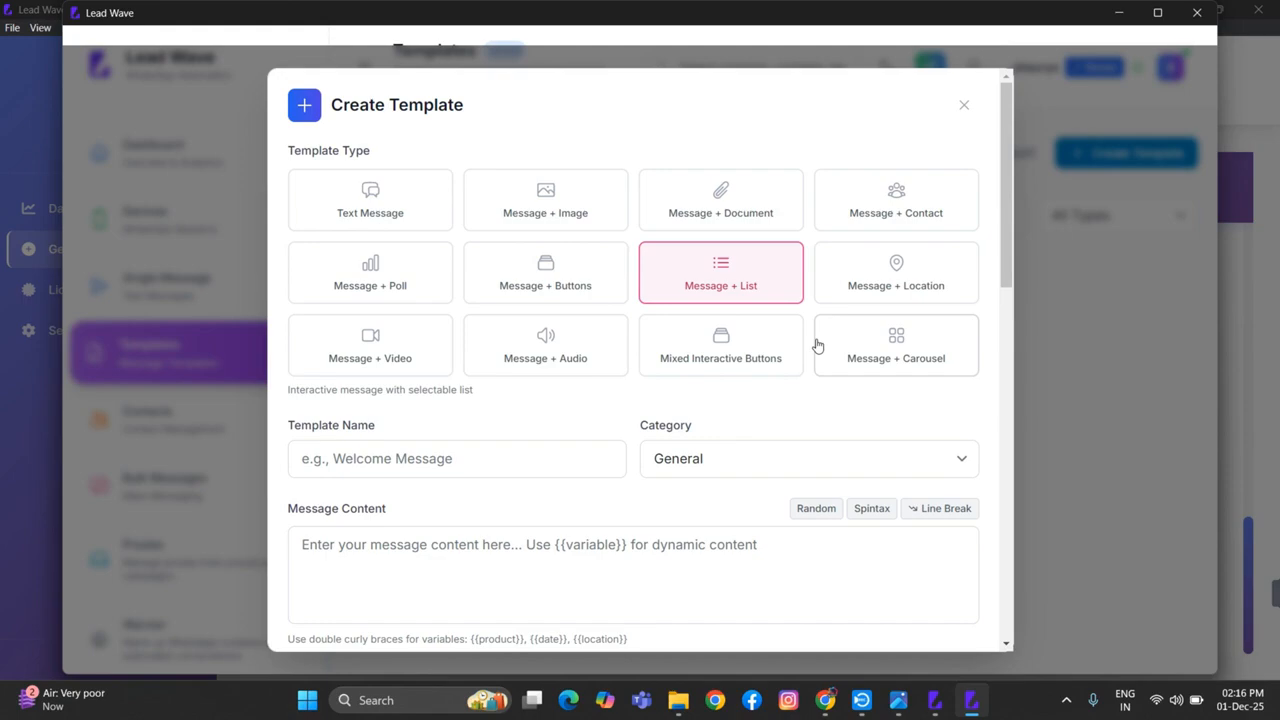
{"action": "left_click", "coordinate": [893, 356]}
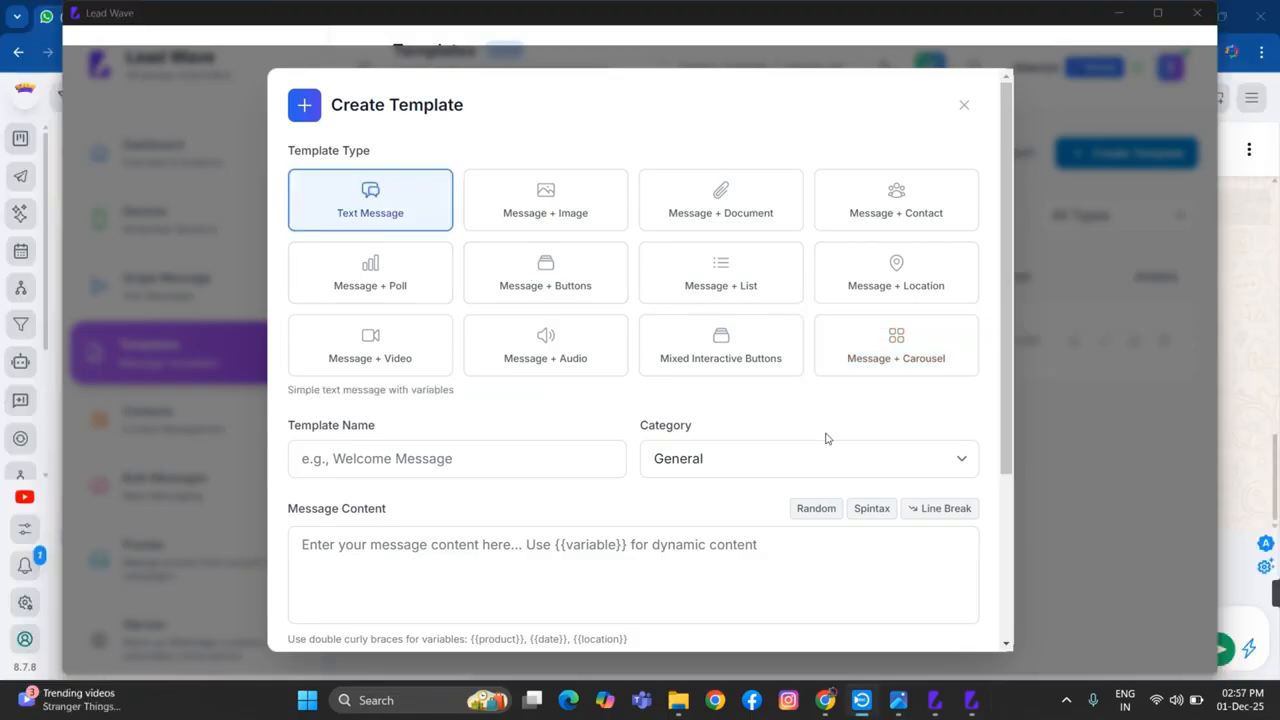
Preview the Message + Buttons template type and examine its interactive button options
{"action": "left_click", "coordinate": [572, 292]}
{"action": "scroll", "coordinate": [610, 483], "scroll_direction": "down", "scroll_amount": 2}
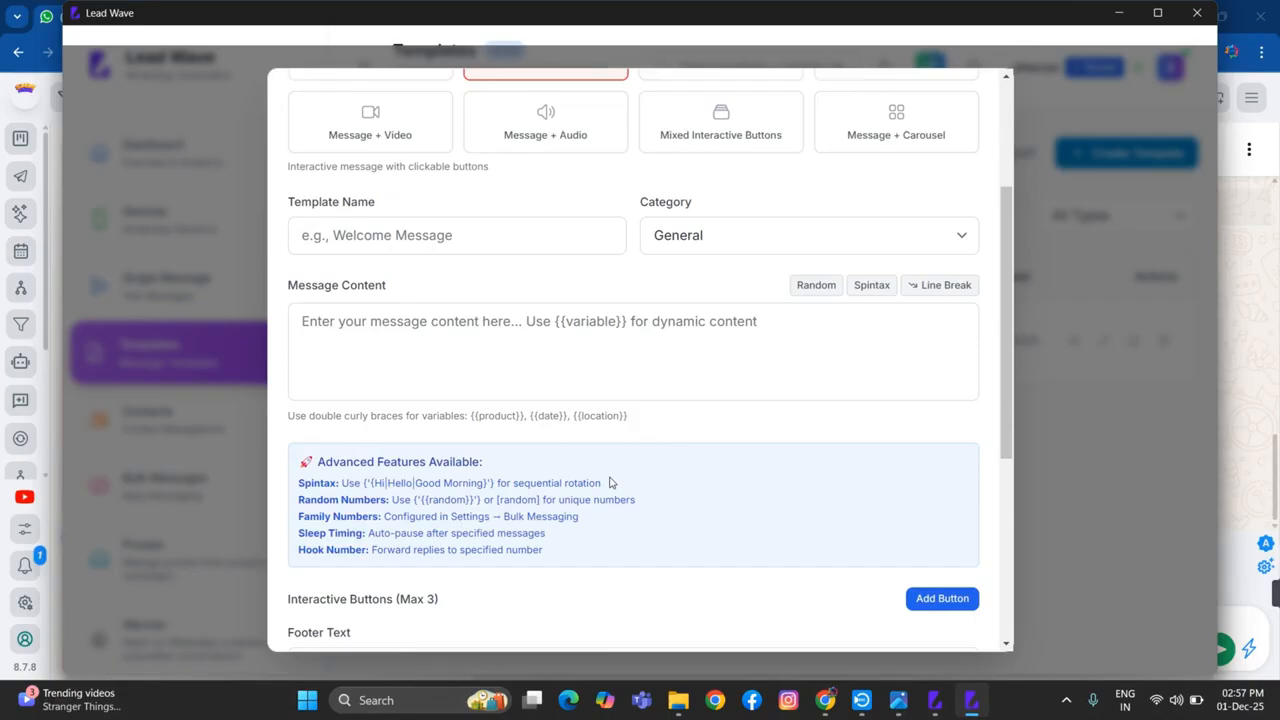
{"action": "scroll", "coordinate": [610, 480], "scroll_direction": "up", "scroll_amount": 2}
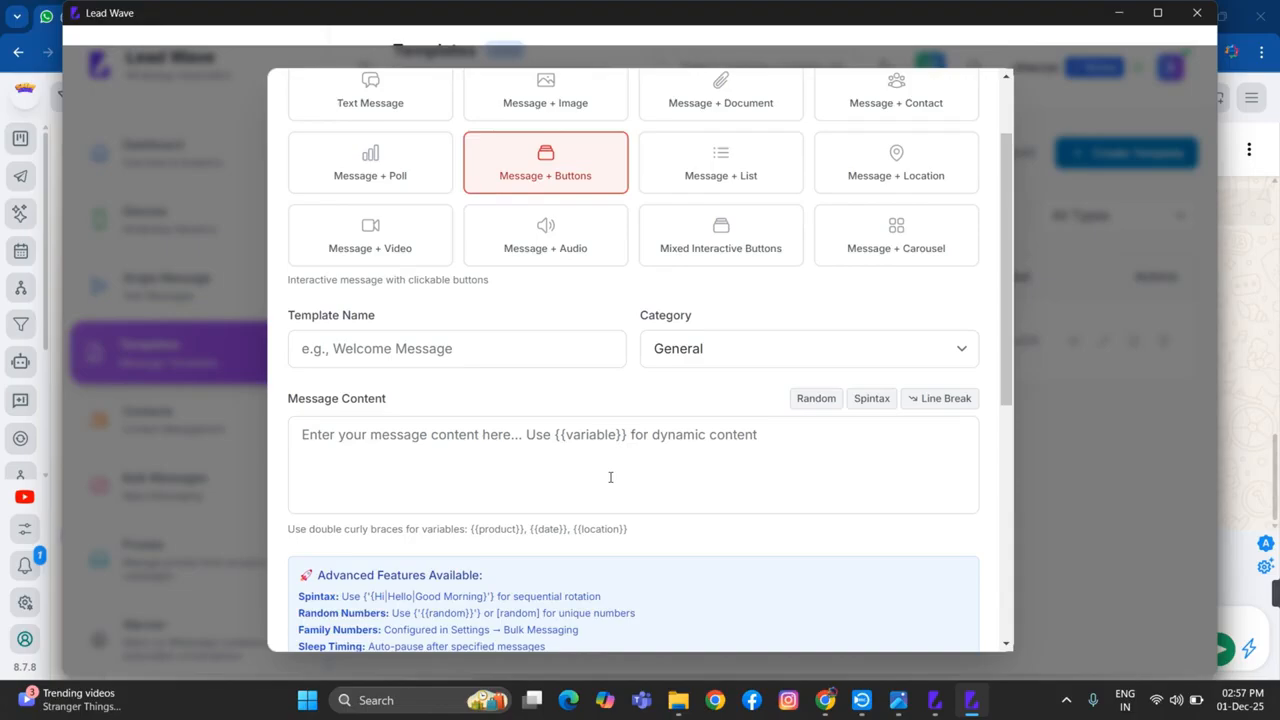
Choose the Mixed Interactive Buttons template type, name the template "adobe" and set its category to Marketing
{"action": "left_click", "coordinate": [728, 238]}
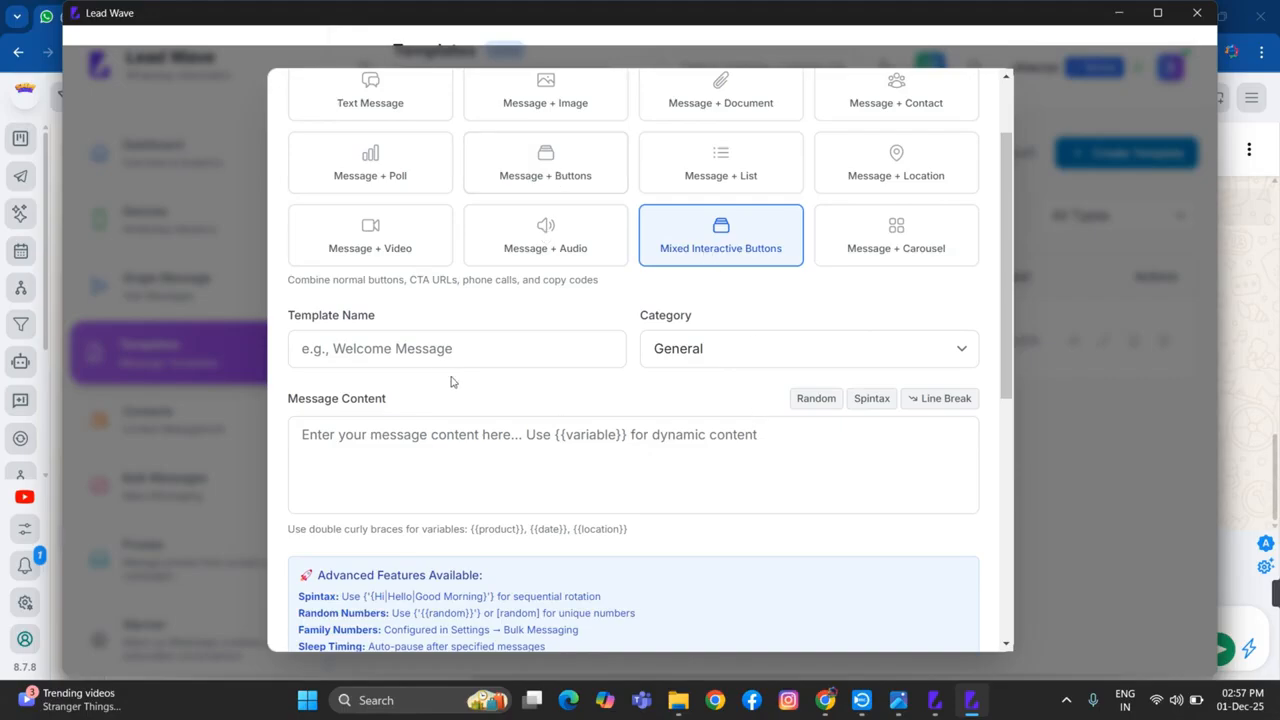
{"action": "left_click", "coordinate": [427, 349]}
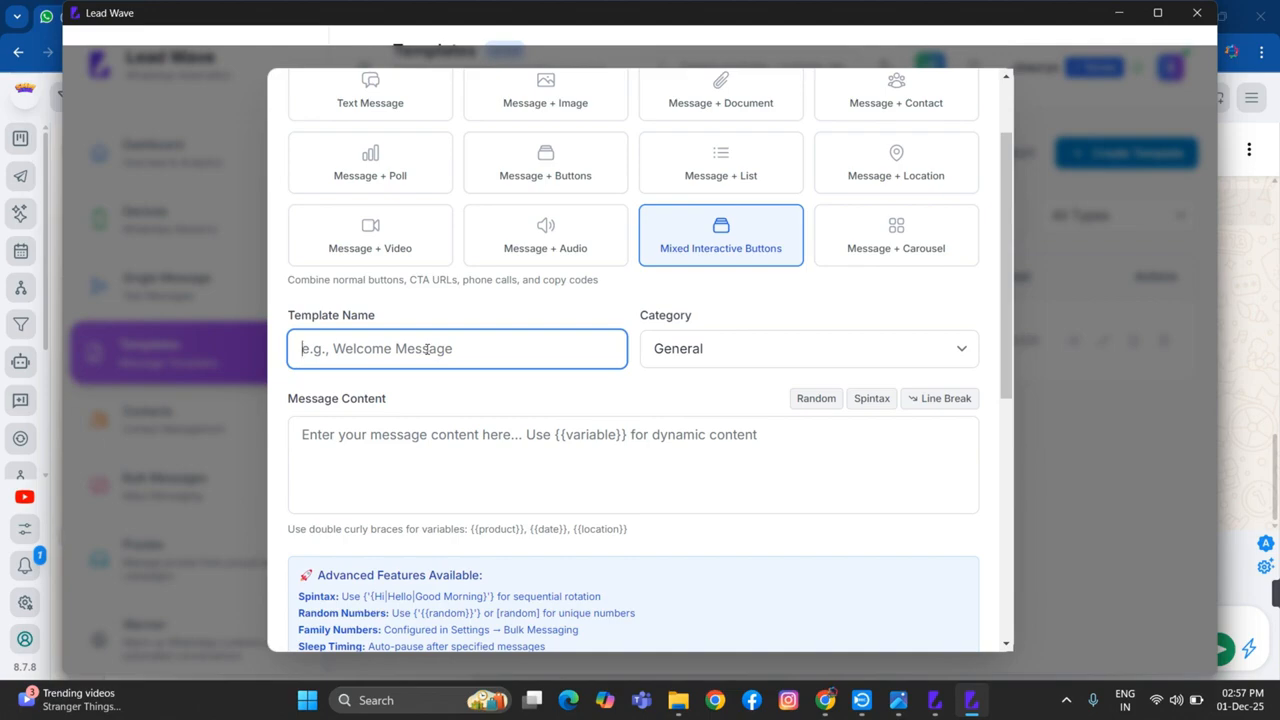
{"action": "type", "text": "ad"}
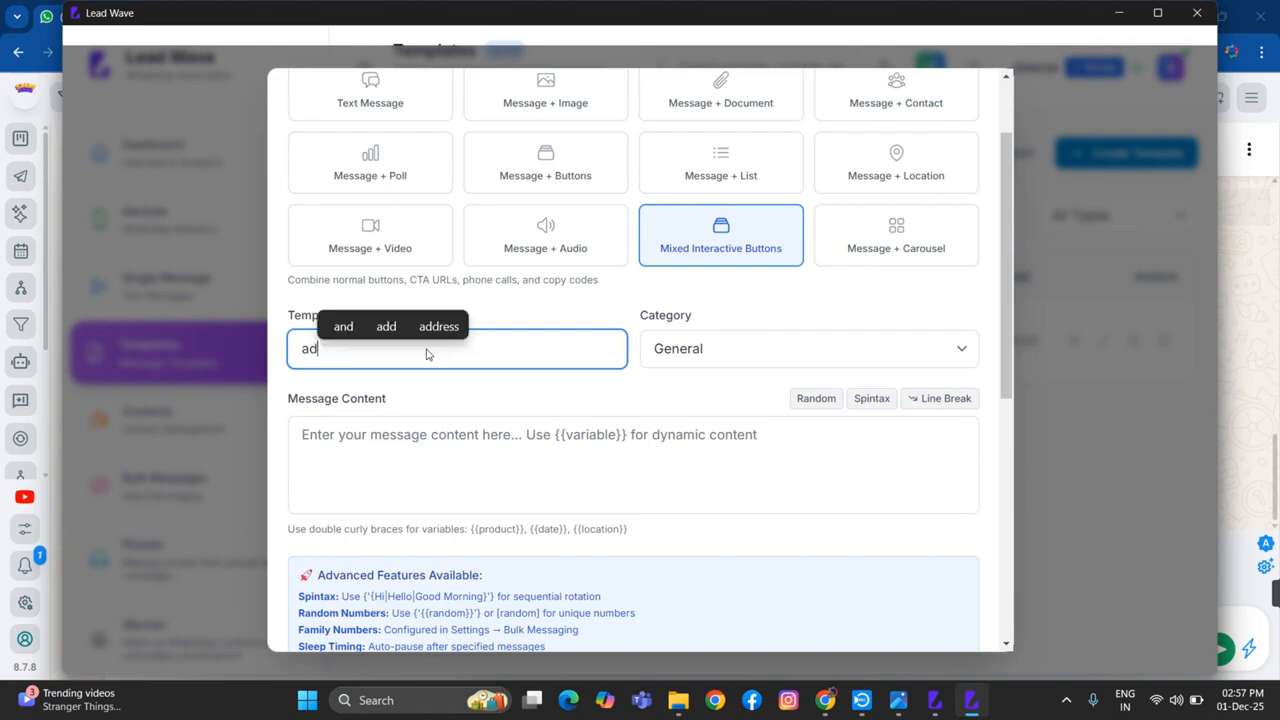
{"action": "type", "text": "obe"}
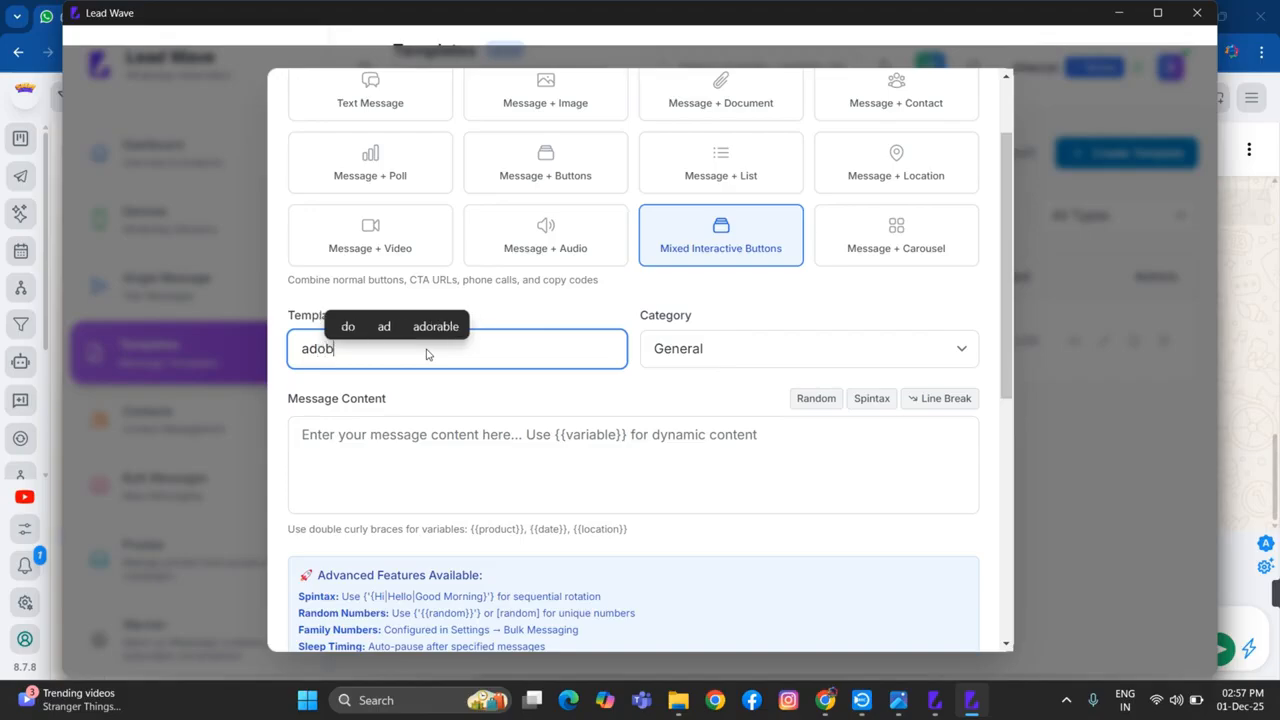
{"action": "left_click", "coordinate": [714, 348]}
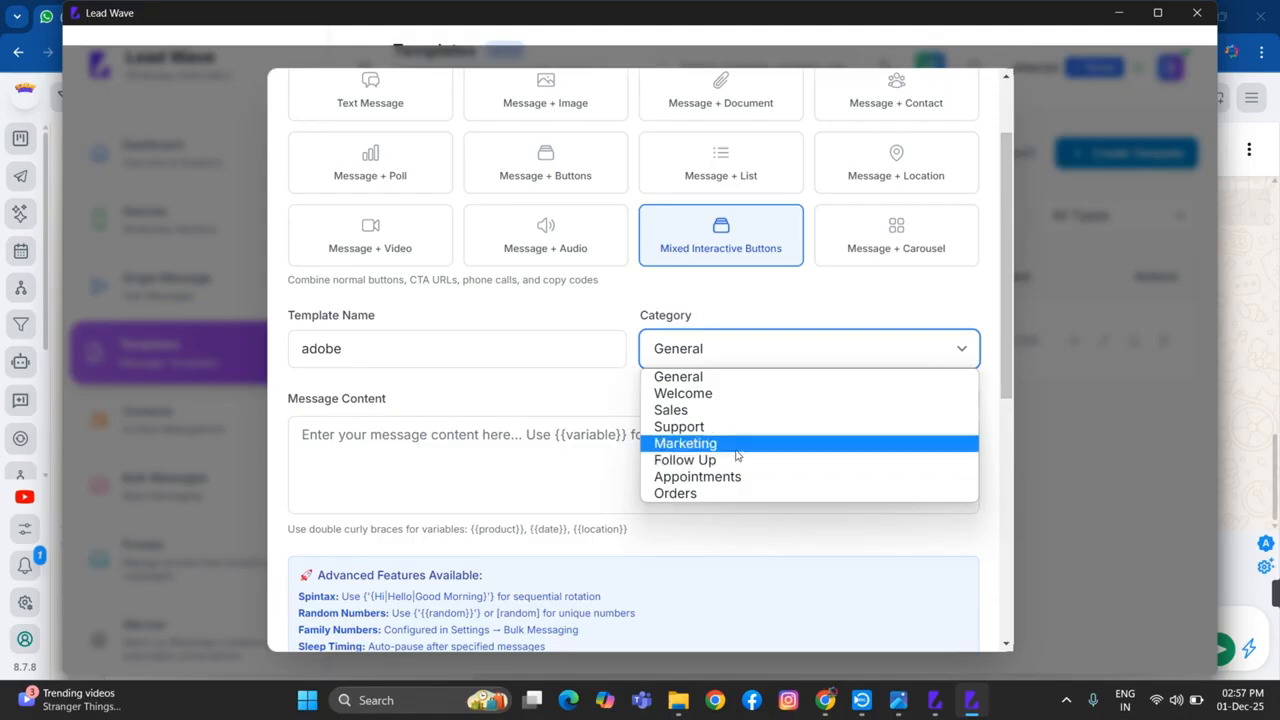
{"action": "left_click", "coordinate": [736, 445]}
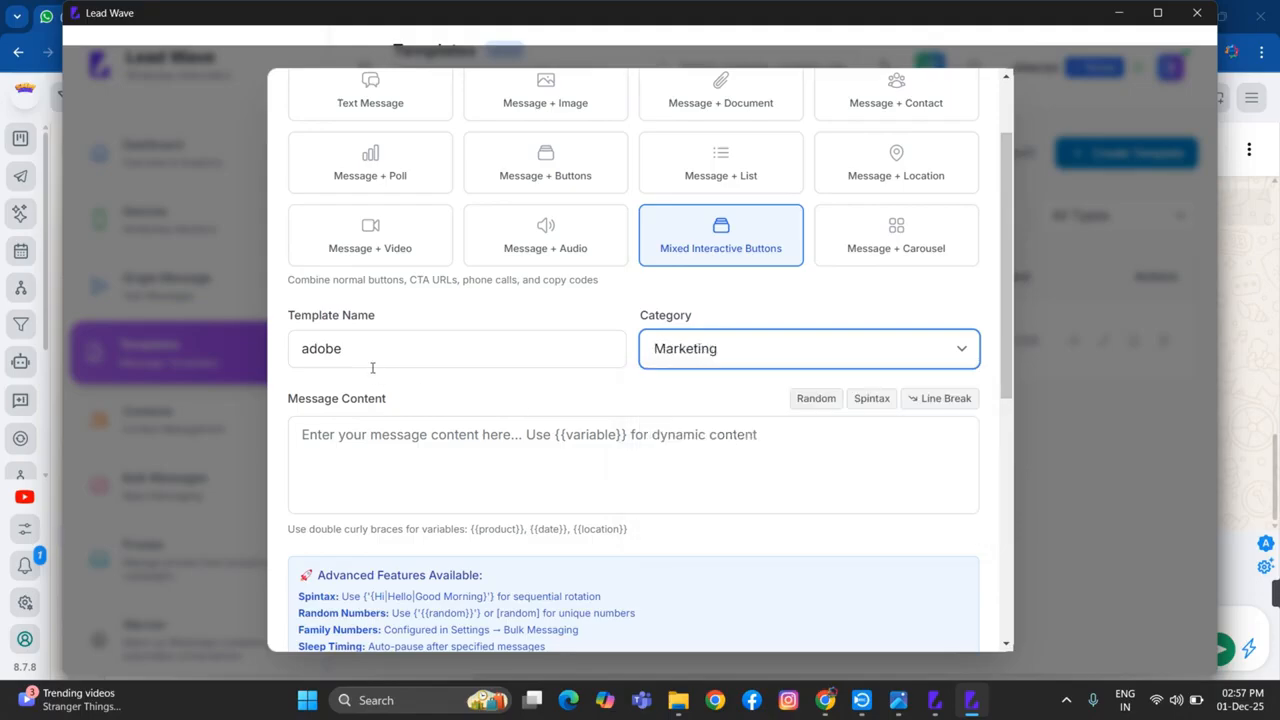
Enter "adobe creative cloud 1 year" as the template's message content
{"action": "left_click", "coordinate": [352, 428]}
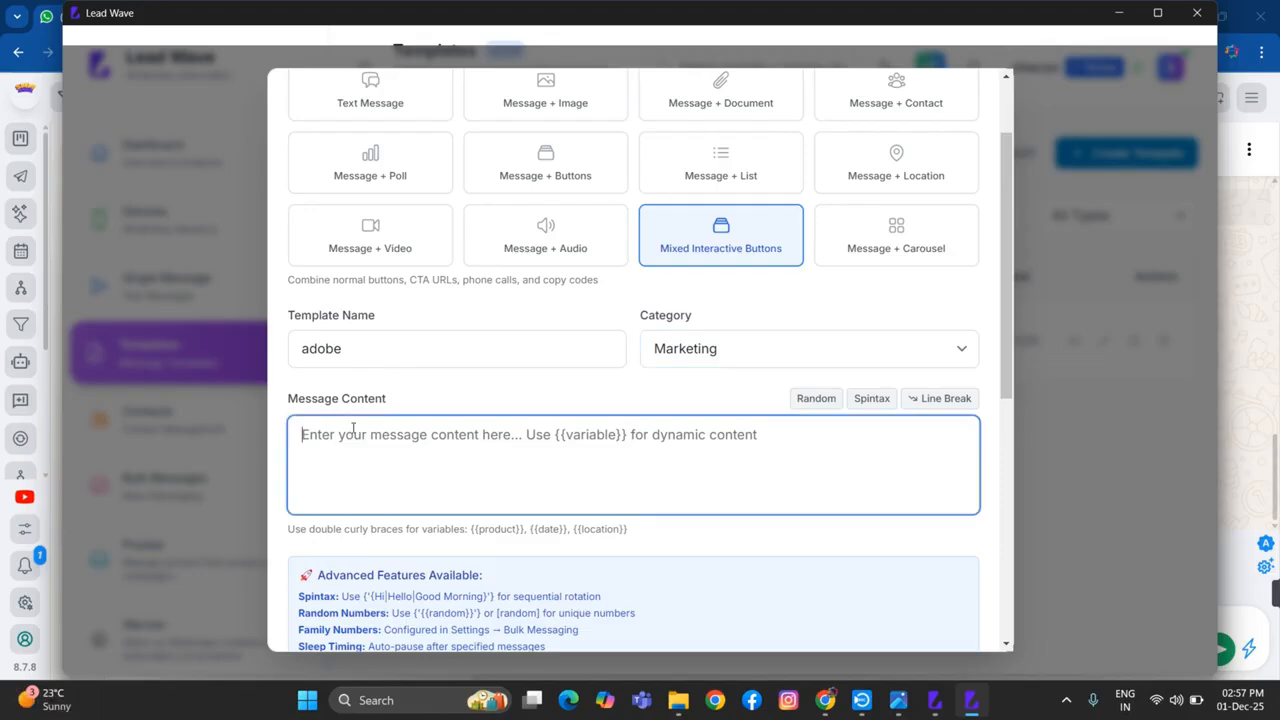
{"action": "type", "text": "a"}
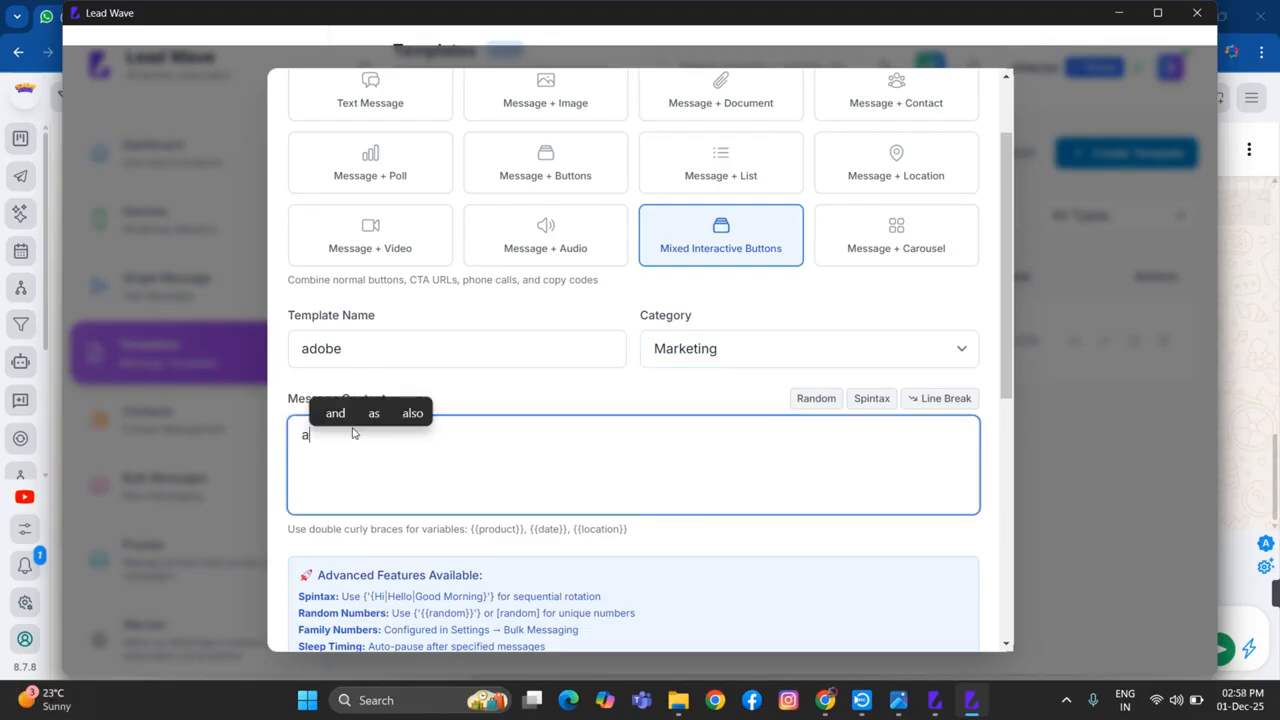
{"action": "type", "text": "dobe "}
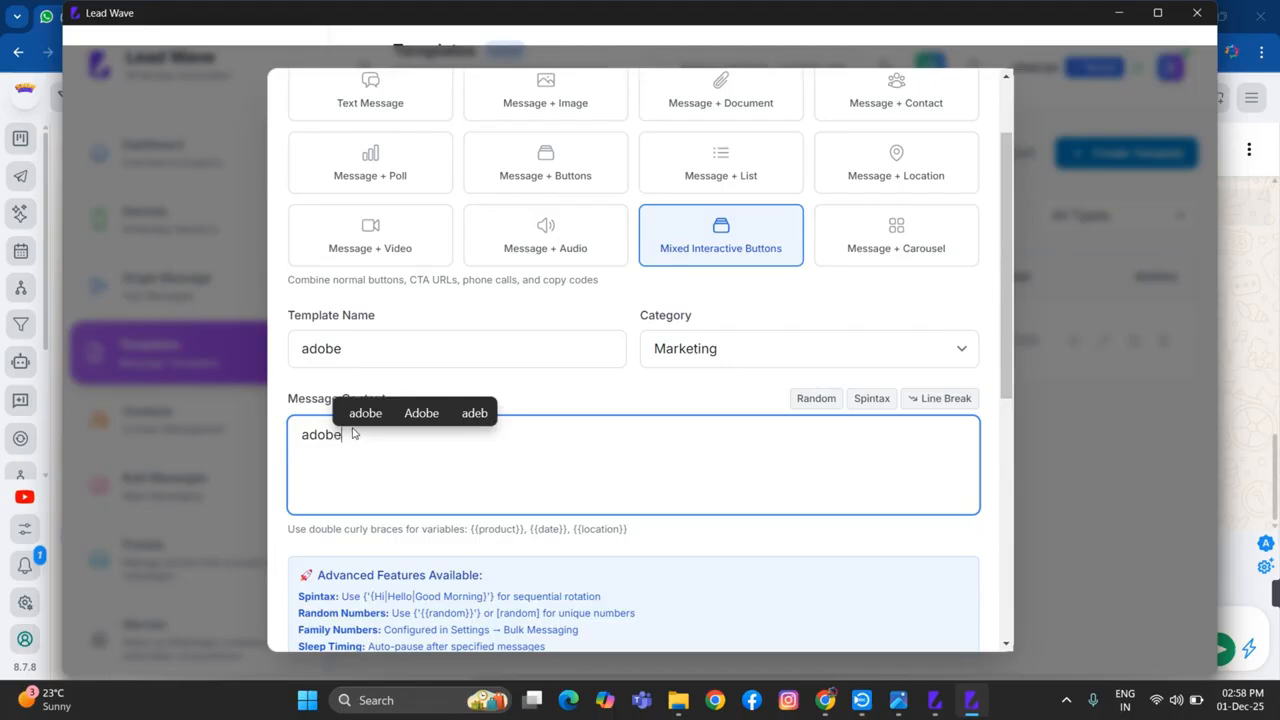
{"action": "type", "text": "cre"}
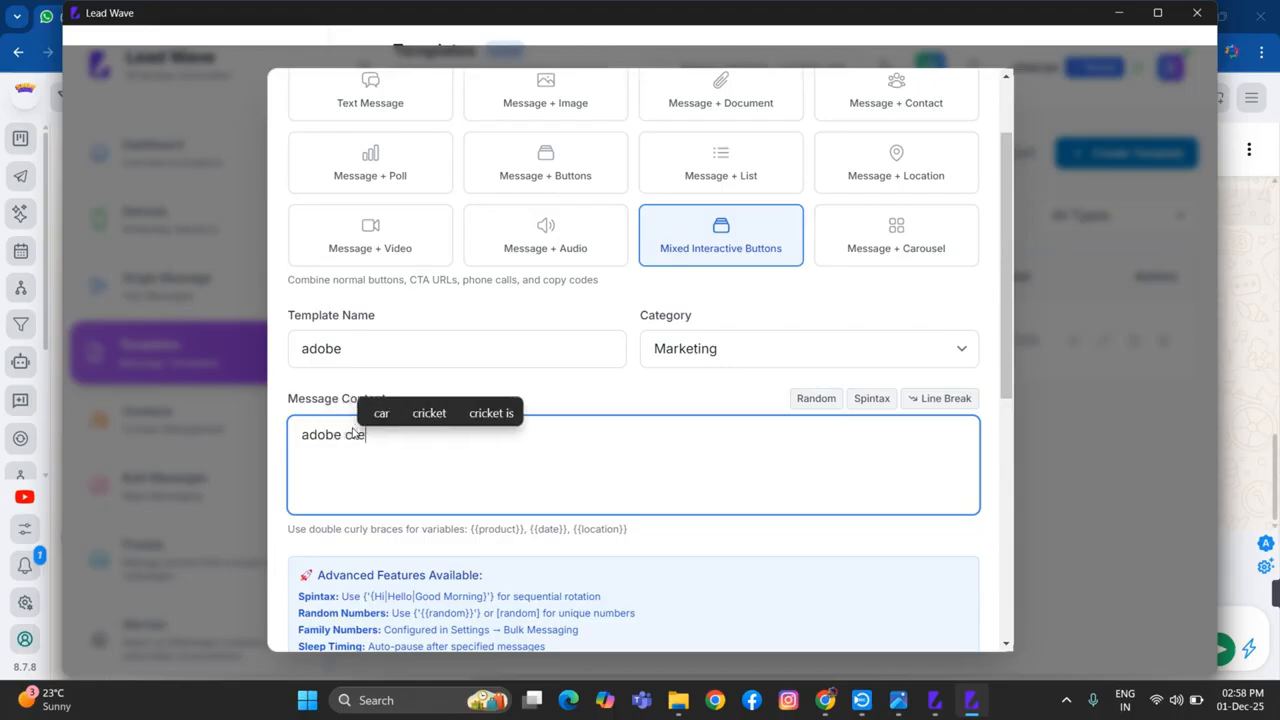
{"action": "type", "text": "ative "}
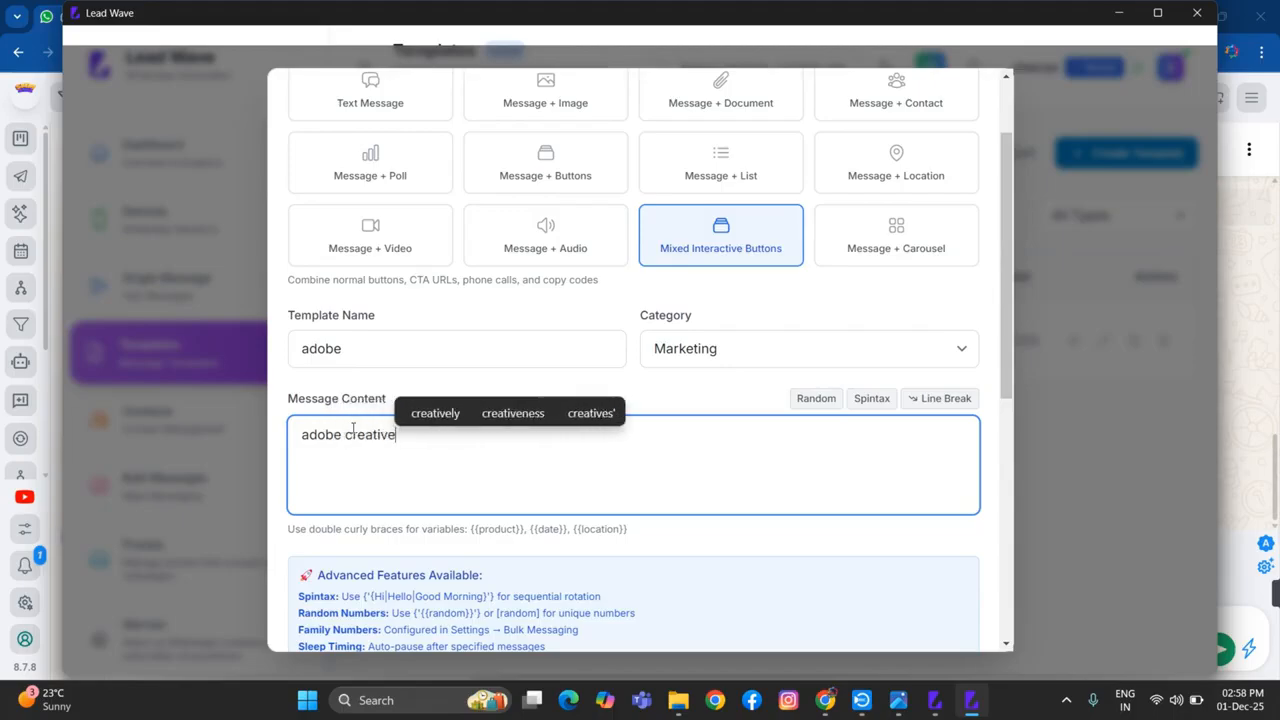
{"action": "type", "text": "cloud"}
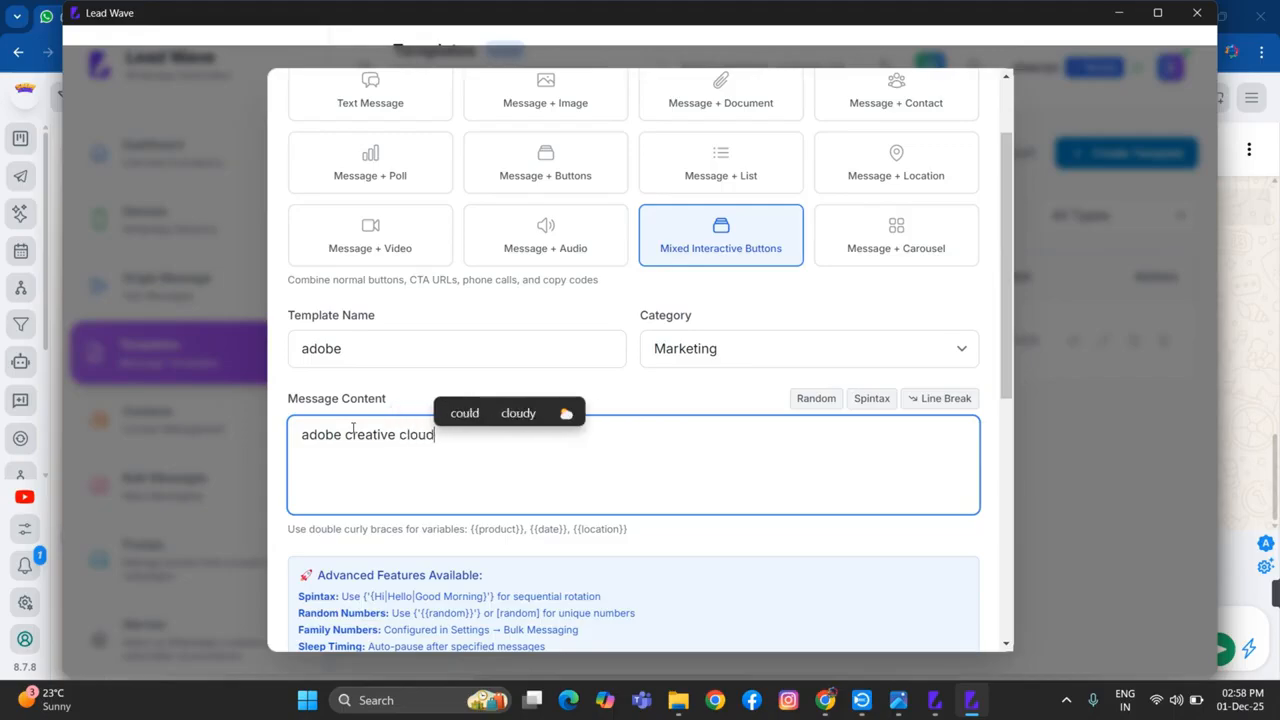
{"action": "type", "text": " 1 year"}
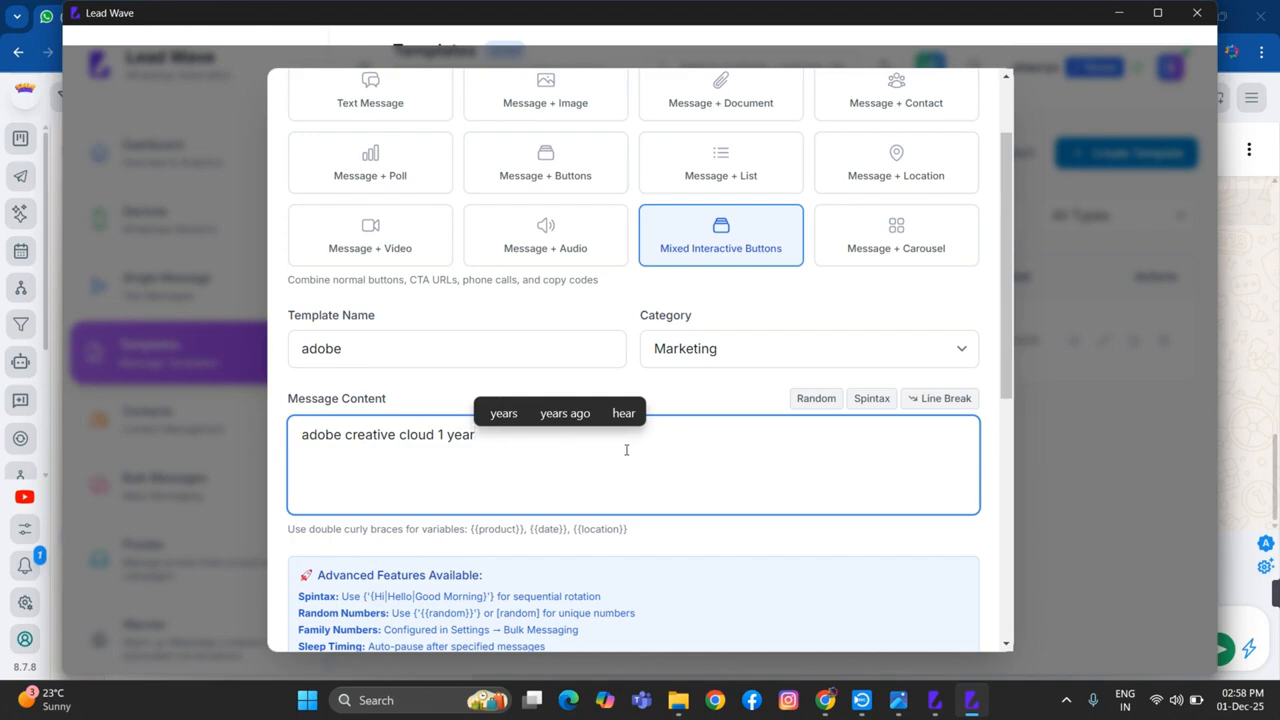
Enter "Thanks" as the template's footer text, correcting the misspelling with the suggested word
{"action": "scroll", "coordinate": [450, 432], "scroll_direction": "down", "scroll_amount": 2}
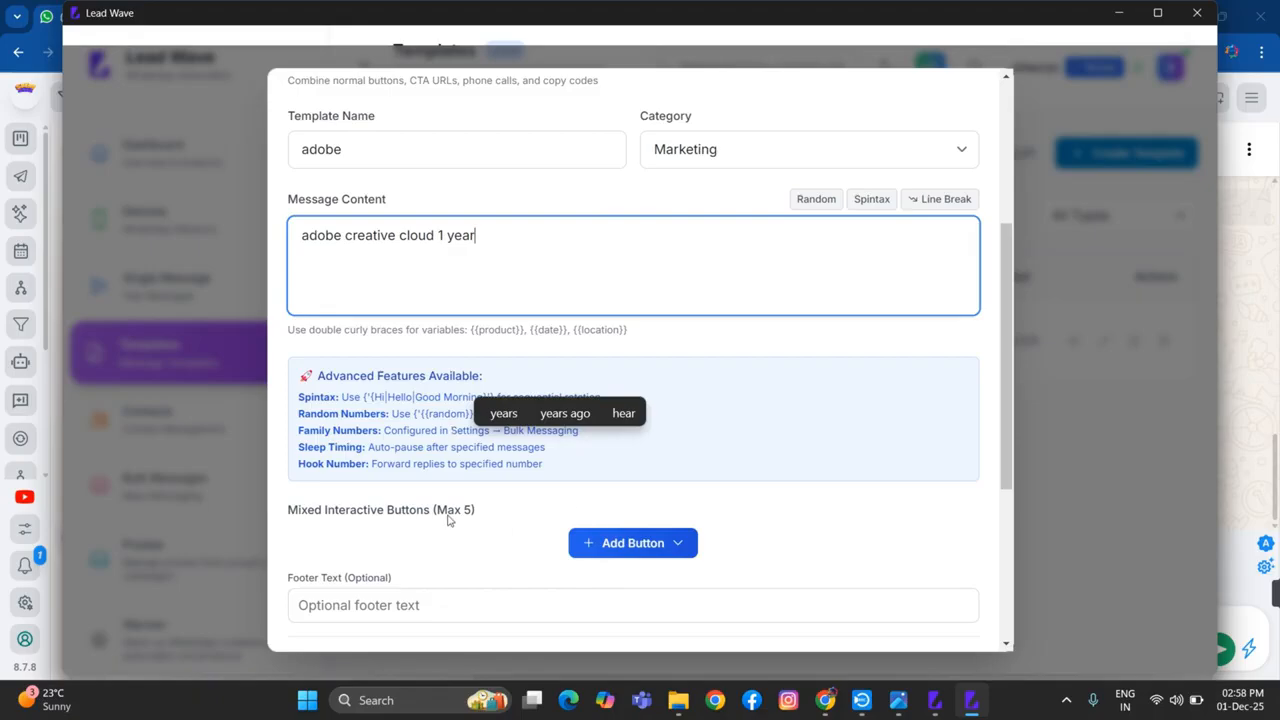
{"action": "scroll", "coordinate": [420, 525], "scroll_direction": "down", "scroll_amount": 1}
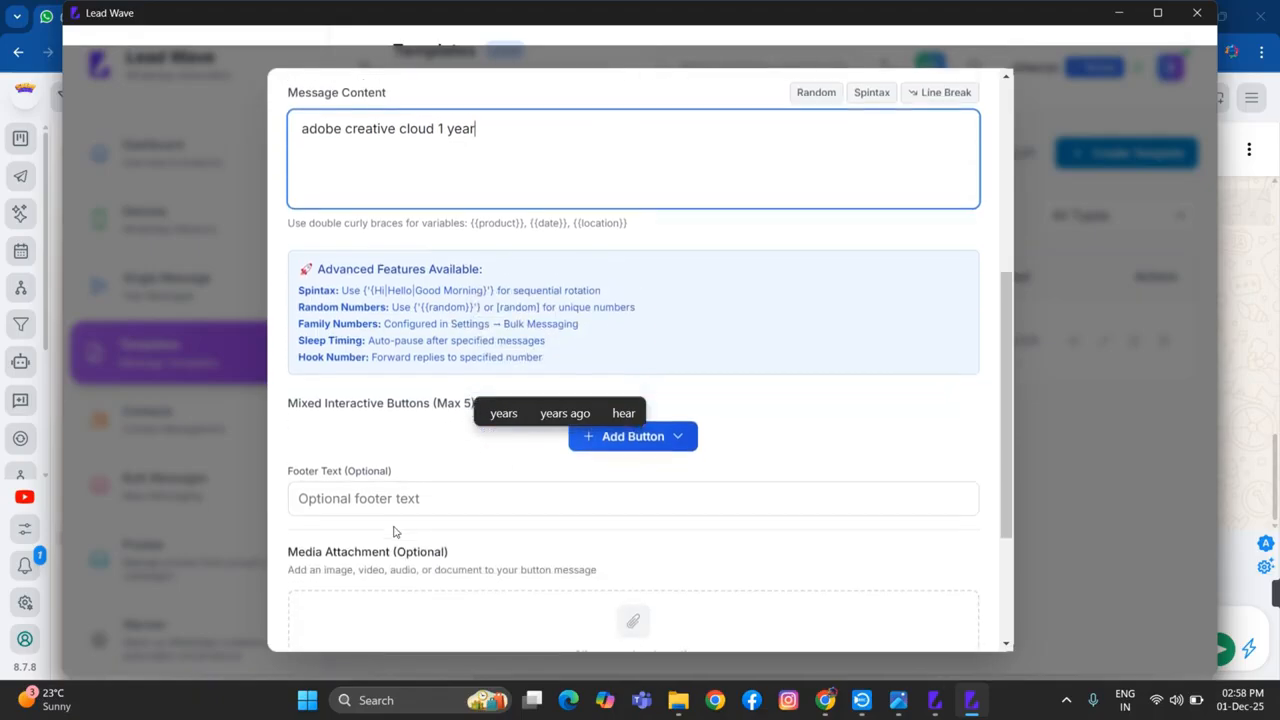
{"action": "left_click", "coordinate": [338, 489]}
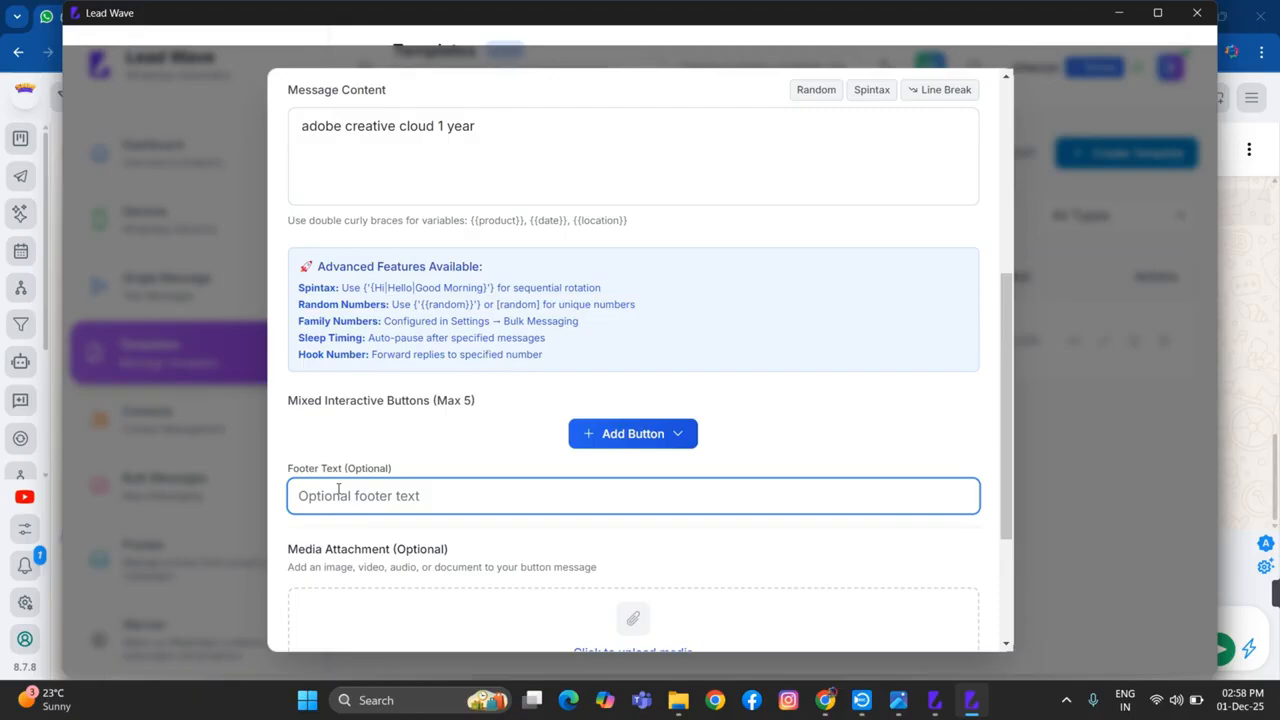
{"action": "type", "text": "Thnka"}
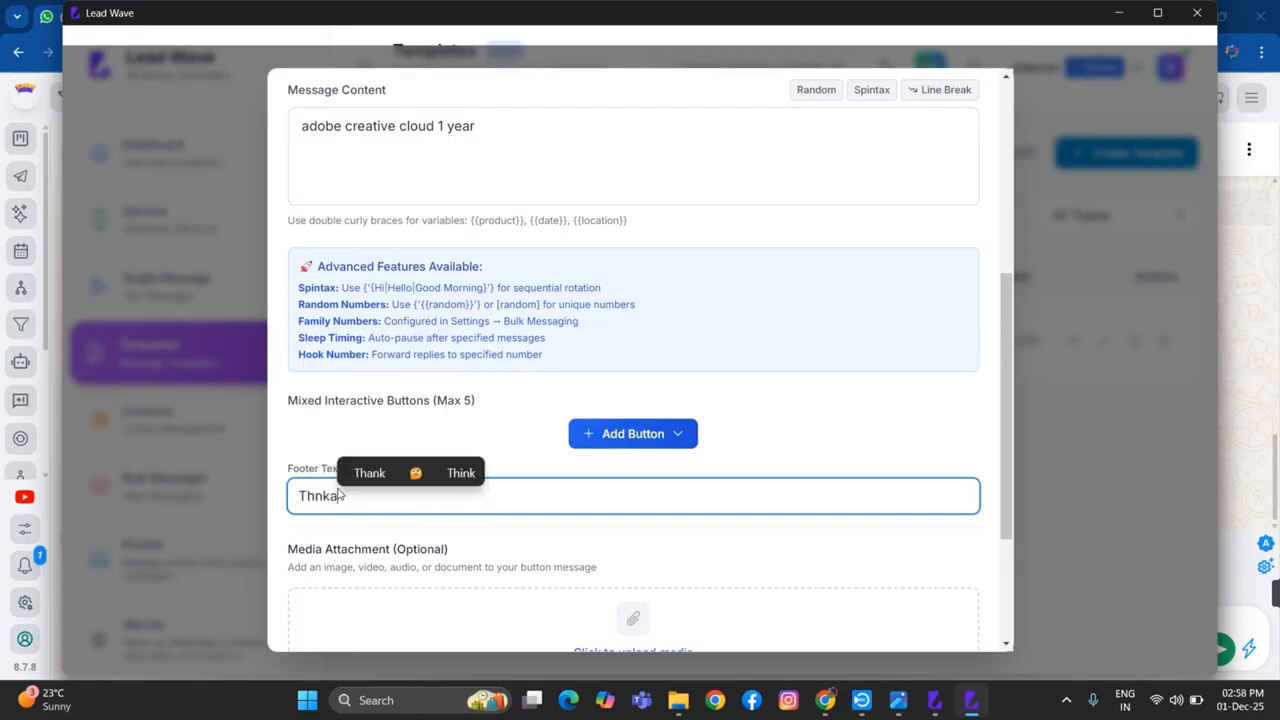
{"action": "type", "text": "s"}
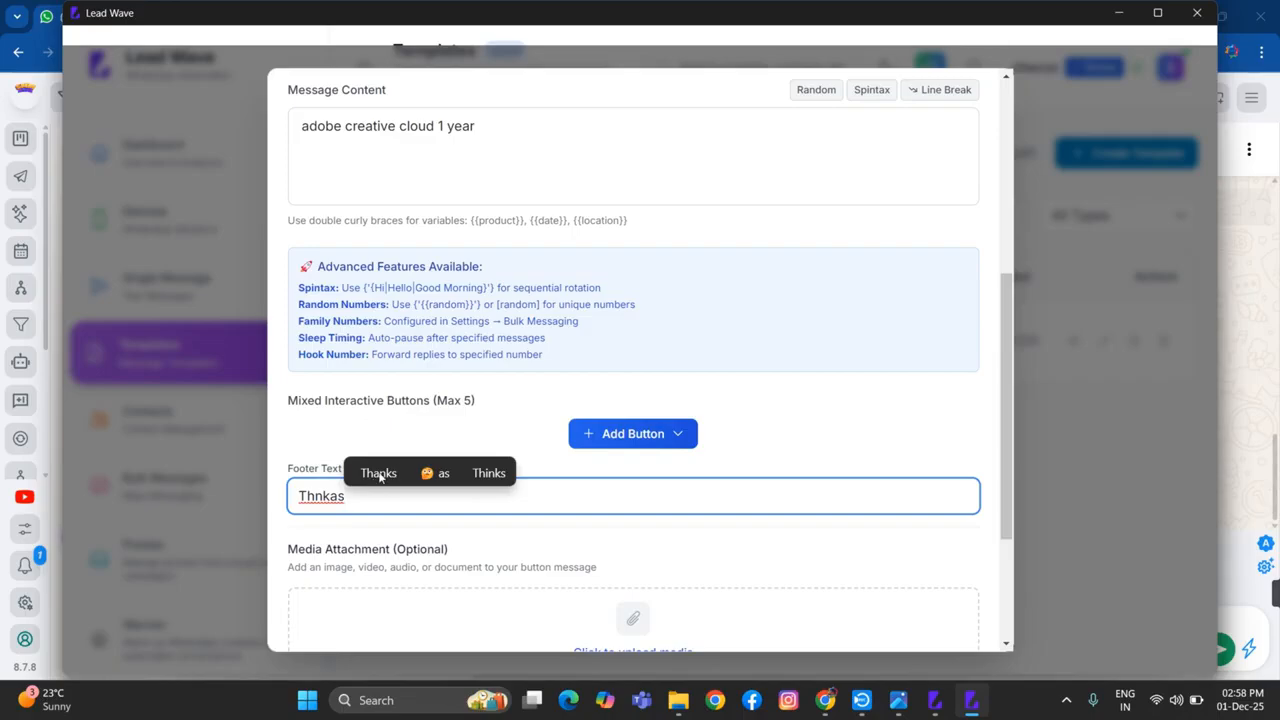
{"action": "left_click", "coordinate": [378, 473]}
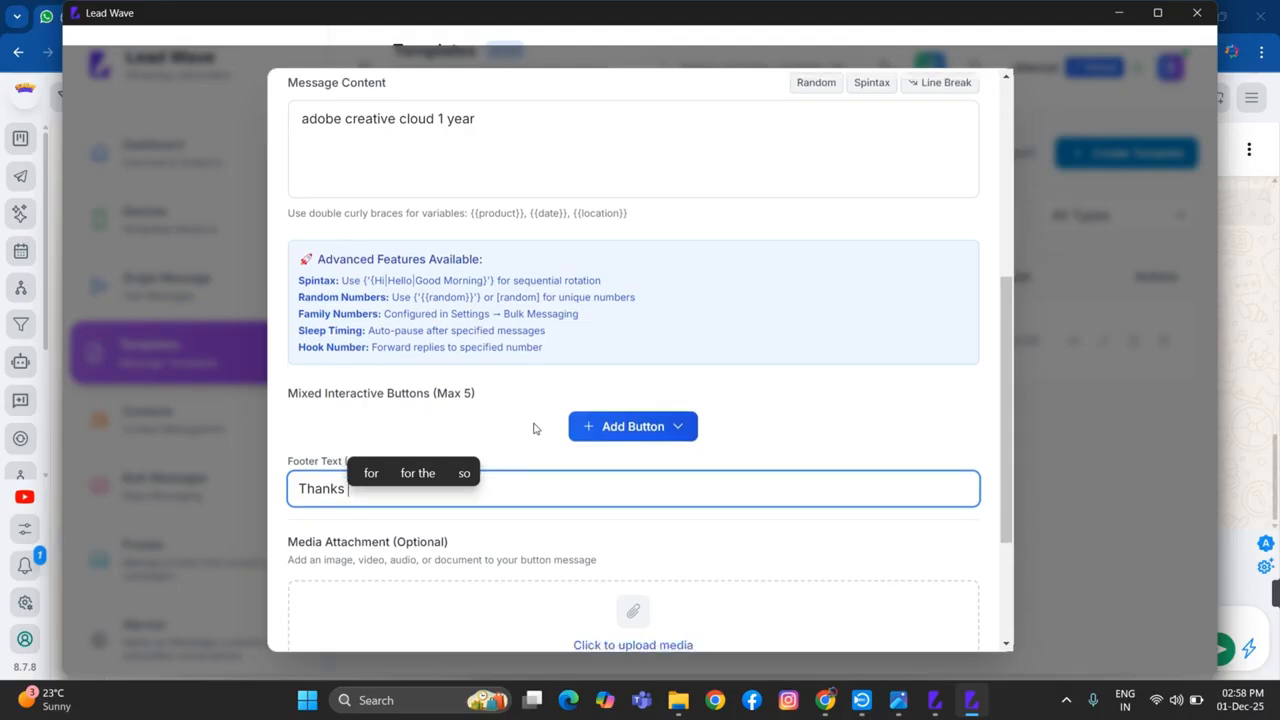
Attach the image Picsart_25-06-20_14-28-16-141.jpg from the Downloads folder as the template's media
{"action": "scroll", "coordinate": [630, 500], "scroll_direction": "down", "scroll_amount": 2}
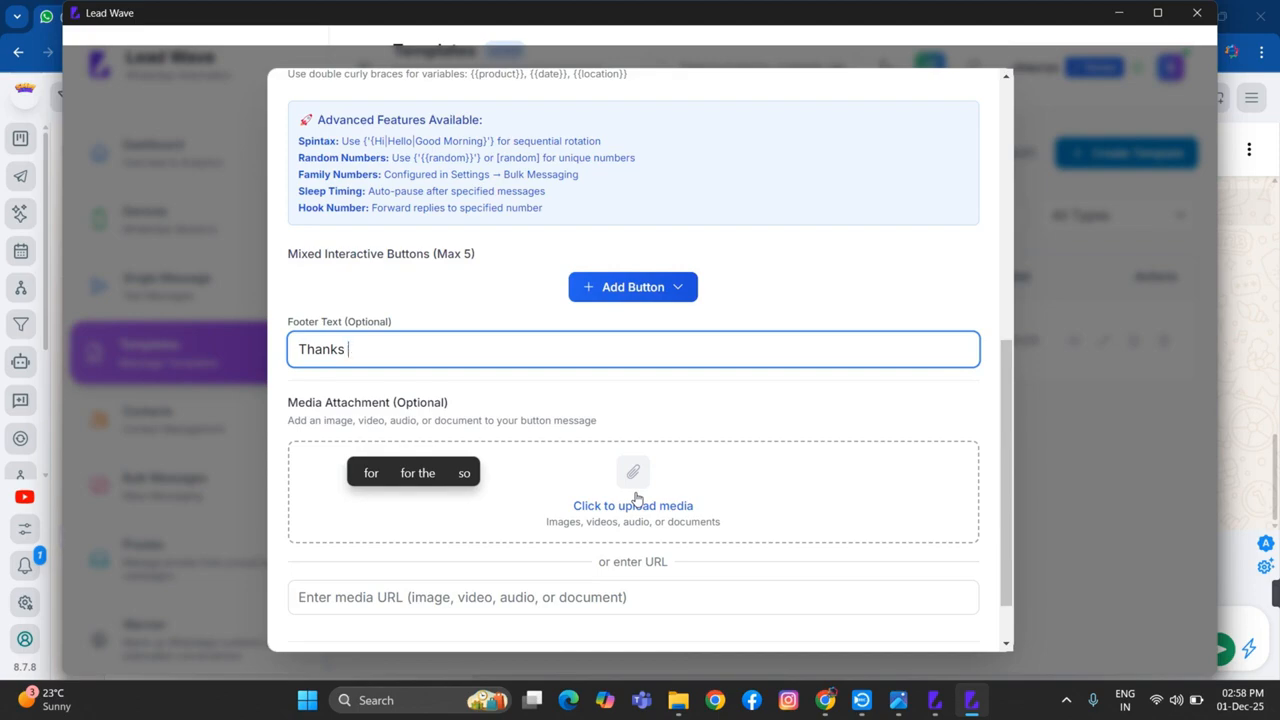
{"action": "scroll", "coordinate": [438, 226], "scroll_direction": "up", "scroll_amount": 1}
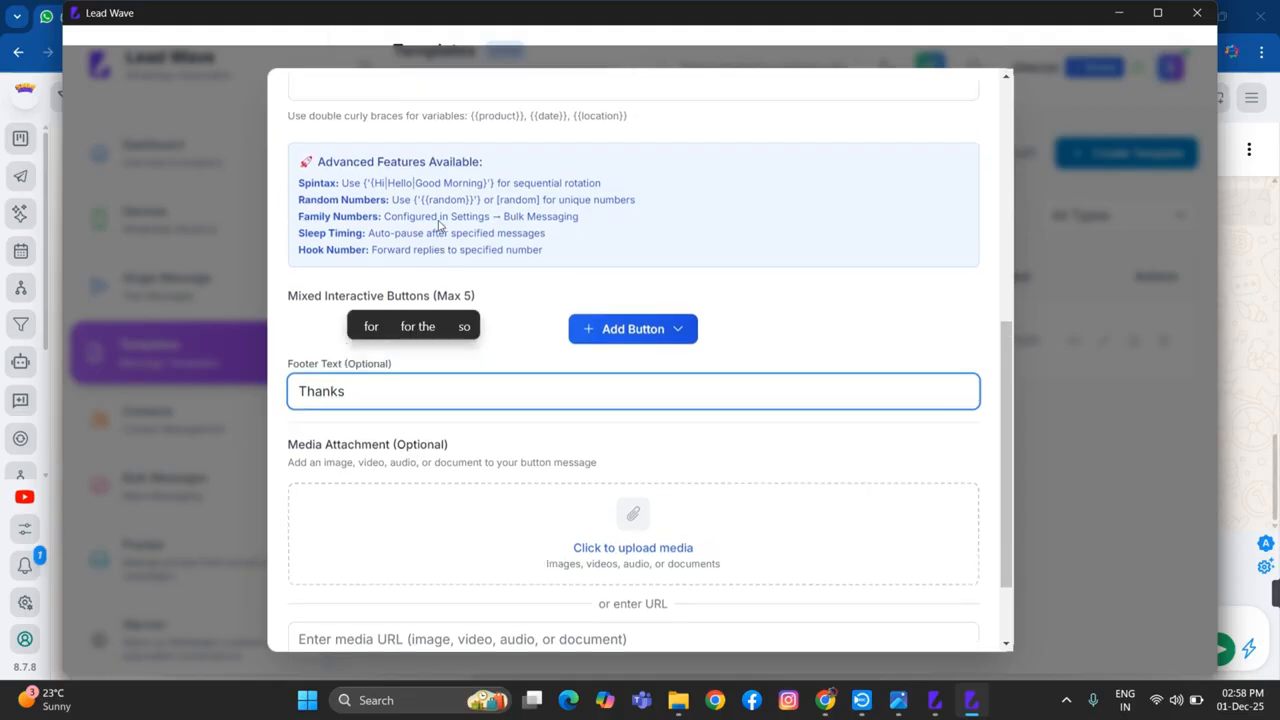
{"action": "scroll", "coordinate": [438, 226], "scroll_direction": "up", "scroll_amount": 2}
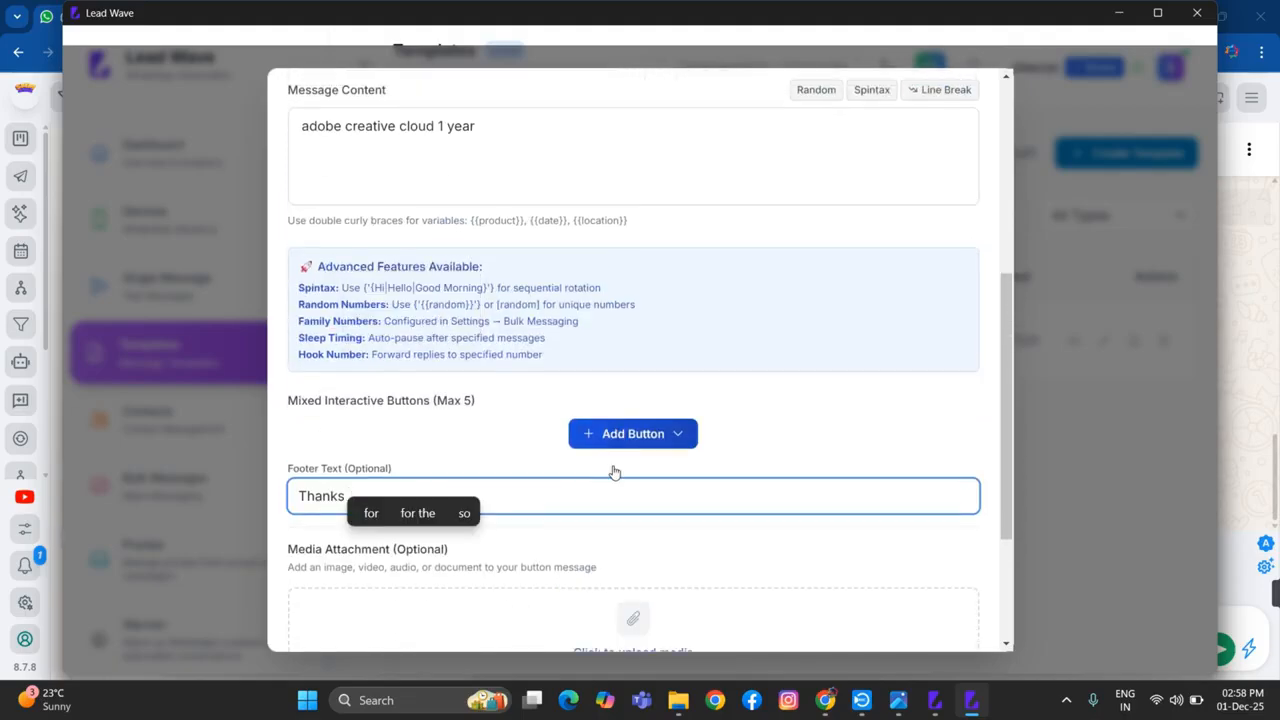
{"action": "scroll", "coordinate": [614, 472], "scroll_direction": "down", "scroll_amount": 4}
{"action": "left_click", "coordinate": [628, 432]}
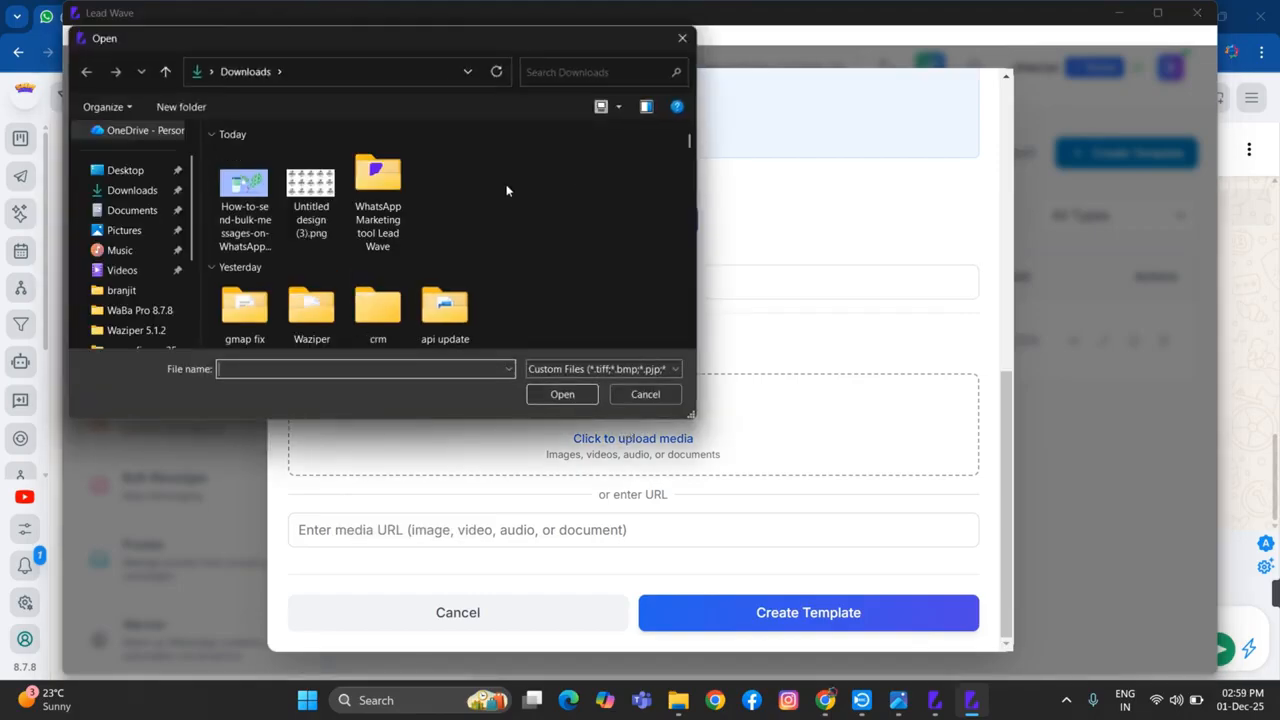
{"action": "scroll", "coordinate": [501, 200], "scroll_direction": "down", "scroll_amount": 3}
{"action": "scroll", "coordinate": [501, 200], "scroll_direction": "down", "scroll_amount": 3}
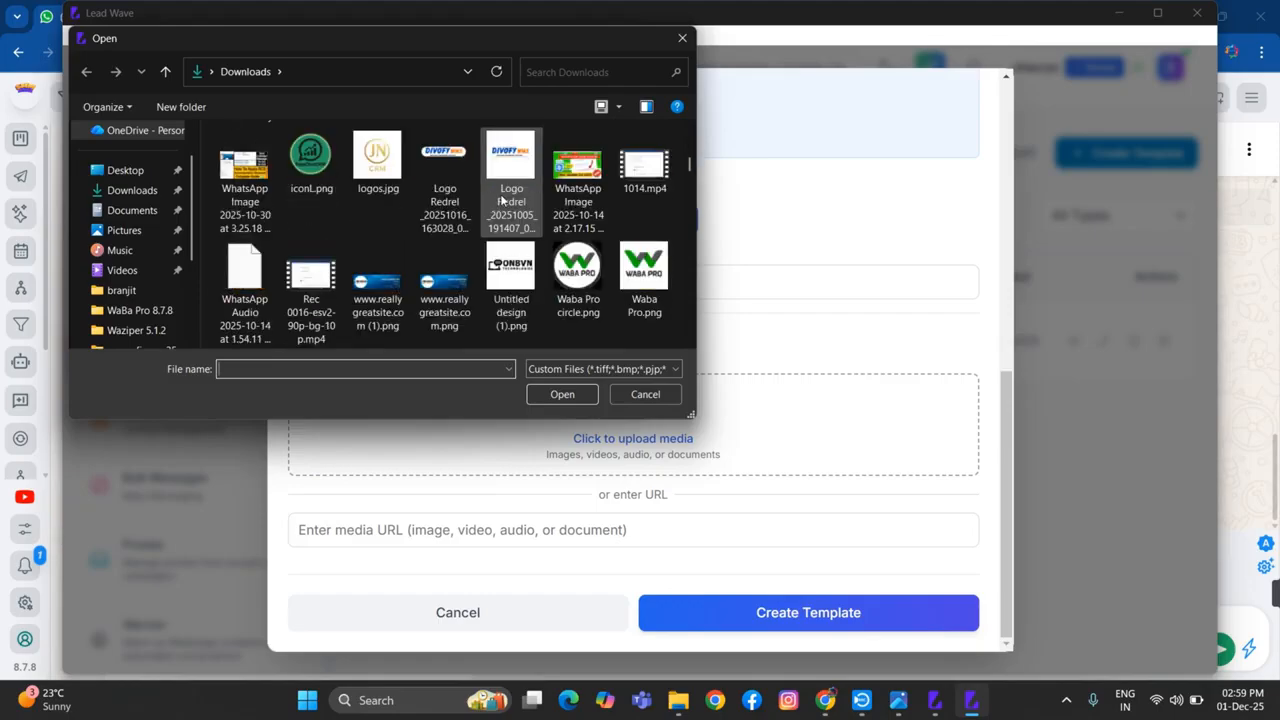
{"action": "scroll", "coordinate": [501, 200], "scroll_direction": "down", "scroll_amount": 3}
{"action": "scroll", "coordinate": [502, 200], "scroll_direction": "down", "scroll_amount": 1}
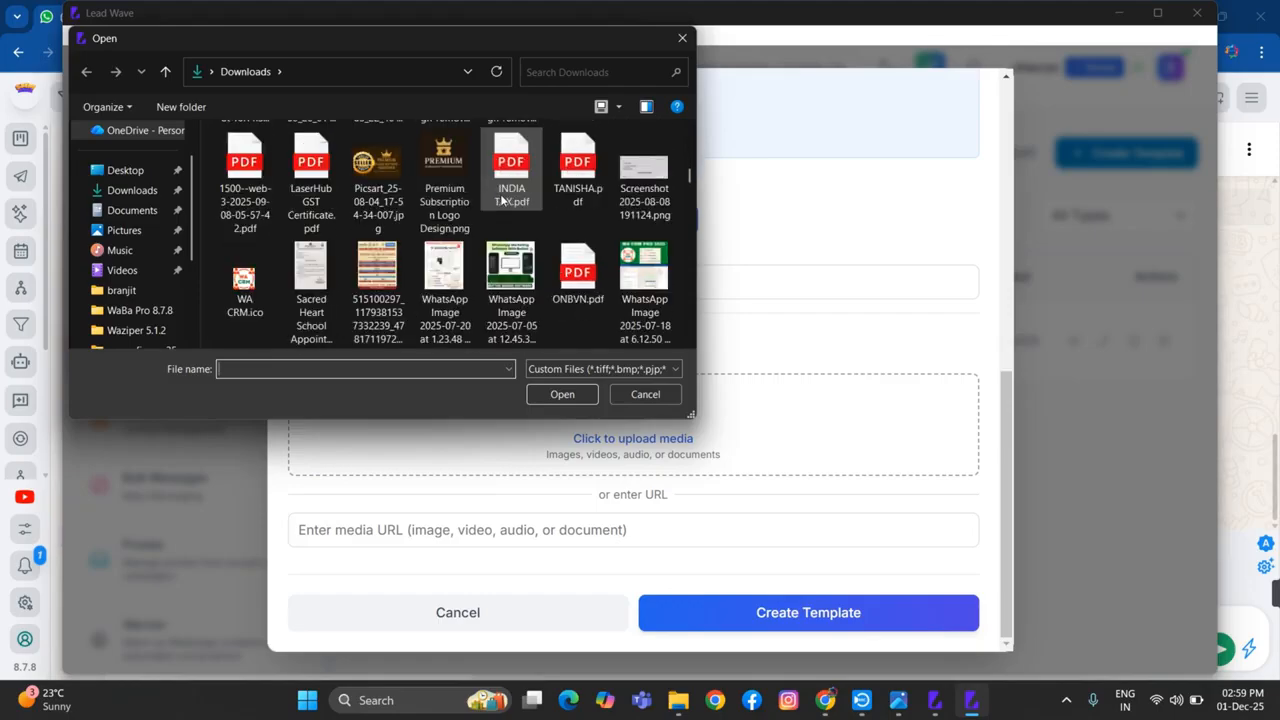
{"action": "scroll", "coordinate": [450, 240], "scroll_direction": "down", "scroll_amount": 3}
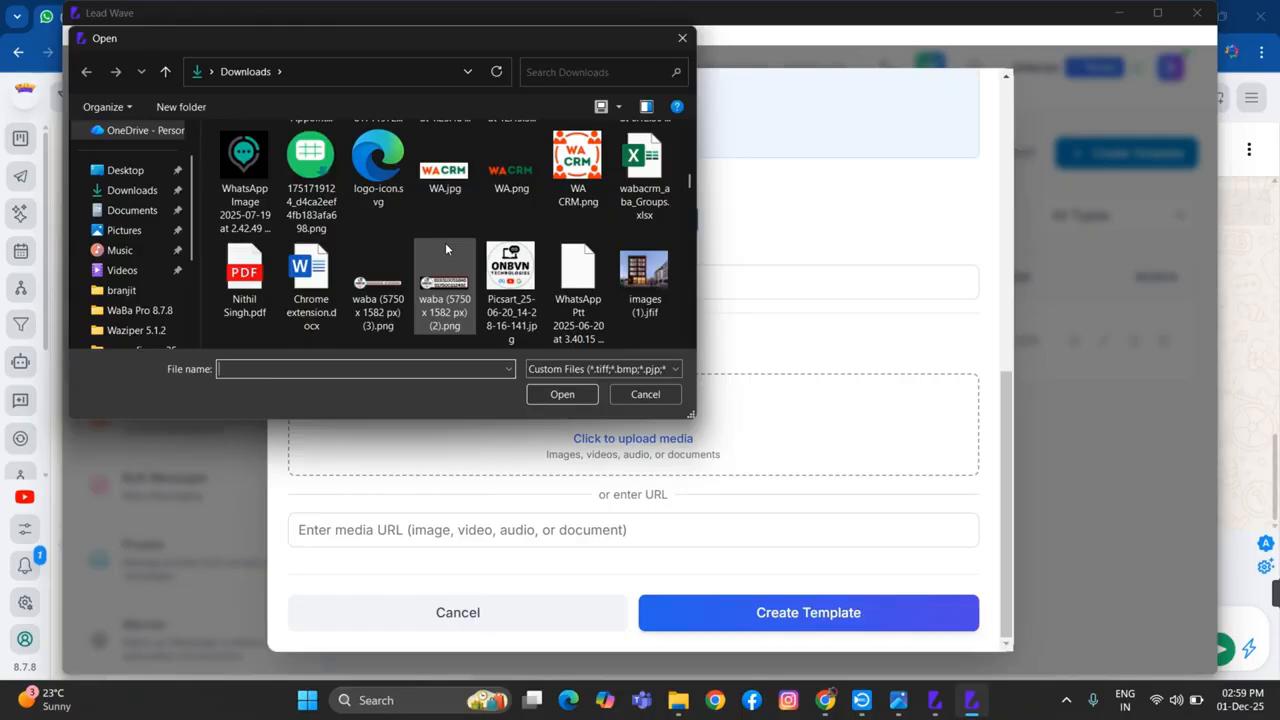
{"action": "left_click", "coordinate": [511, 275]}
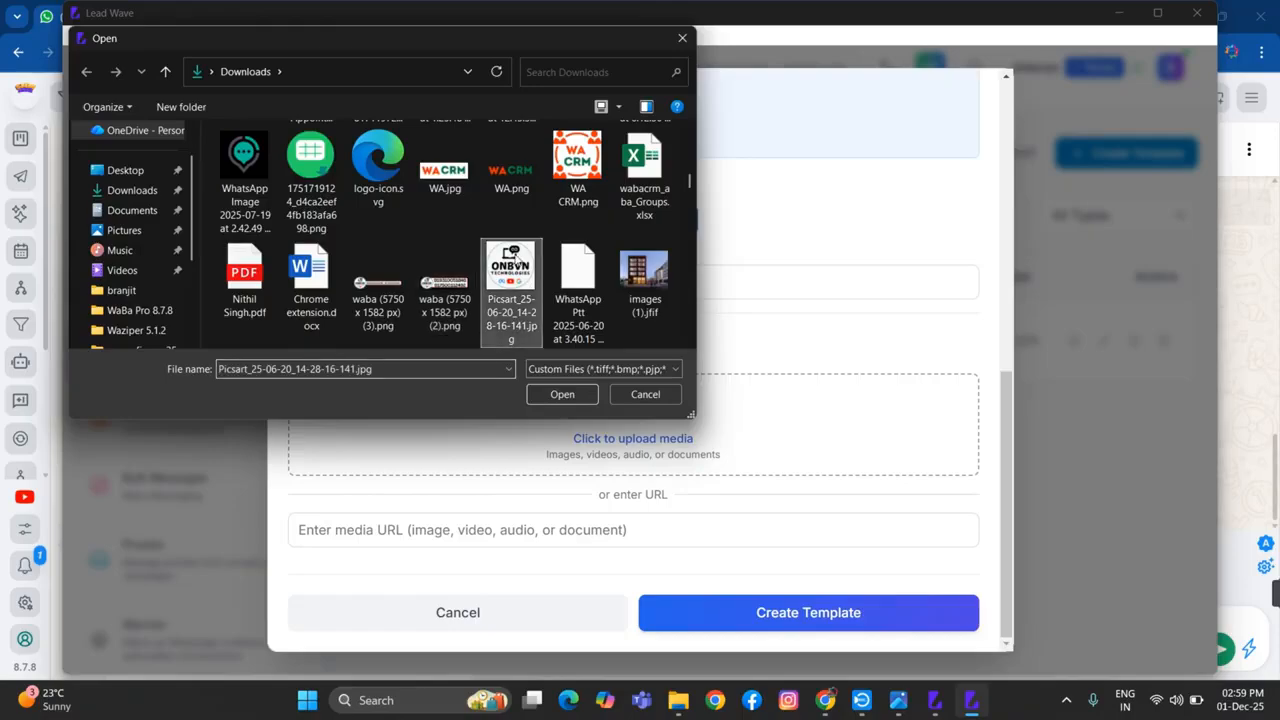
{"action": "left_click", "coordinate": [556, 400]}
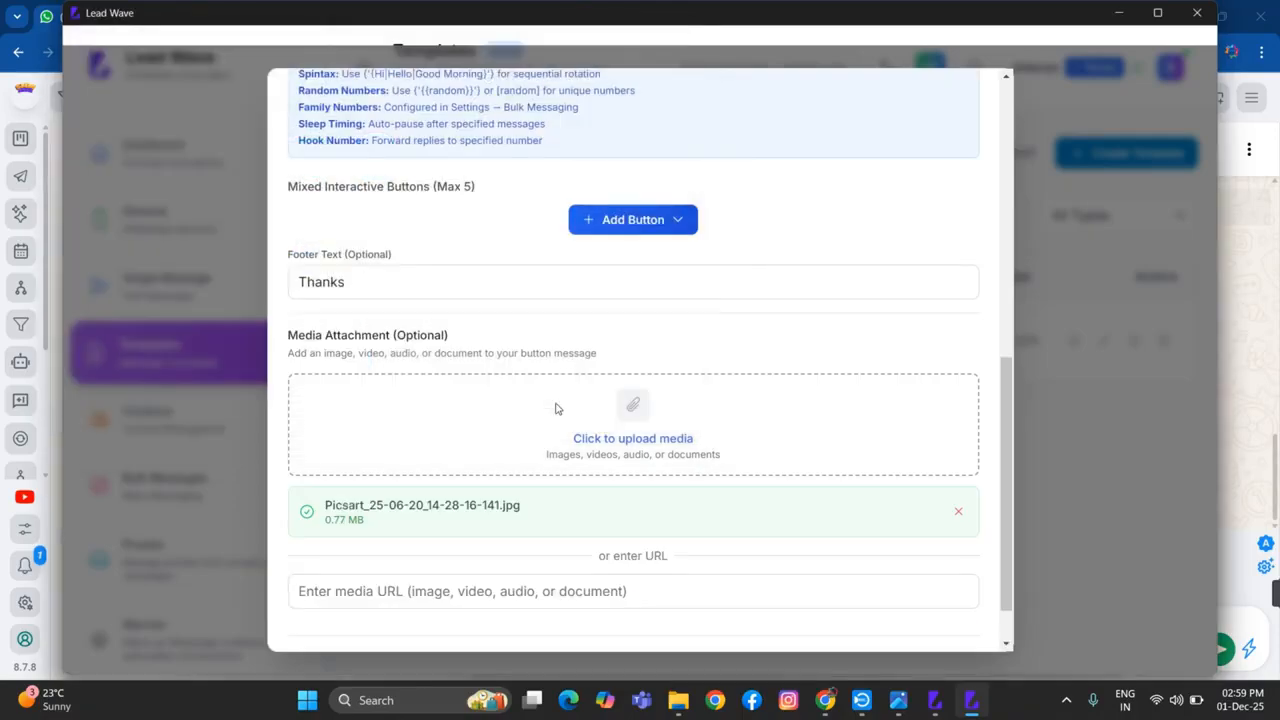
Add a Quick Reply button to the template with the button text "IntrestInterested"
{"action": "scroll", "coordinate": [716, 450], "scroll_direction": "up", "scroll_amount": 4}
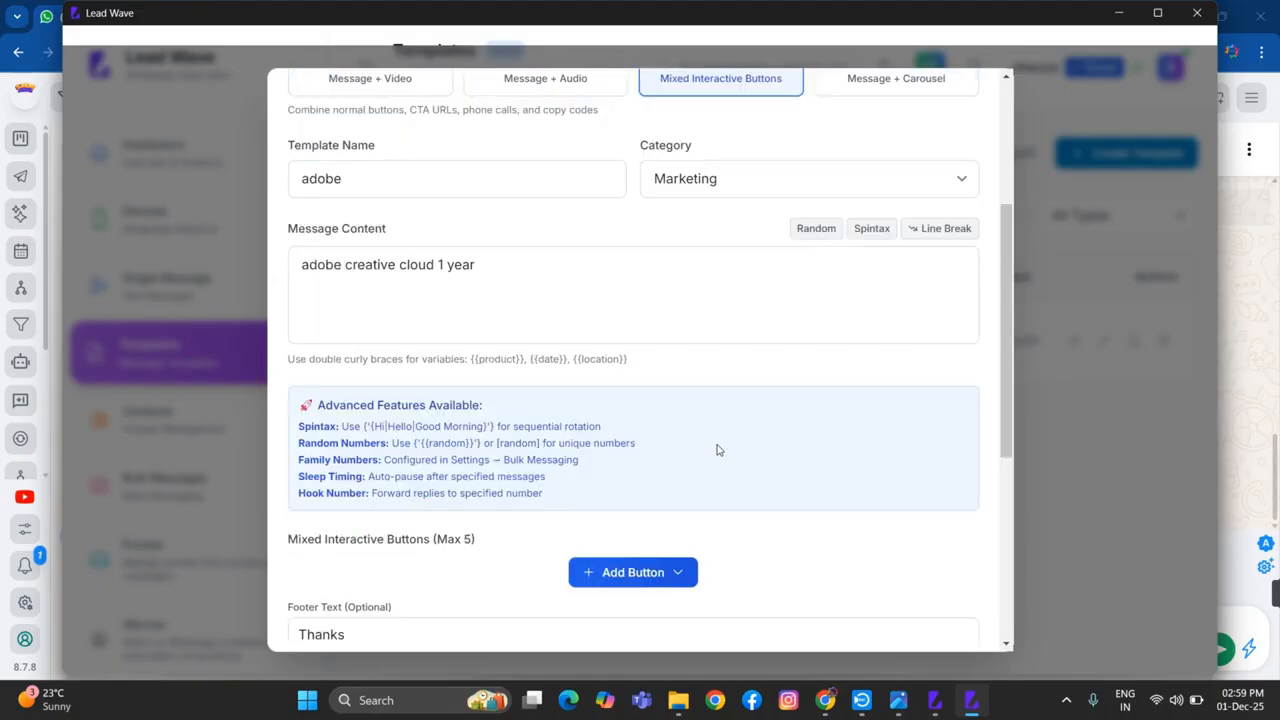
{"action": "scroll", "coordinate": [716, 450], "scroll_direction": "down", "scroll_amount": 5}
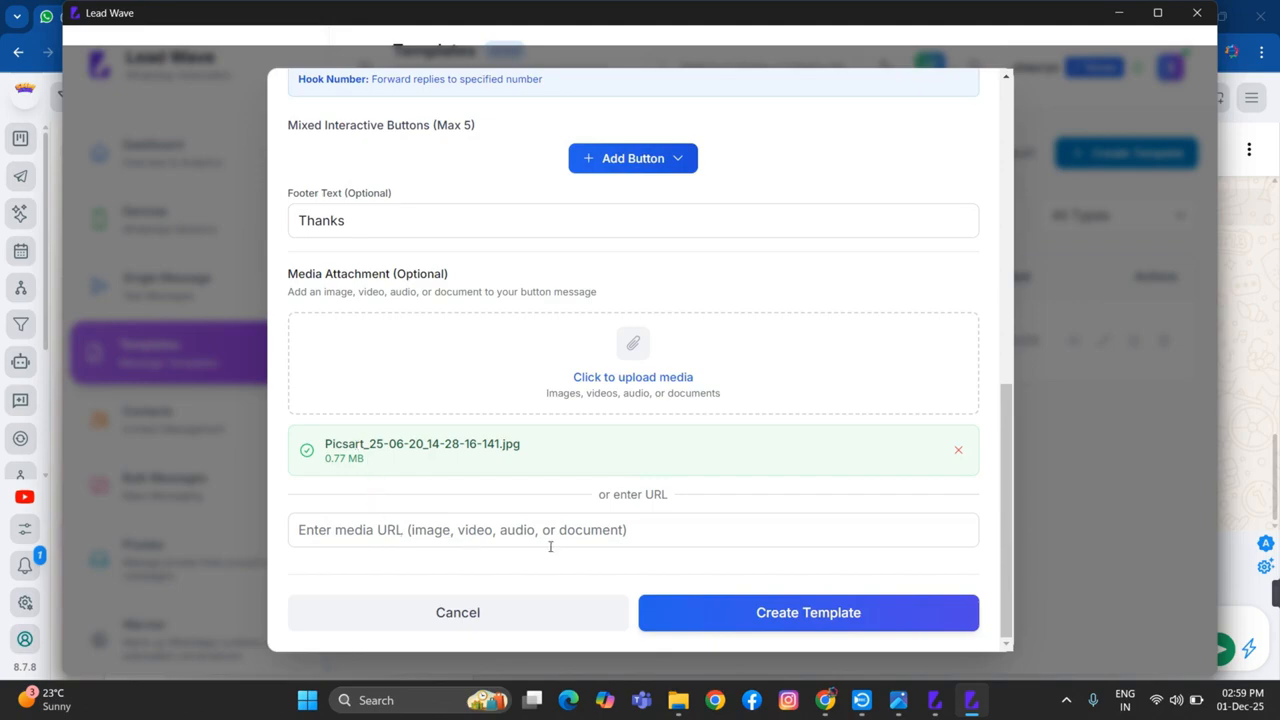
{"action": "scroll", "coordinate": [403, 533], "scroll_direction": "up", "scroll_amount": 4}
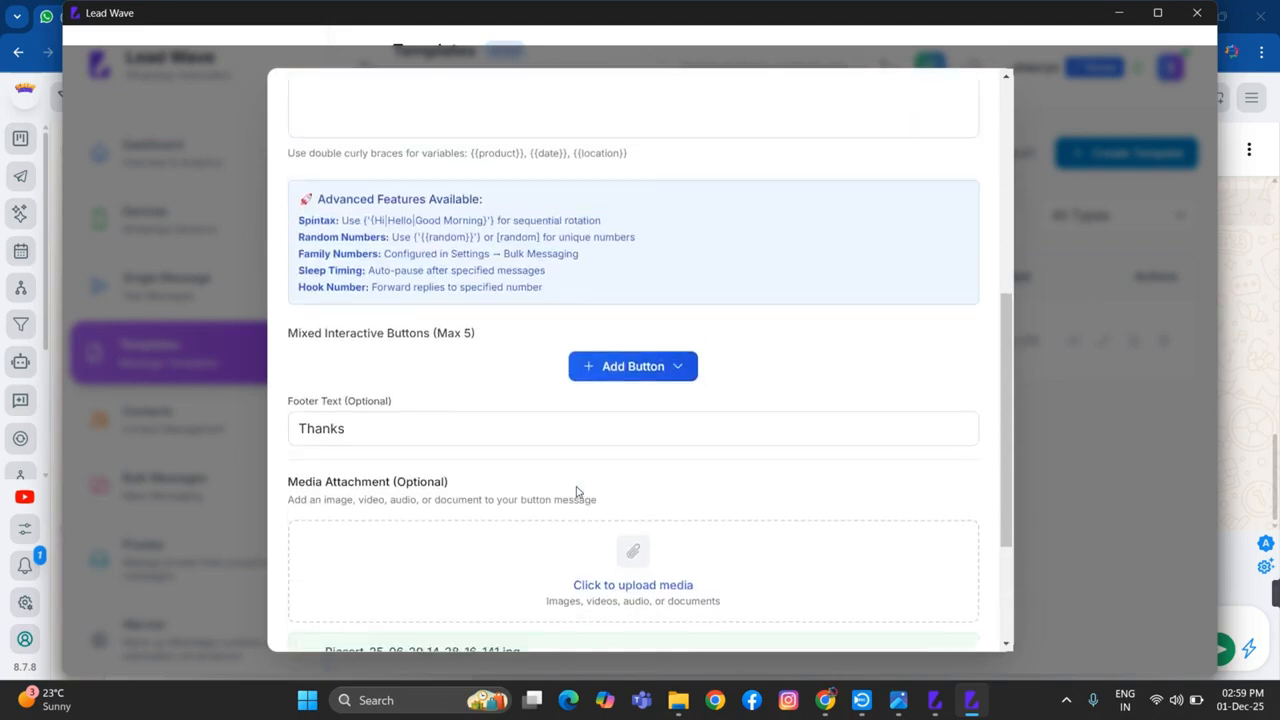
{"action": "left_click", "coordinate": [653, 569]}
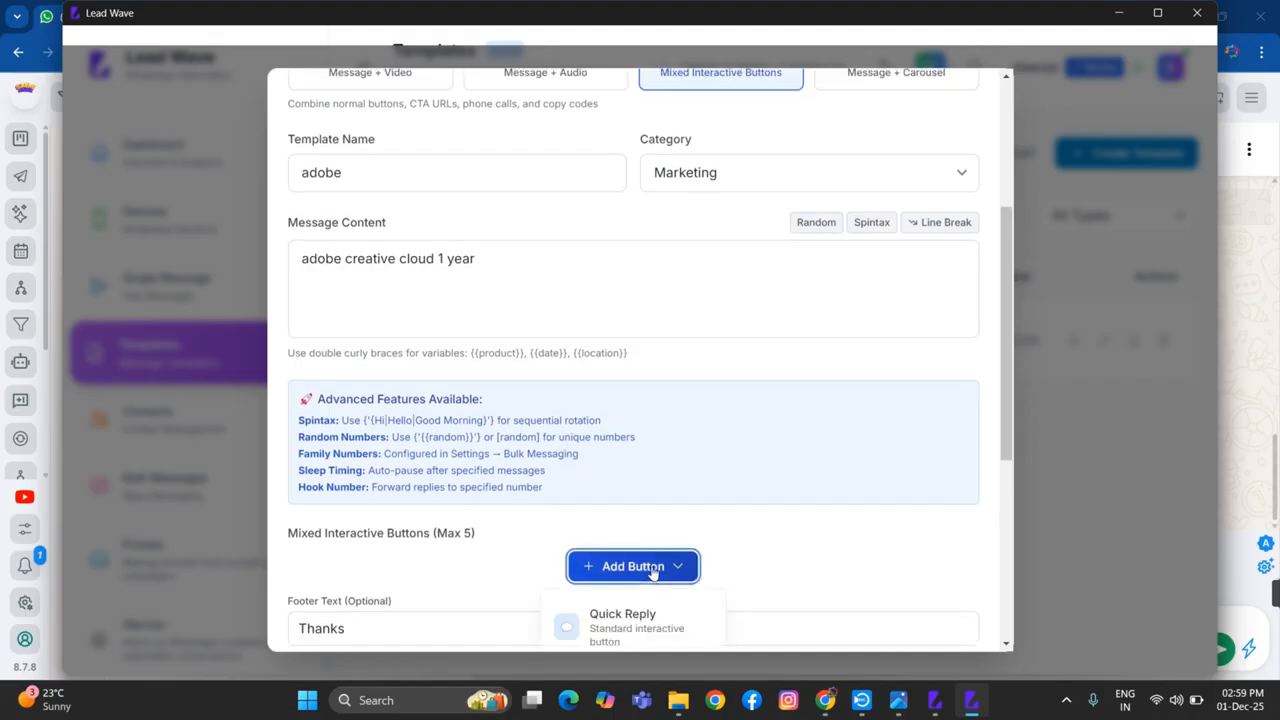
{"action": "scroll", "coordinate": [640, 580], "scroll_direction": "down", "scroll_amount": 3}
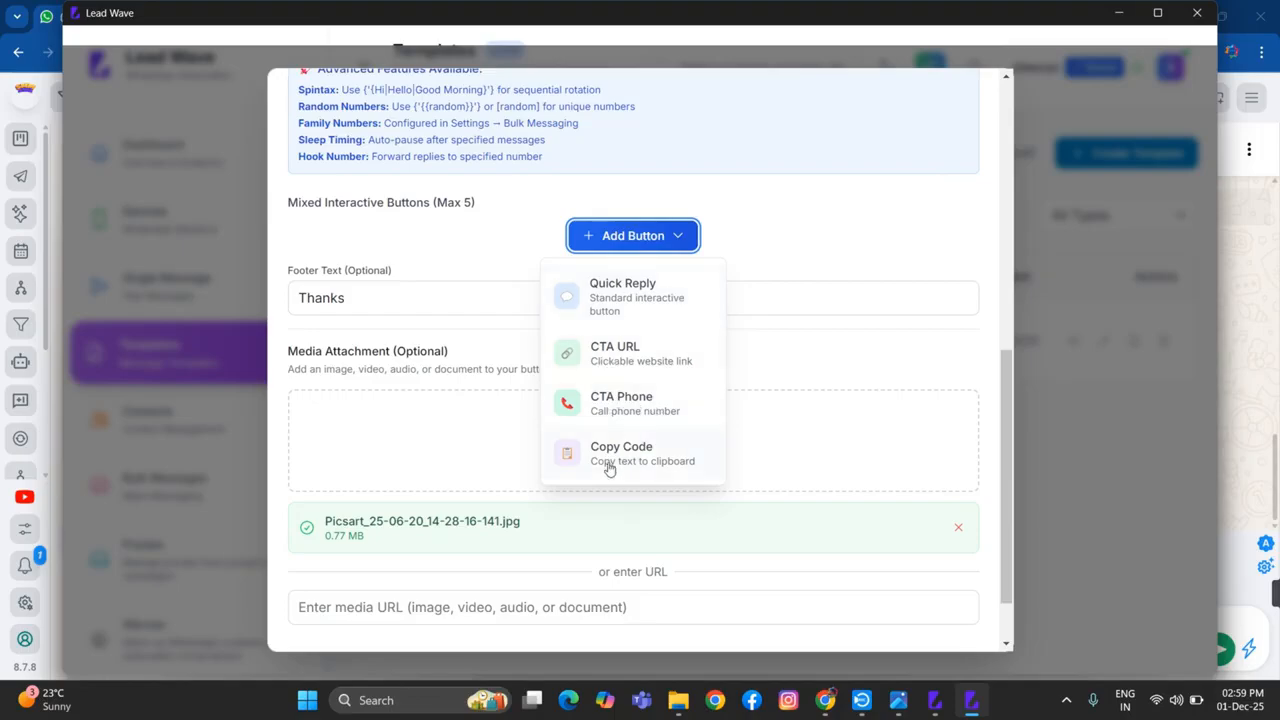
{"action": "left_click", "coordinate": [590, 314]}
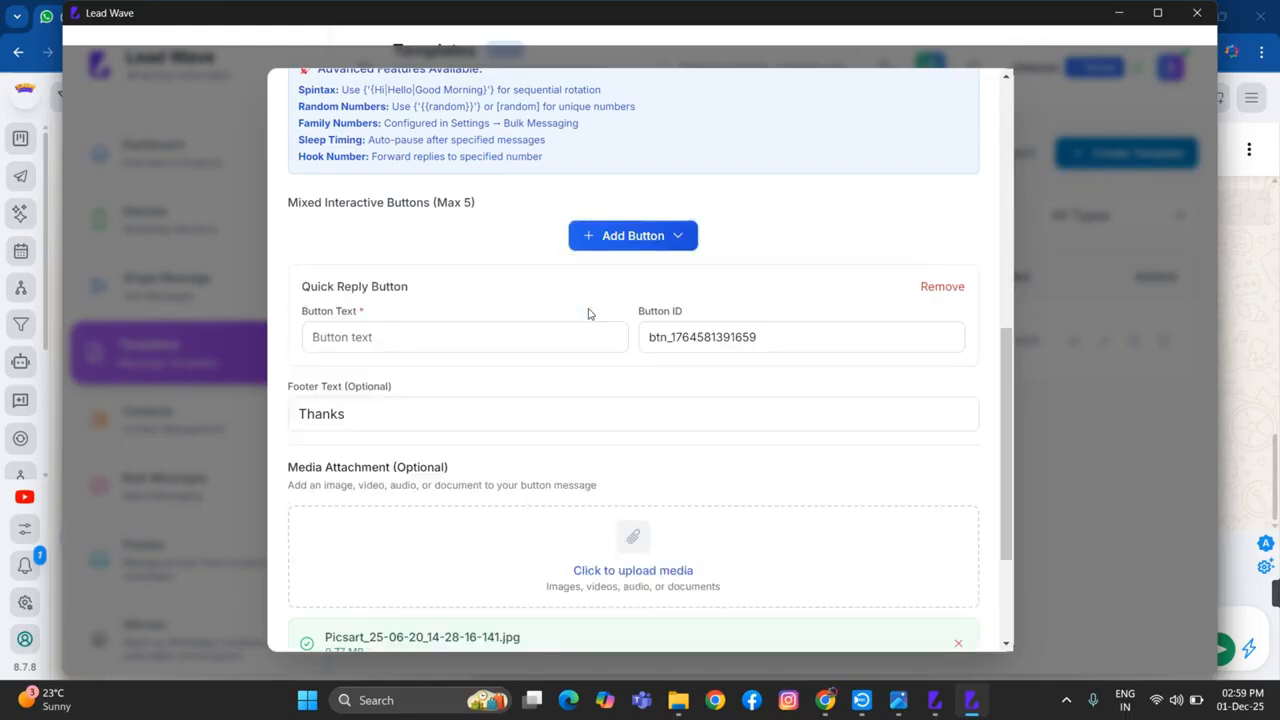
{"action": "left_click", "coordinate": [380, 337]}
{"action": "type", "text": "IntrestInterested"}
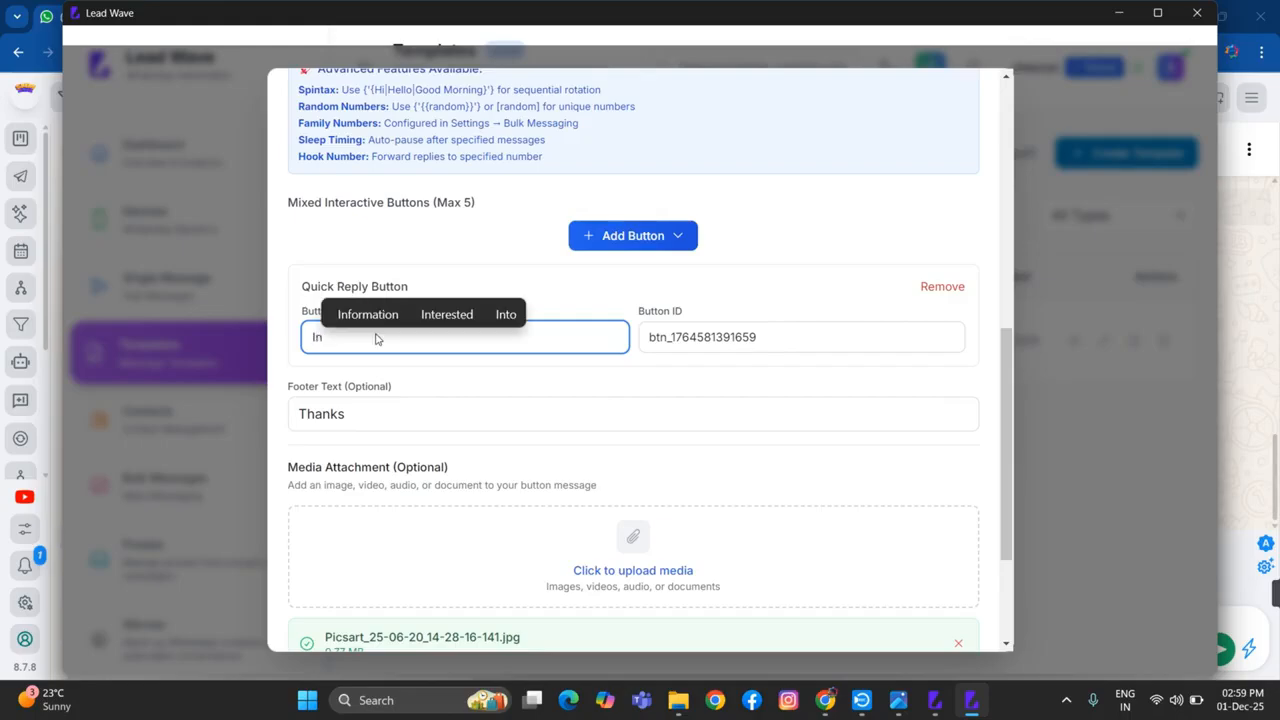
Add a CTA URL button with the button text "Visit Now", correcting the misspelling with the suggested word
{"action": "left_click", "coordinate": [633, 235]}
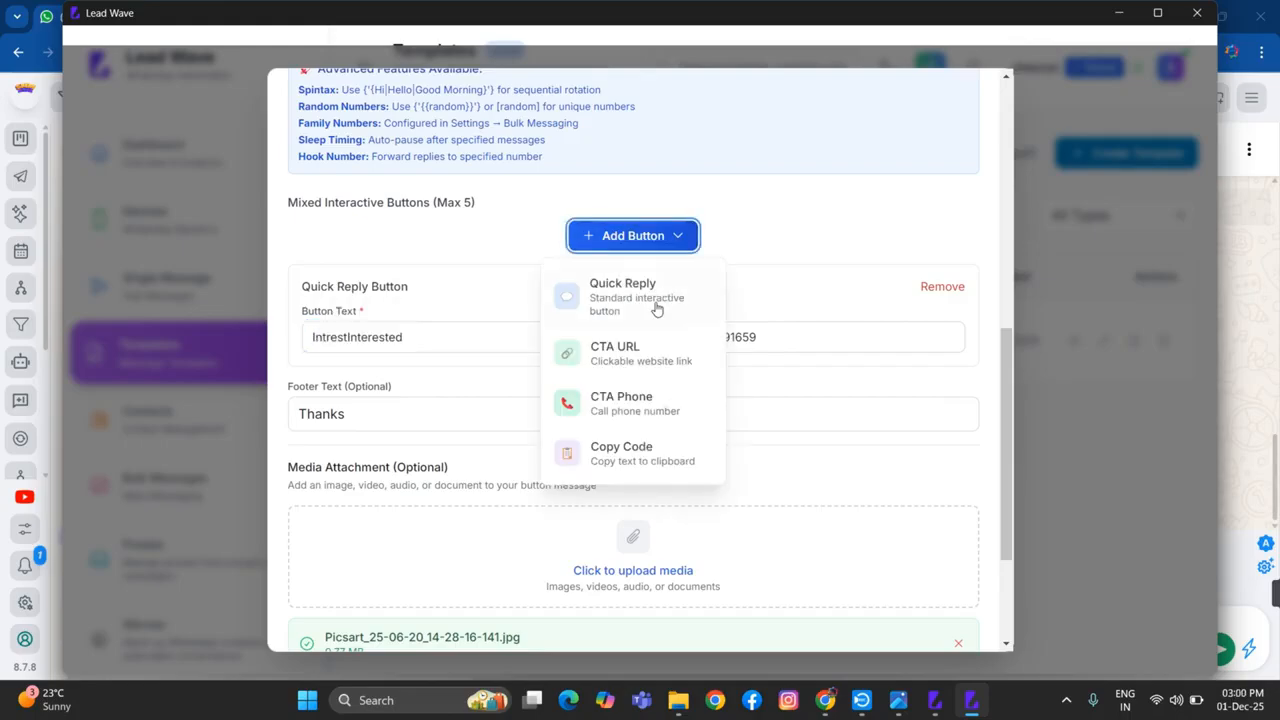
{"action": "left_click", "coordinate": [631, 356]}
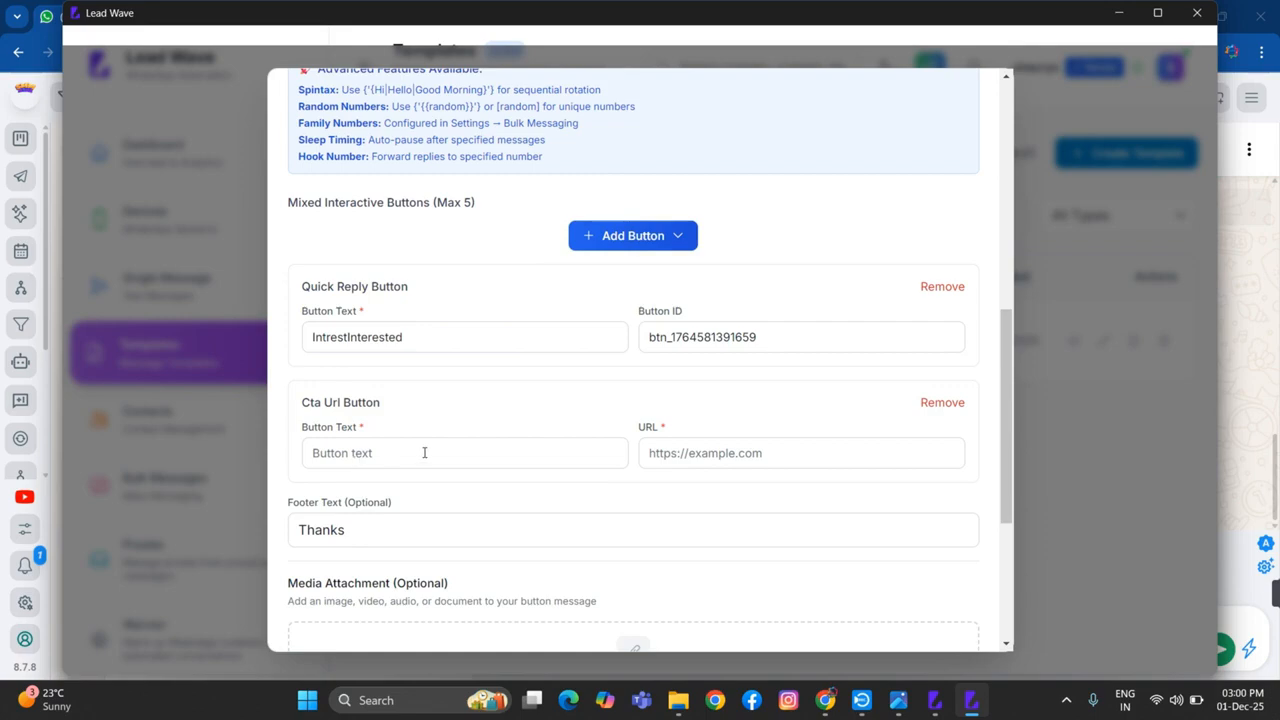
{"action": "left_click", "coordinate": [424, 453]}
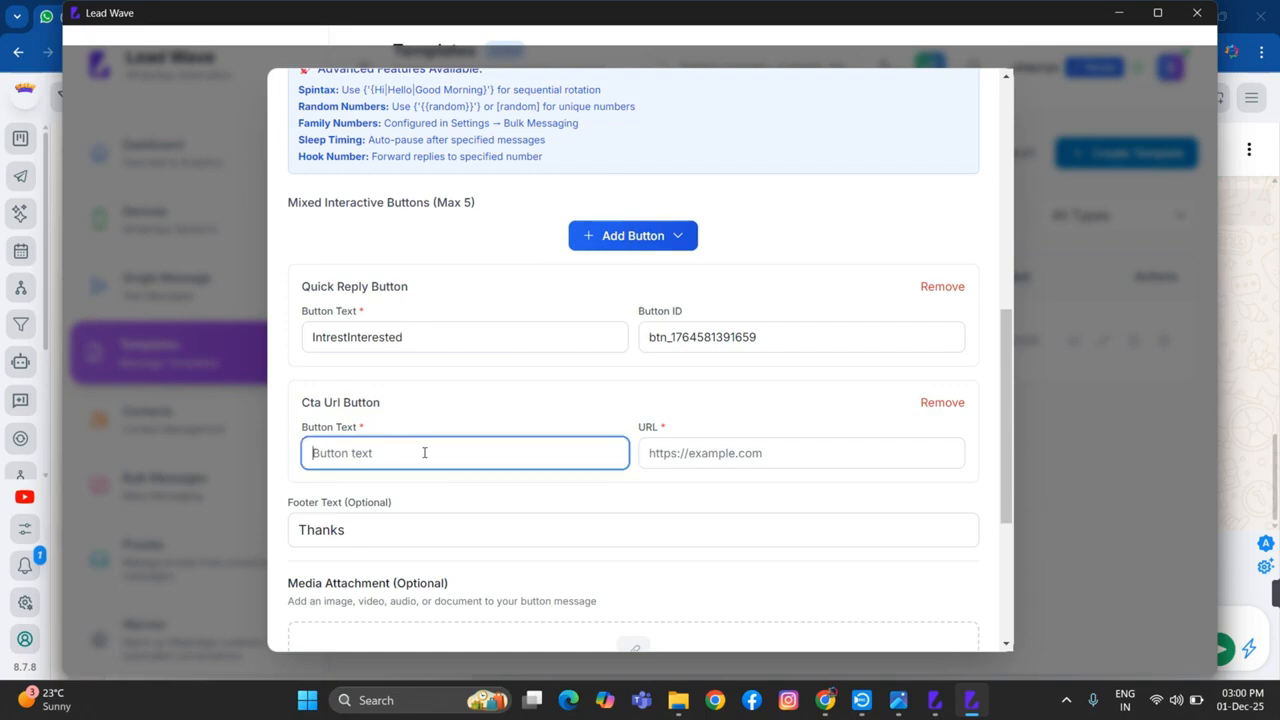
{"action": "type", "text": "Vist"}
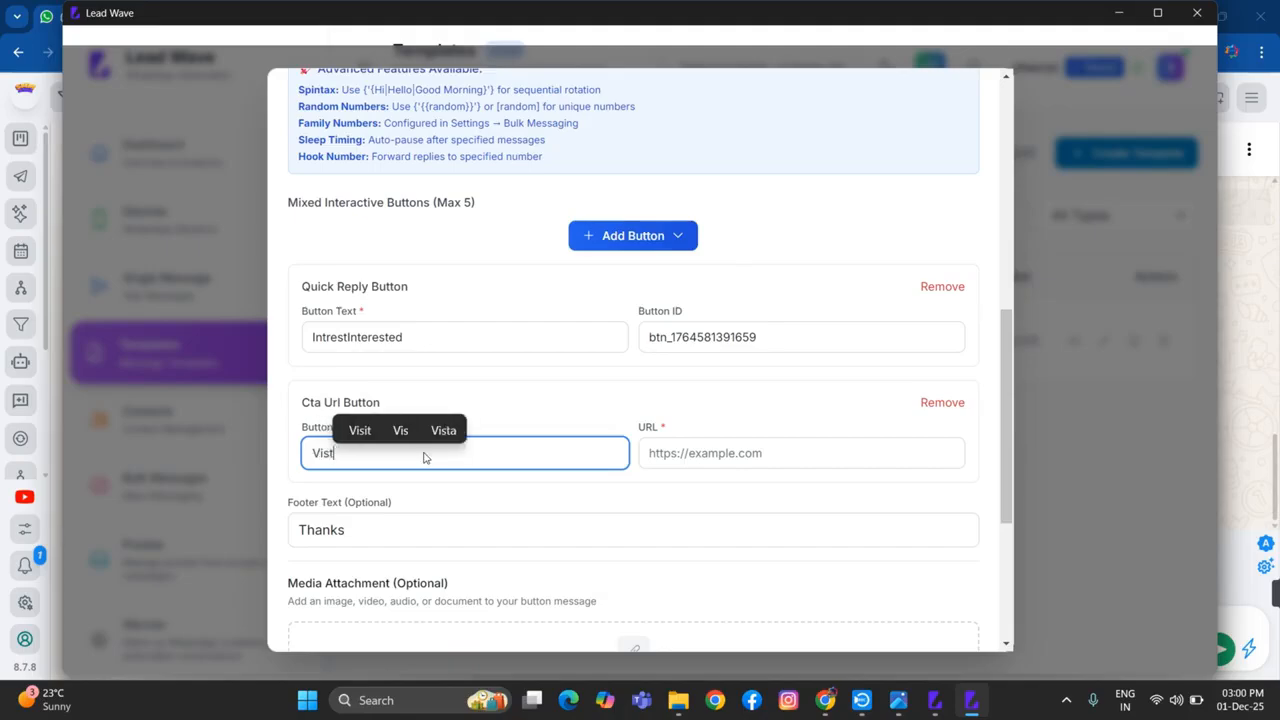
{"action": "left_click", "coordinate": [359, 430]}
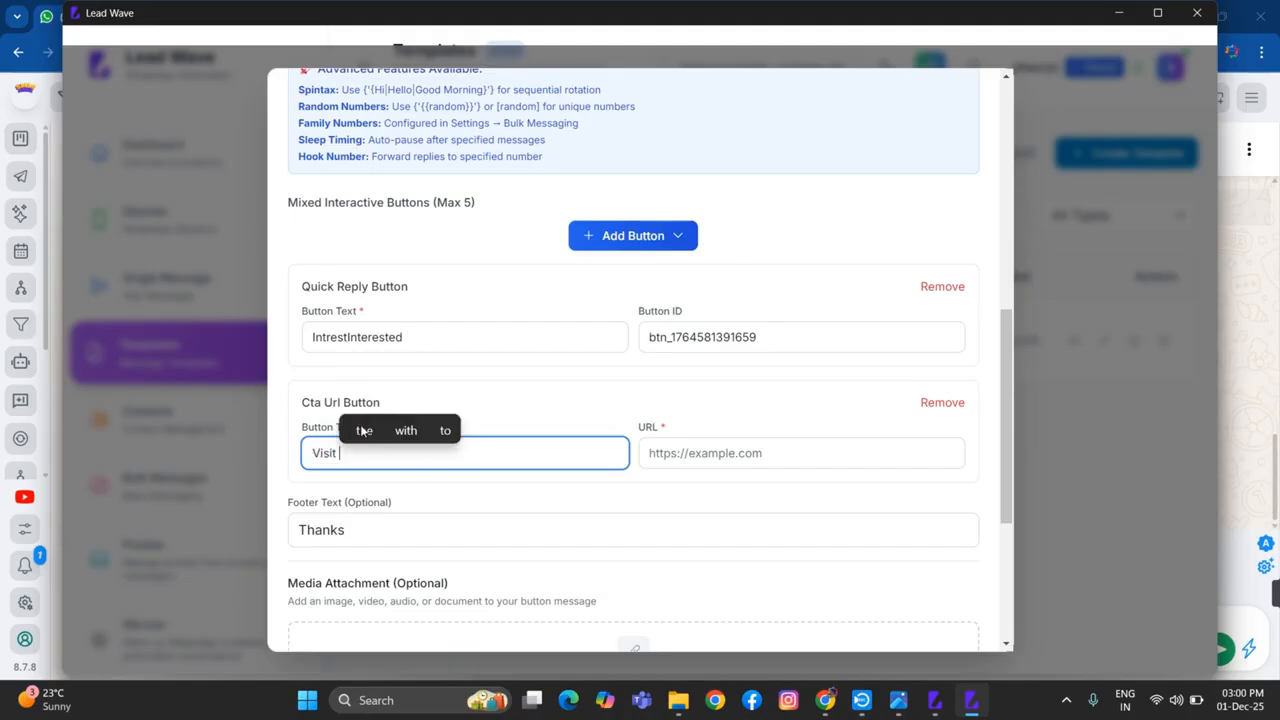
{"action": "type", "text": "Now"}
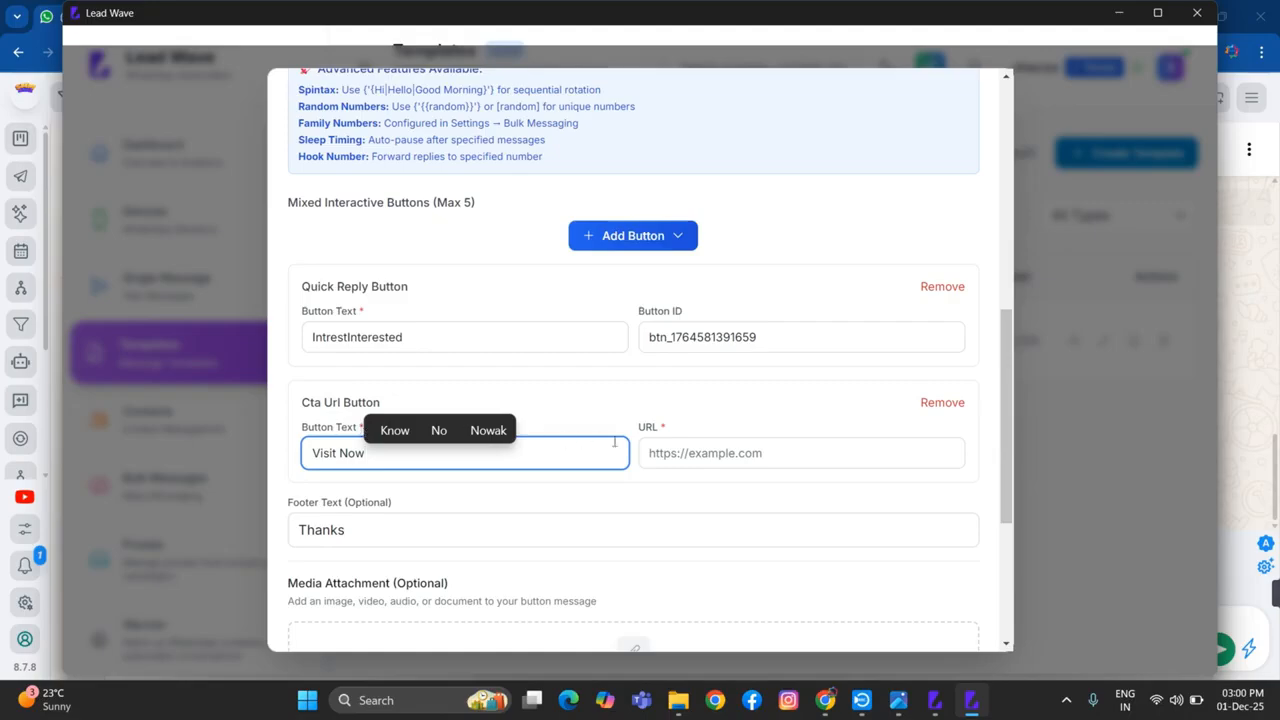
{"action": "left_click", "coordinate": [651, 454]}
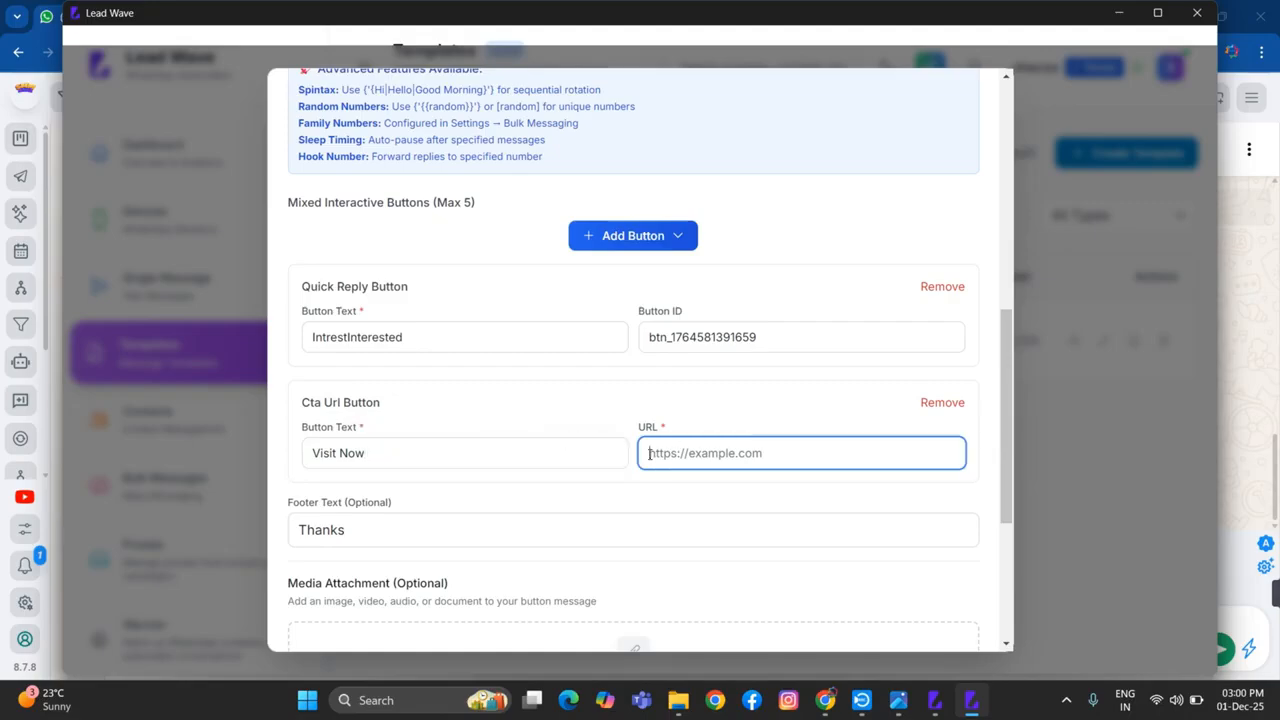
{"action": "key", "text": "super+v"}
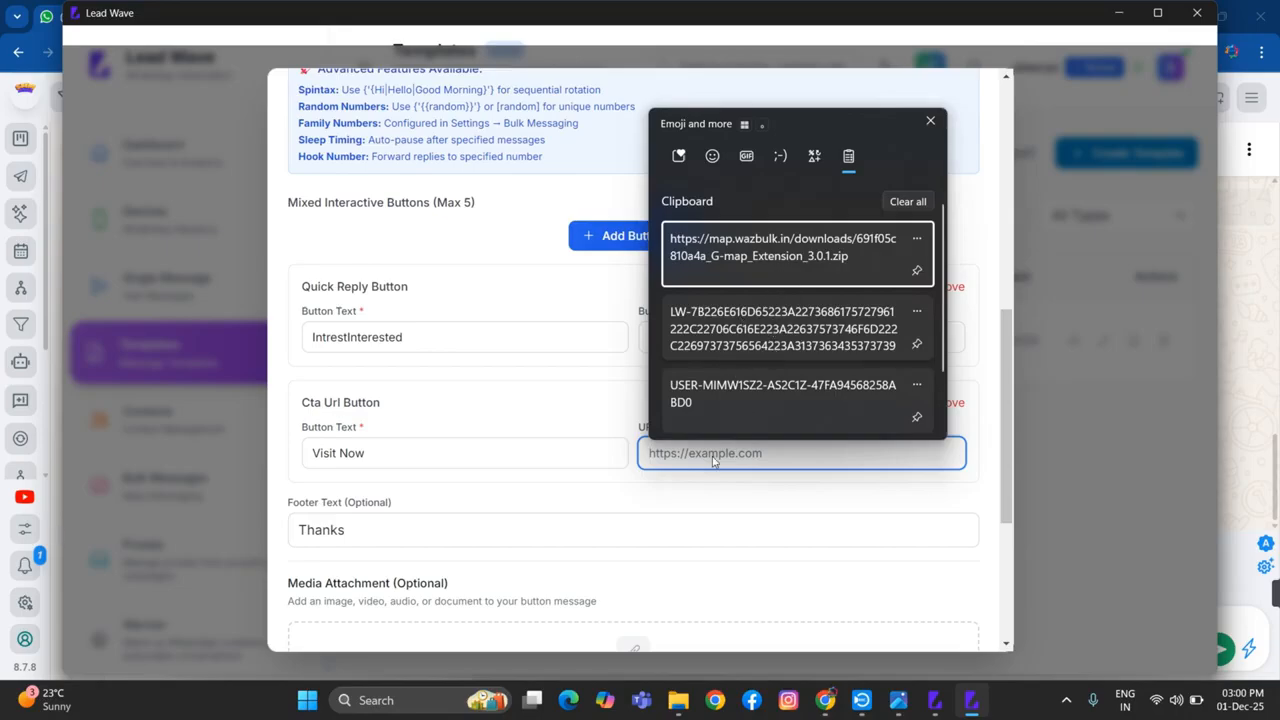
{"action": "left_click", "coordinate": [744, 285]}
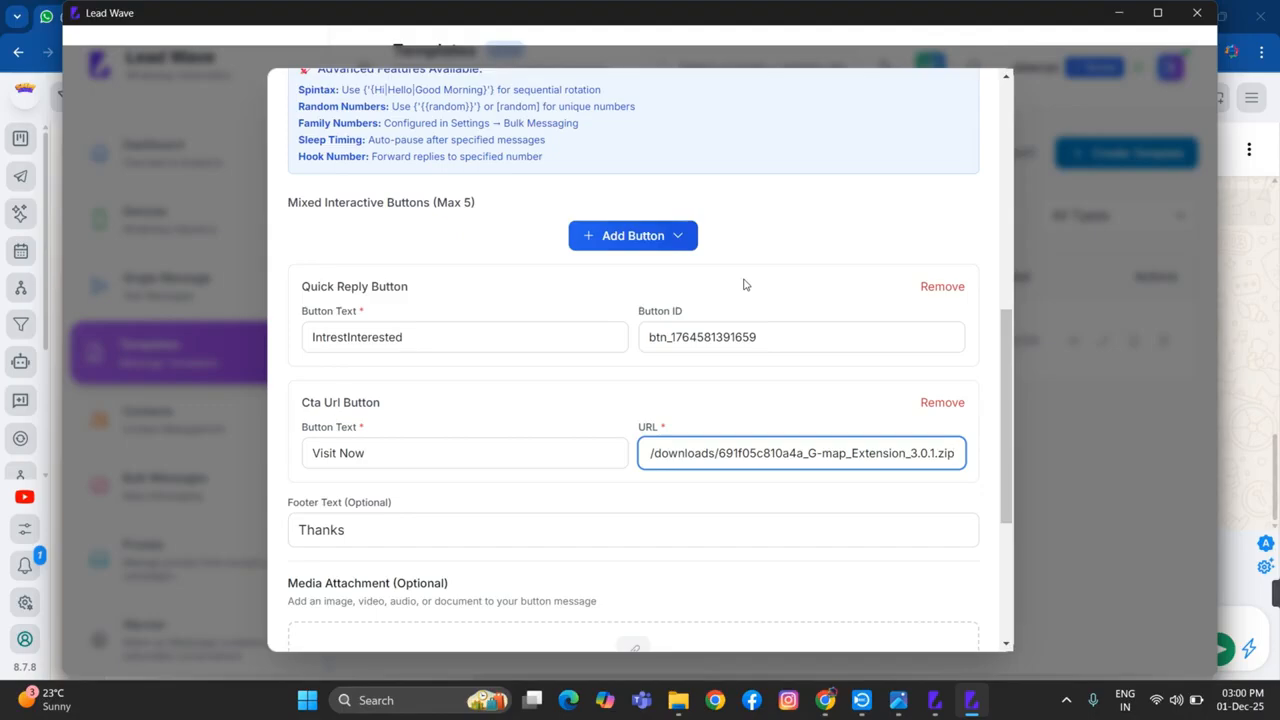
{"action": "key", "text": "BackSpace"}
{"action": "key", "text": "BackSpace"}
{"action": "key", "text": "BackSpace"}
{"action": "key", "text": "BackSpace"}
{"action": "key", "text": "BackSpace"}
{"action": "key", "text": "BackSpace"}
{"action": "key", "text": "BackSpace"}
{"action": "key", "text": "BackSpace"}
{"action": "key", "text": "BackSpace"}
{"action": "key", "text": "BackSpace"}
{"action": "key", "text": "BackSpace"}
{"action": "key", "text": "BackSpace"}
{"action": "key", "text": "BackSpace"}
{"action": "key", "text": "BackSpace"}
{"action": "key", "text": "BackSpace"}
{"action": "key", "text": "BackSpace"}
{"action": "key", "text": "BackSpace"}
{"action": "key", "text": "BackSpace"}
{"action": "key", "text": "BackSpace"}
{"action": "key", "text": "BackSpace"}
{"action": "key", "text": "BackSpace"}
{"action": "key", "text": "BackSpace"}
{"action": "key", "text": "BackSpace"}
{"action": "key", "text": "BackSpace"}
{"action": "key", "text": "BackSpace"}
{"action": "key", "text": "BackSpace"}
{"action": "key", "text": "BackSpace"}
{"action": "key", "text": "BackSpace"}
{"action": "key", "text": "BackSpace"}
{"action": "key", "text": "BackSpace"}
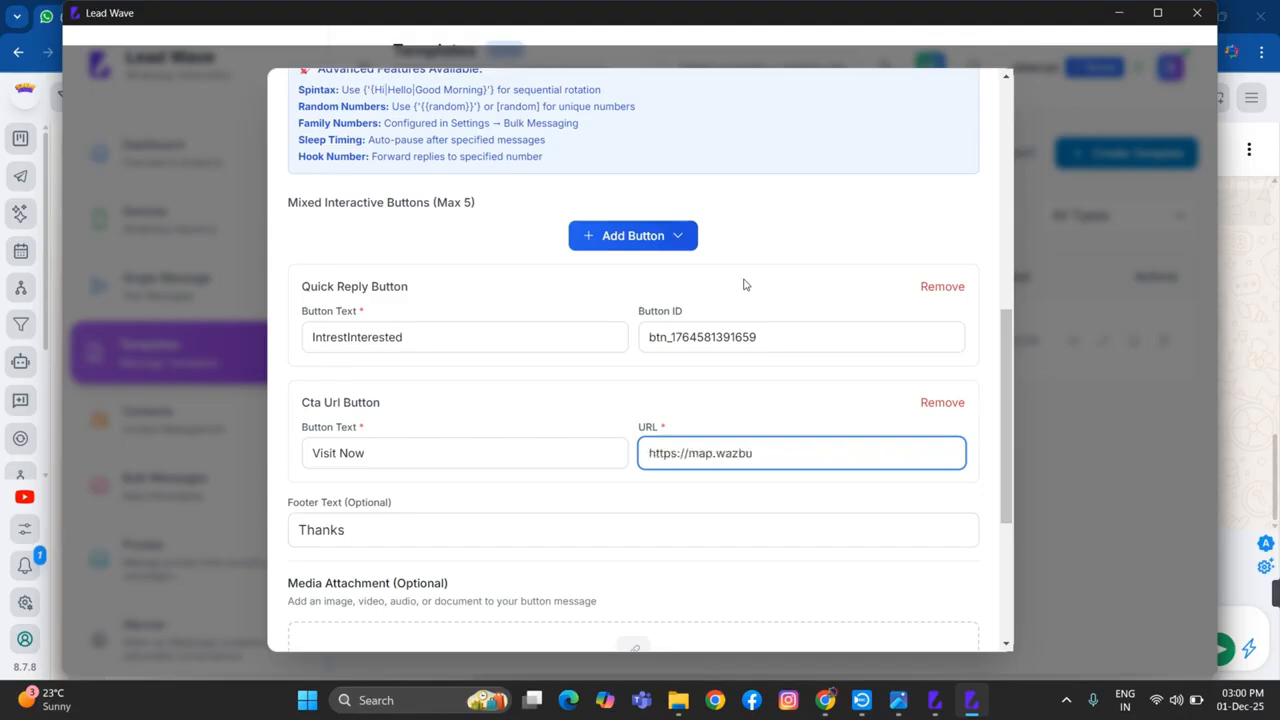
{"action": "type", "text": "k.im"}
{"action": "key", "text": "BackSpace"}
{"action": "type", "text": "n"}
{"action": "left_click", "coordinate": [628, 247]}
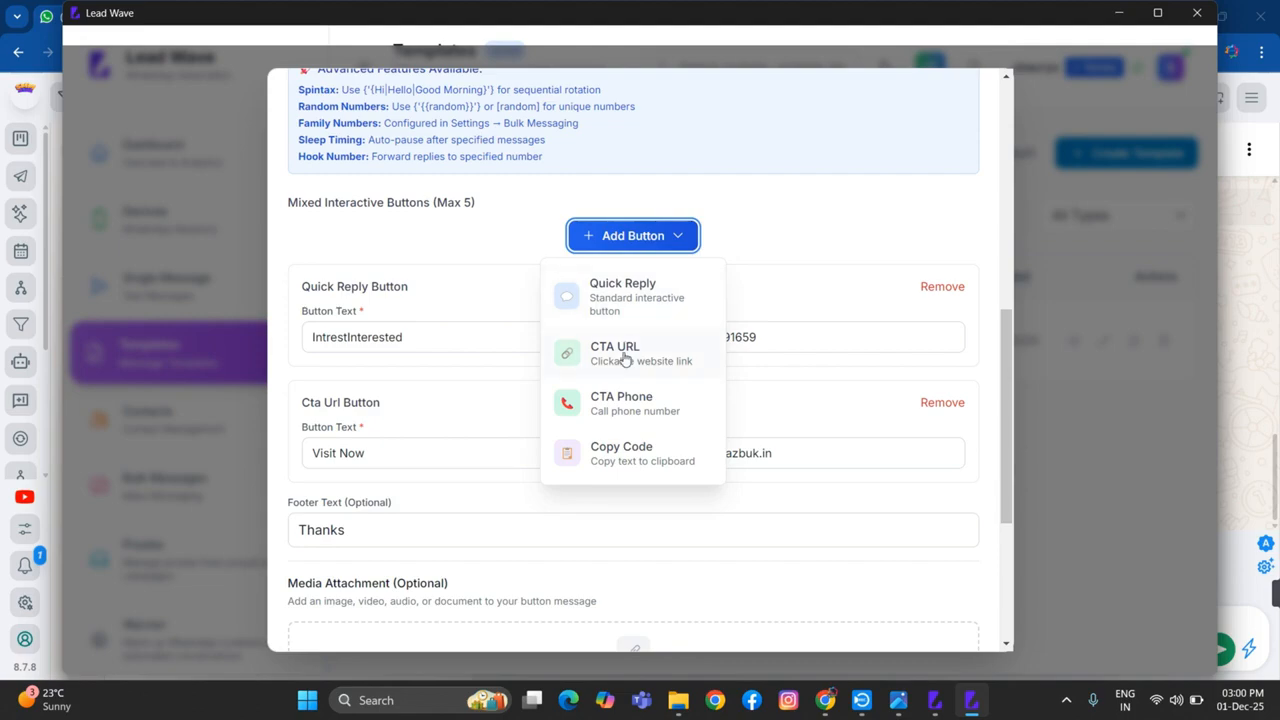
{"action": "left_click", "coordinate": [620, 362]}
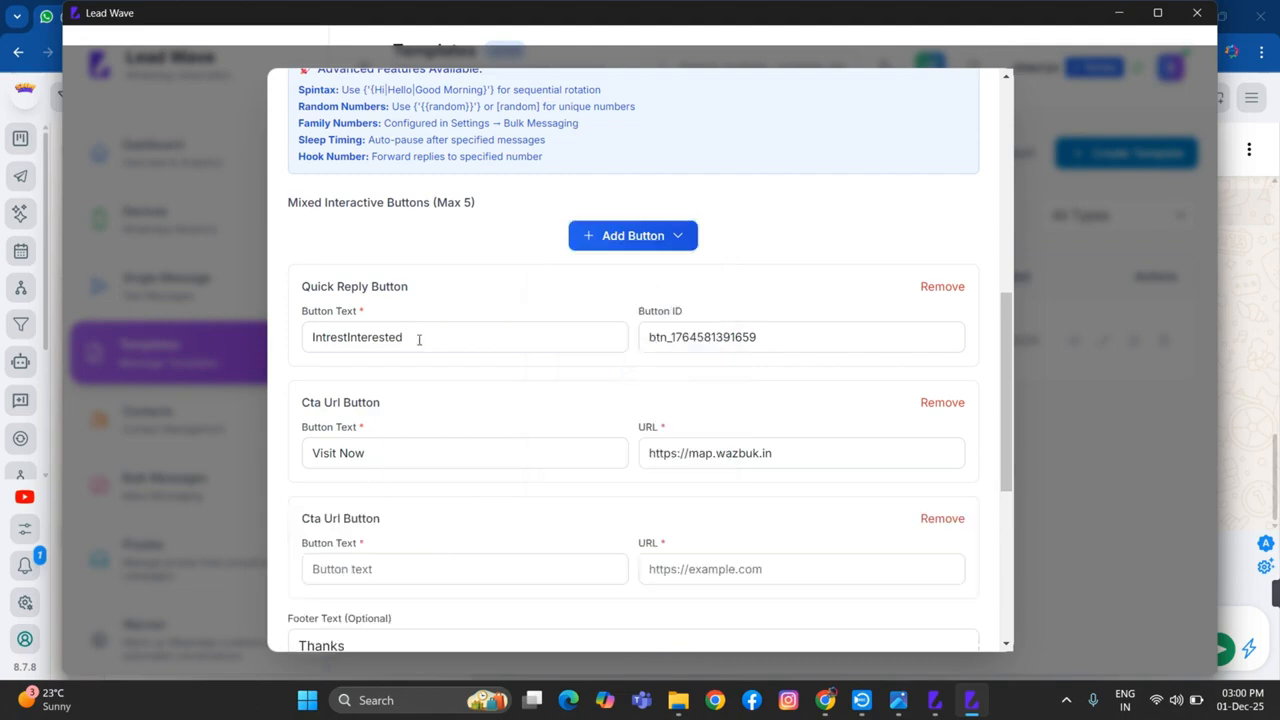
{"action": "scroll", "coordinate": [448, 501], "scroll_direction": "down", "scroll_amount": 1}
{"action": "left_click", "coordinate": [404, 443]}
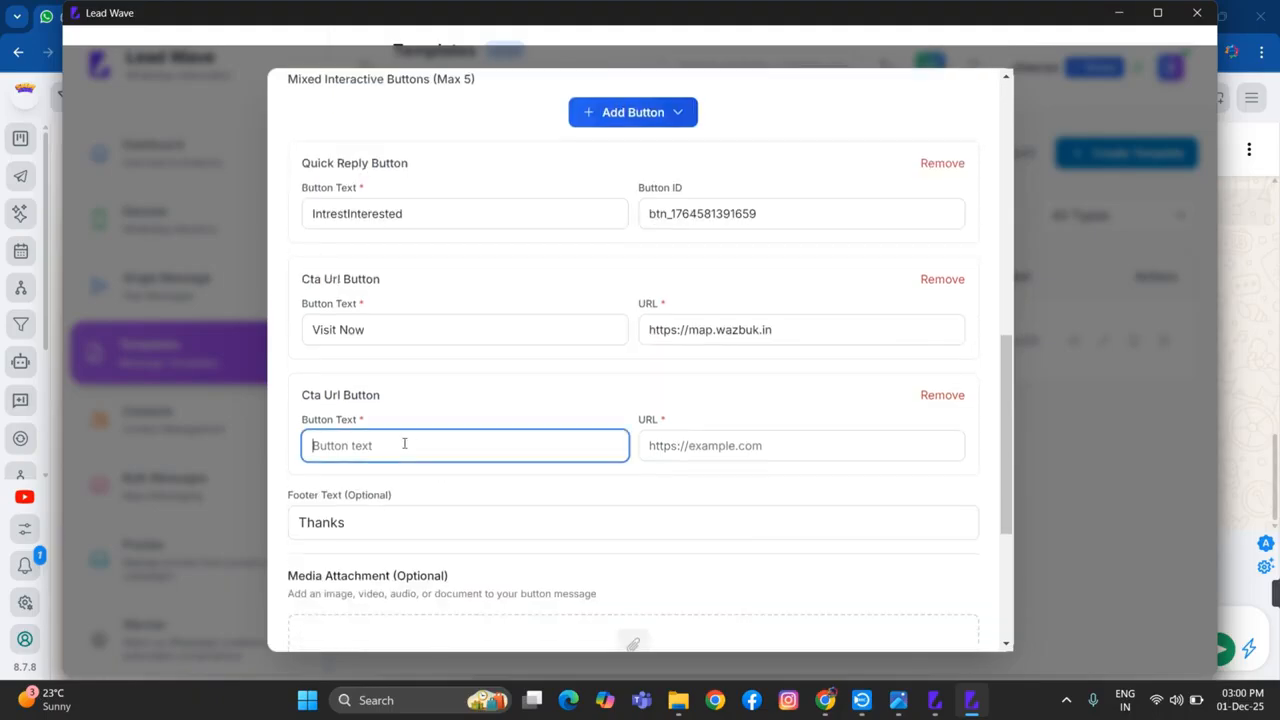
{"action": "type", "text": "Downl"}
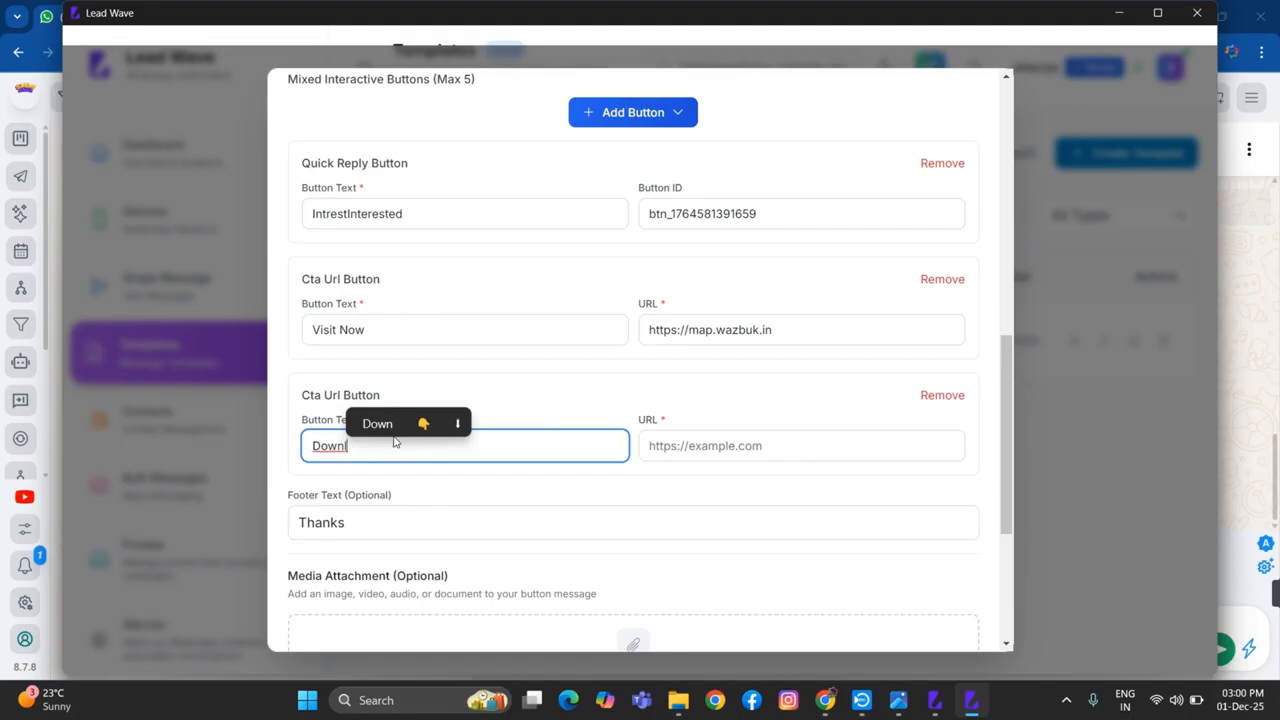
{"action": "key", "text": "BackSpace"}
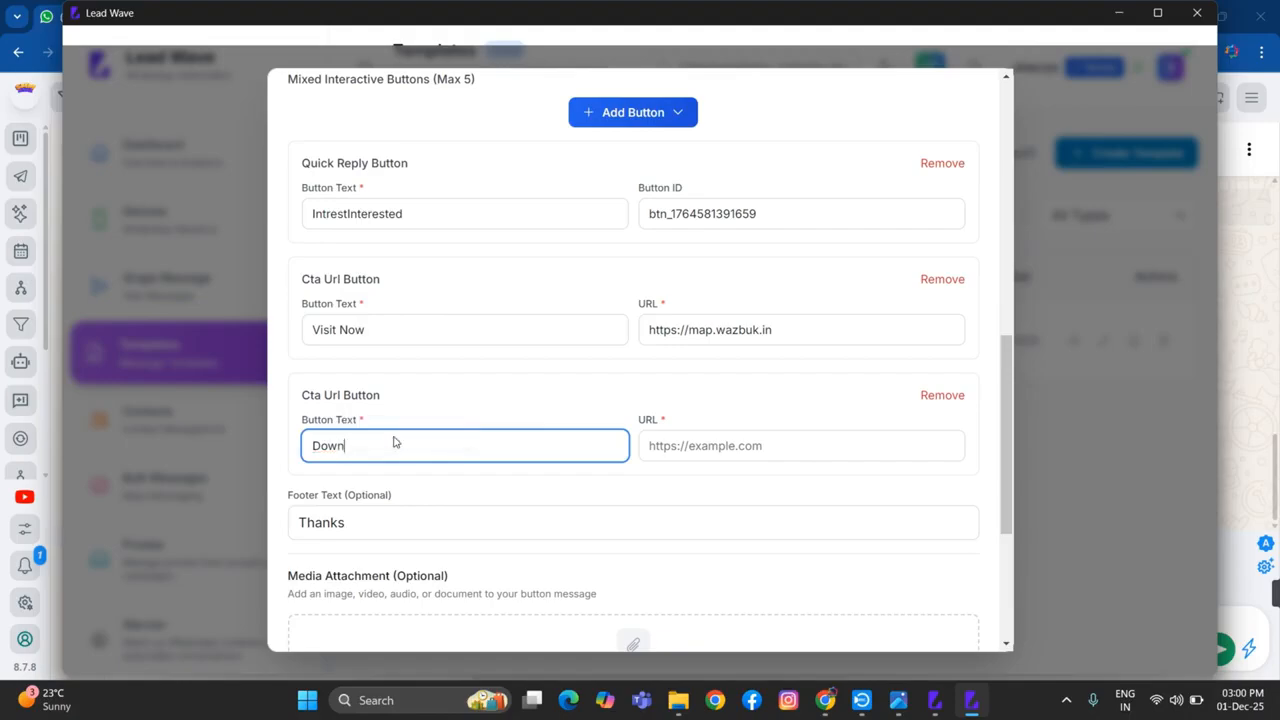
{"action": "type", "text": "load Now"}
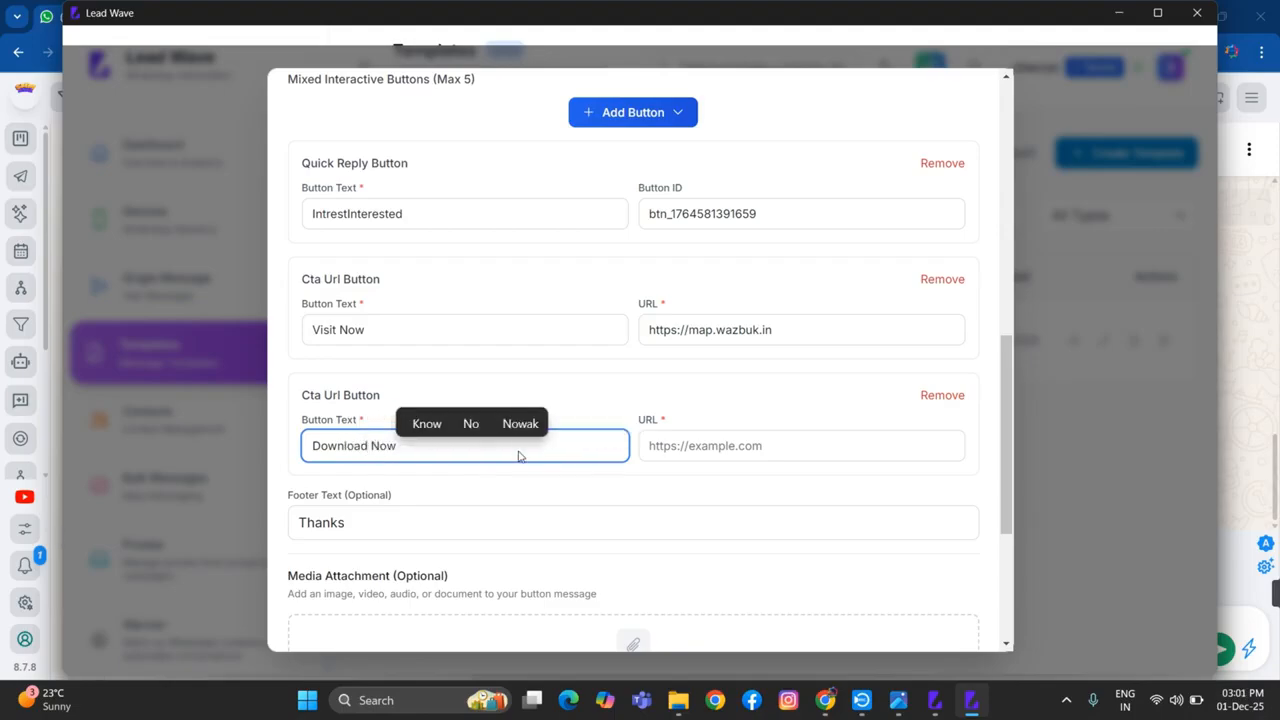
{"action": "left_click", "coordinate": [652, 446]}
{"action": "key", "text": "ctrl+v"}
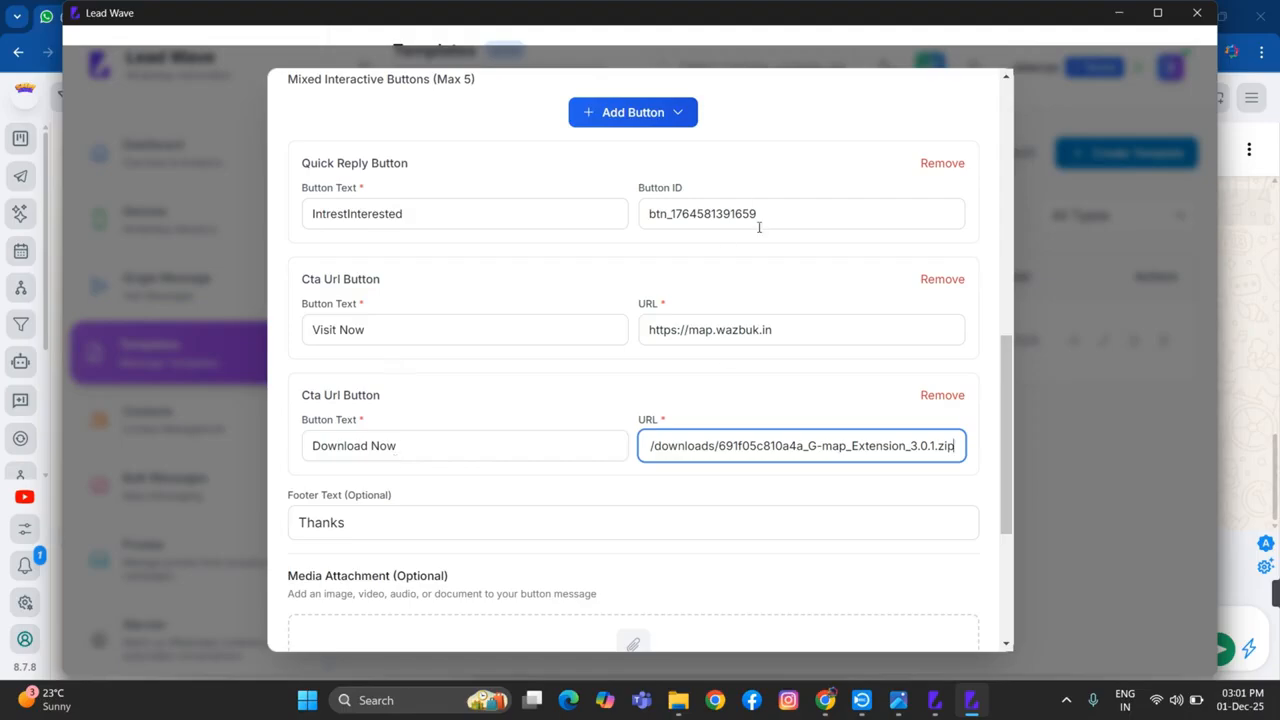
Add a CTA Phone button to the template with the button text "Call Now"
{"action": "scroll", "coordinate": [716, 218], "scroll_direction": "up", "scroll_amount": 1}
{"action": "left_click", "coordinate": [648, 162]}
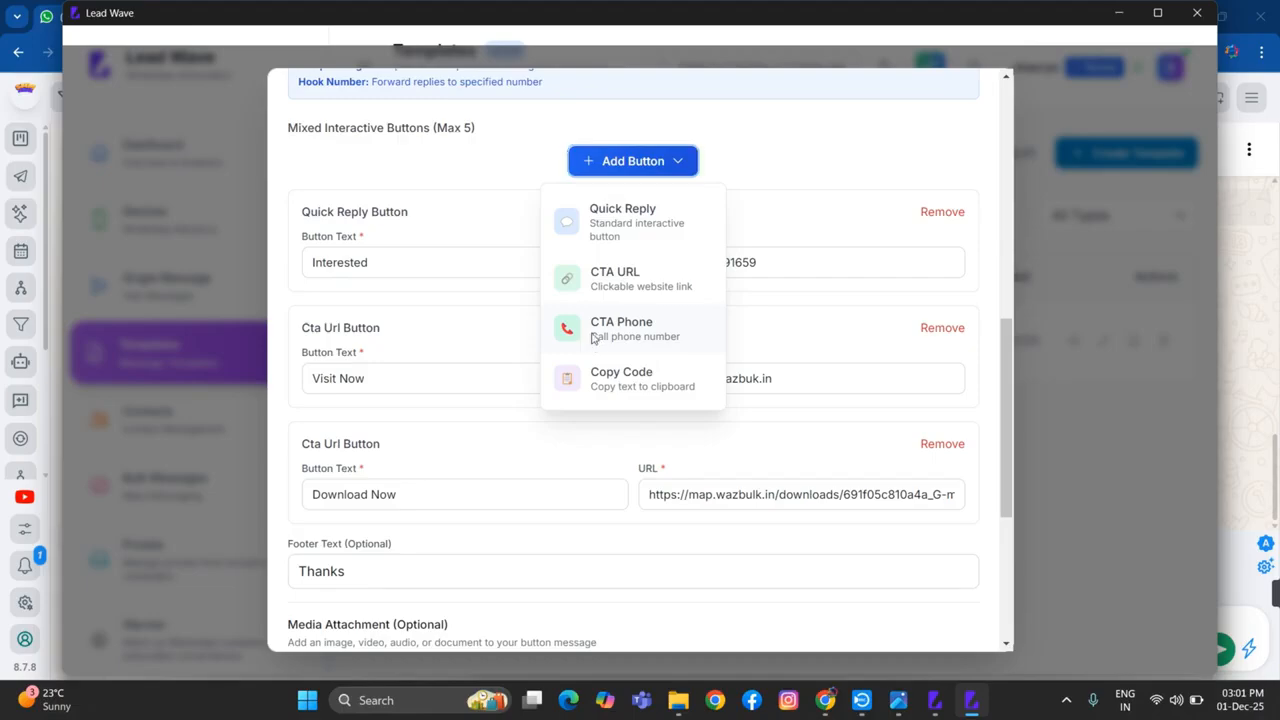
{"action": "left_click", "coordinate": [594, 340]}
{"action": "scroll", "coordinate": [400, 560], "scroll_direction": "down", "scroll_amount": 2}
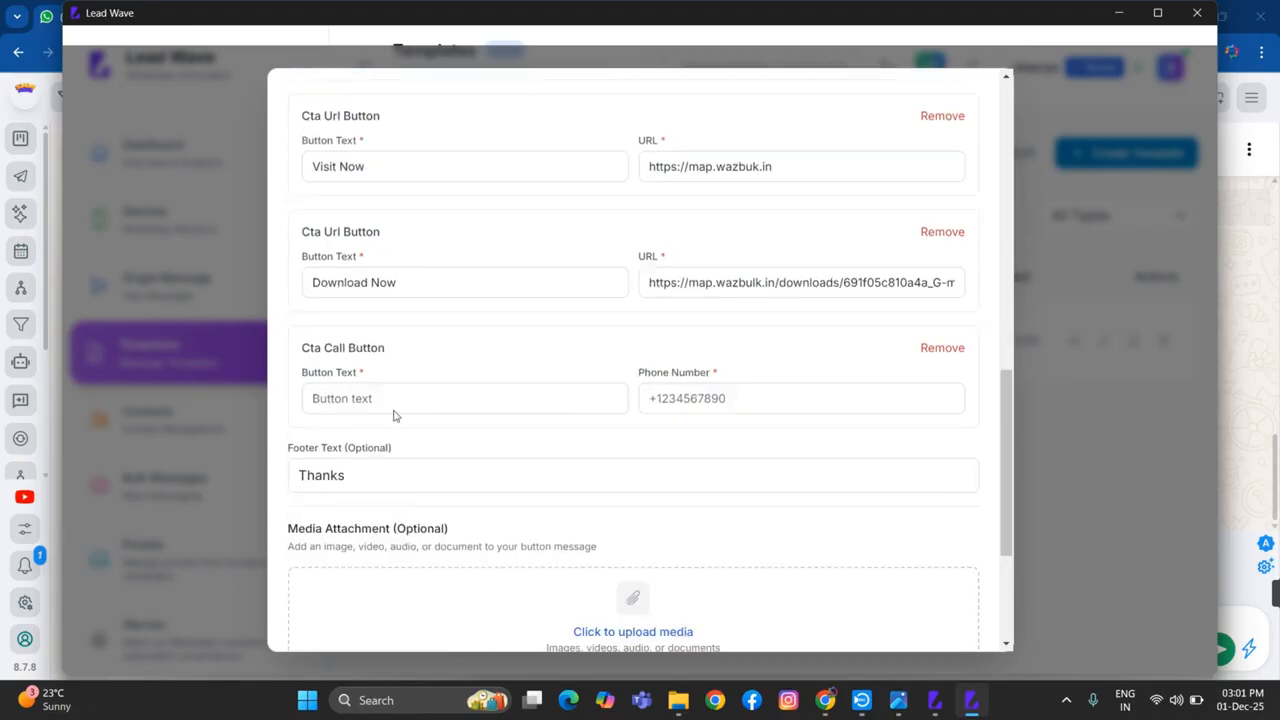
{"action": "left_click", "coordinate": [395, 398]}
{"action": "type", "text": "C"}
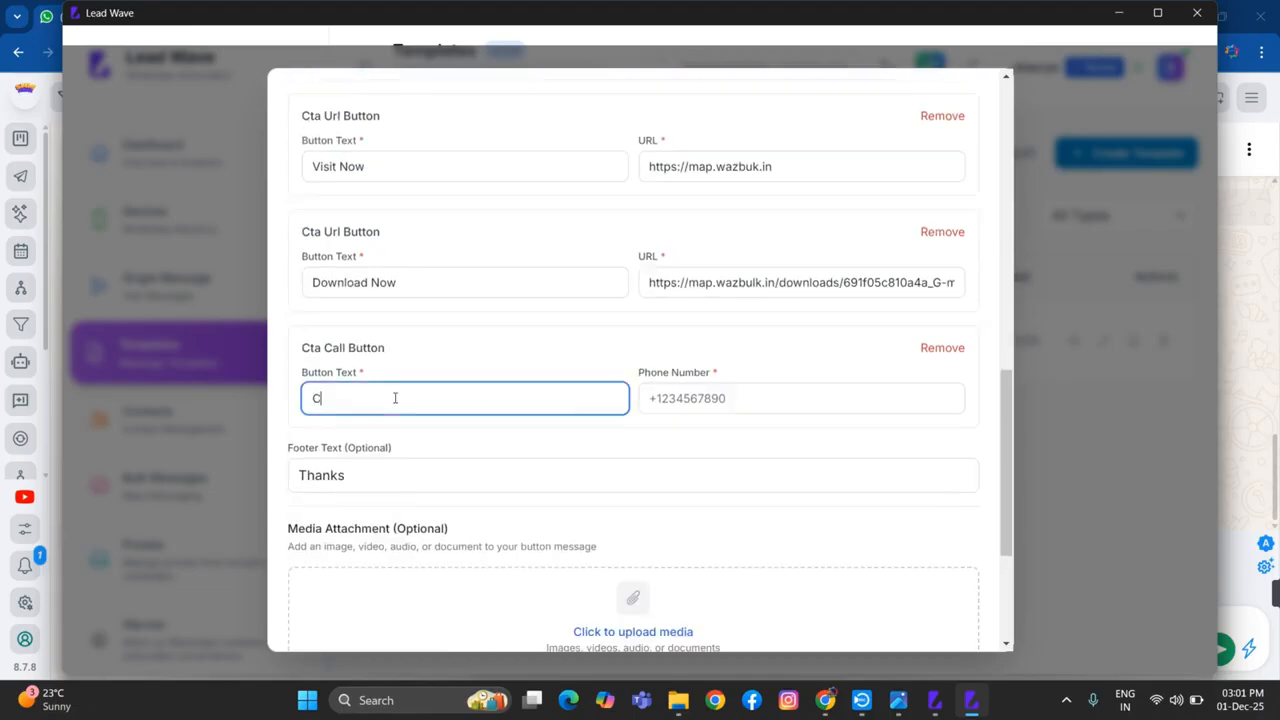
{"action": "type", "text": "all NOW"}
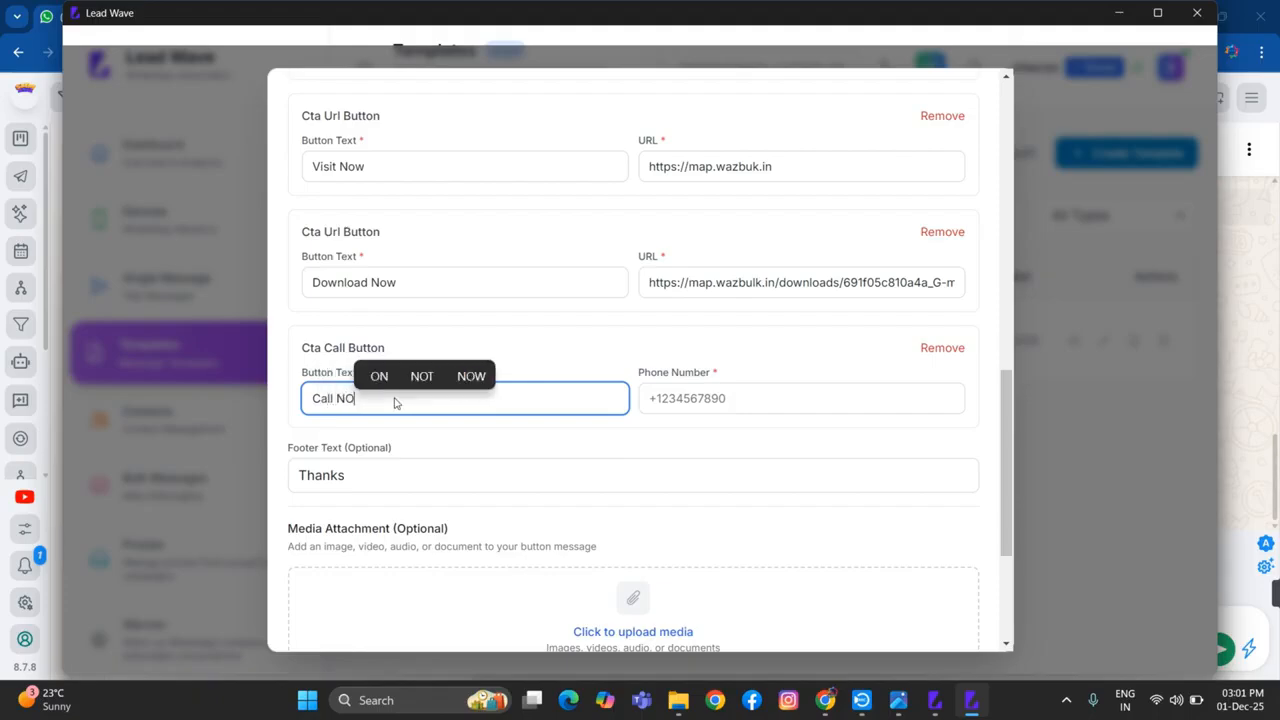
{"action": "key", "text": "BackSpace"}
{"action": "key", "text": "BackSpace"}
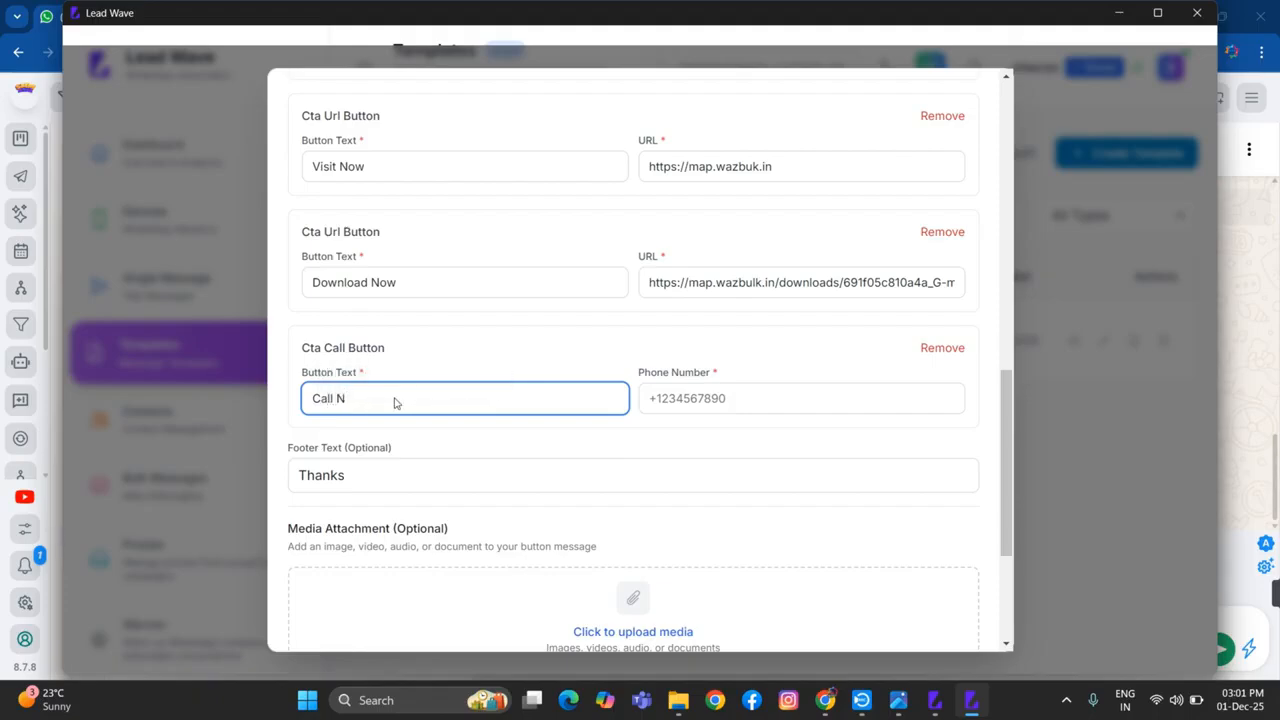
{"action": "type", "text": "ow"}
Enter the business contact's phone number with the +91 country code for the "Call Now" button
{"action": "left_click", "coordinate": [688, 400]}
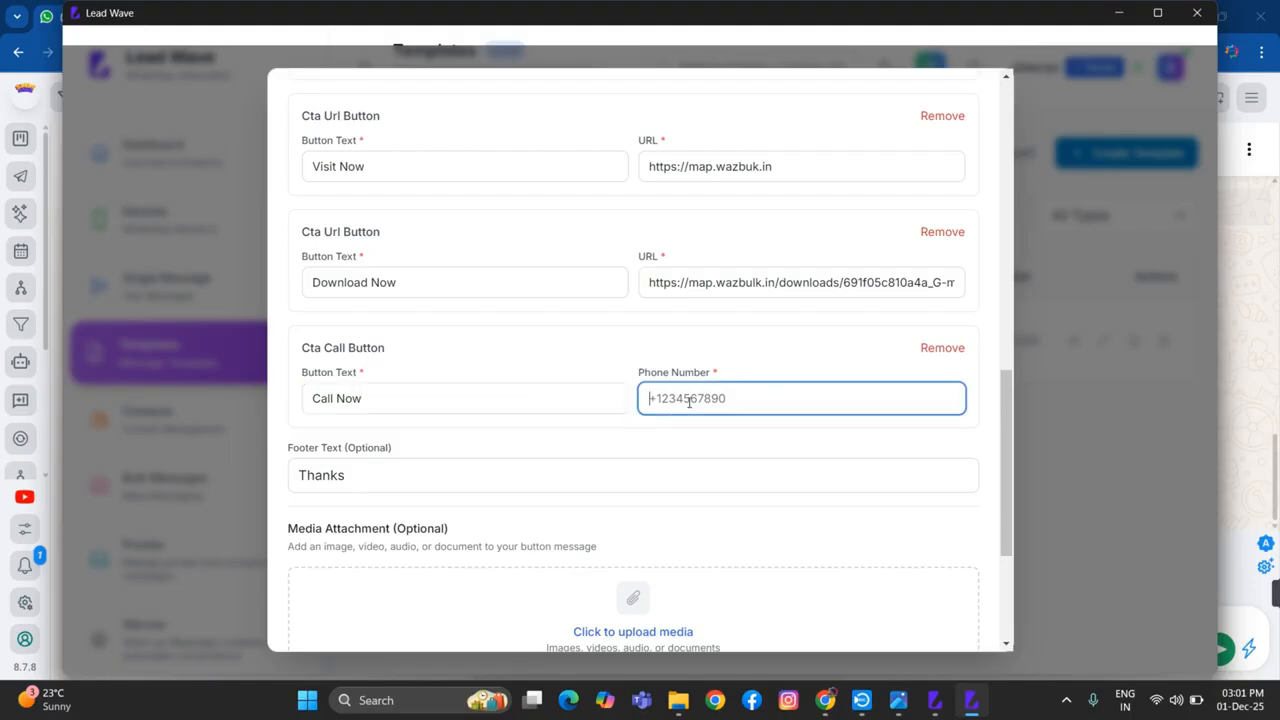
{"action": "type", "text": "_"}
{"action": "key", "text": "BackSpace"}
Add a Copy Code button with the button text "Copy Coupon", using the suggested word to complete it
{"action": "scroll", "coordinate": [749, 351], "scroll_direction": "up", "scroll_amount": 3}
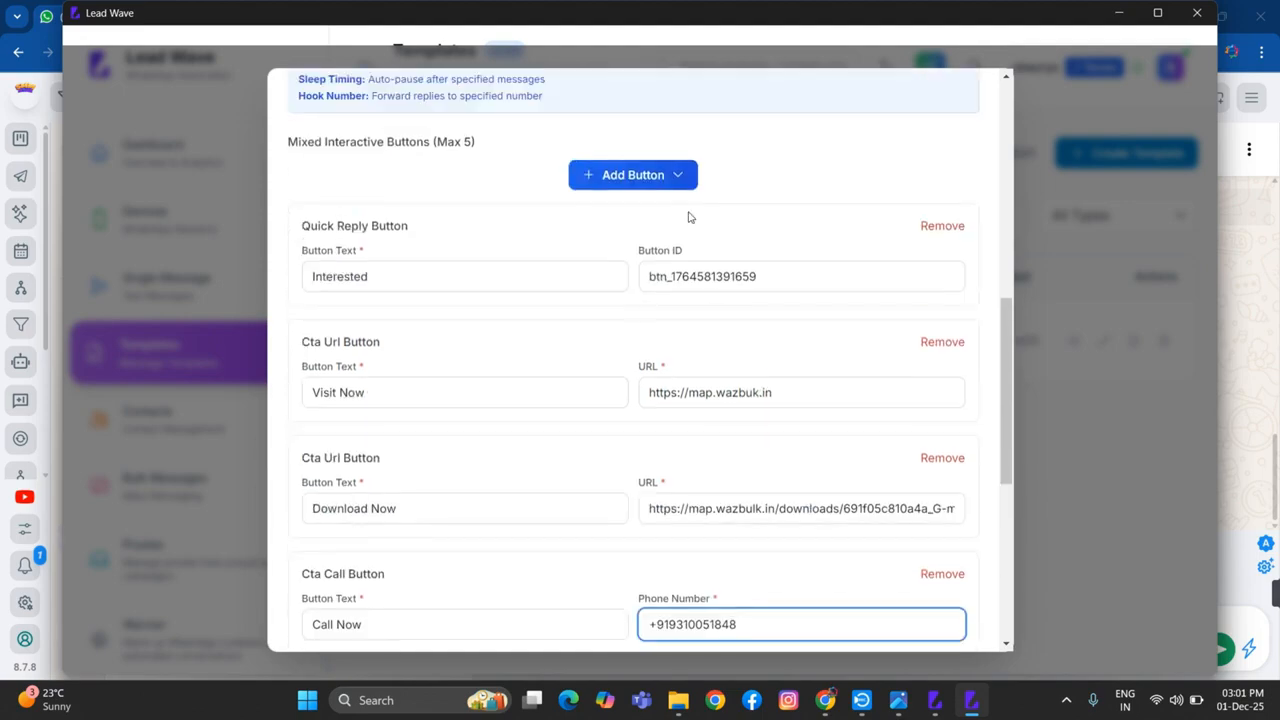
{"action": "left_click", "coordinate": [665, 180]}
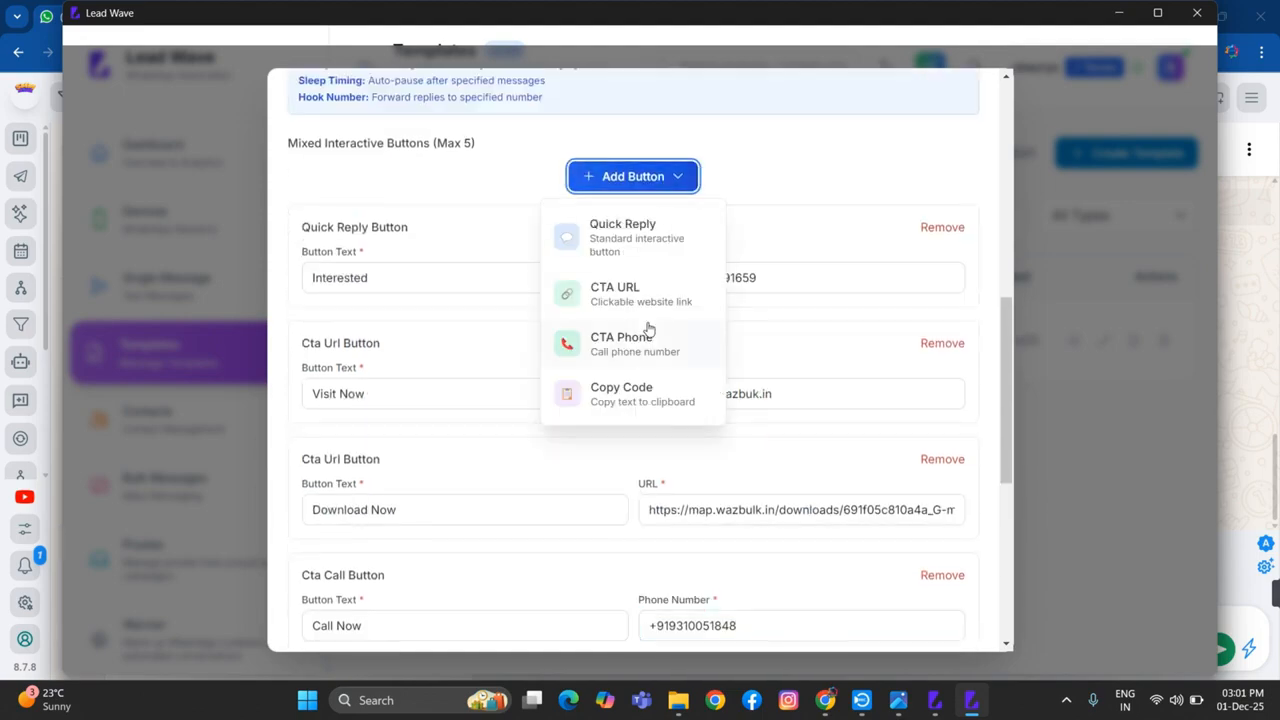
{"action": "left_click", "coordinate": [624, 400]}
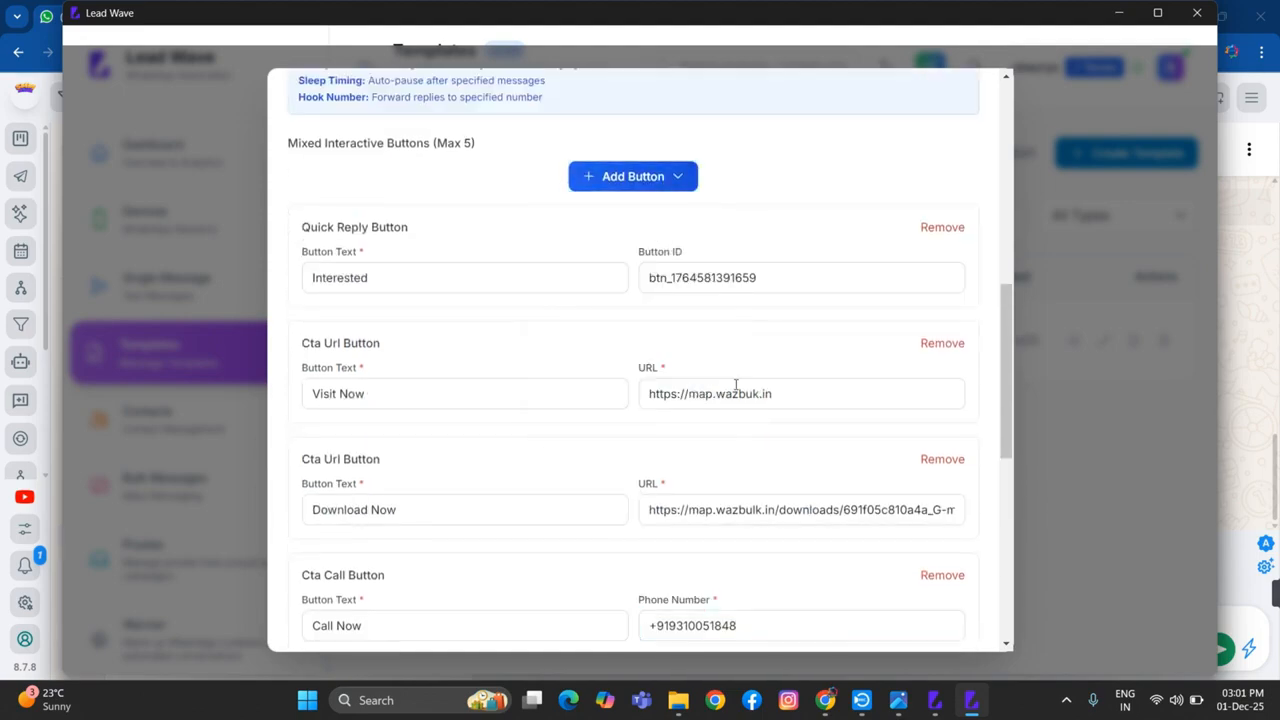
{"action": "scroll", "coordinate": [736, 385], "scroll_direction": "down", "scroll_amount": 4}
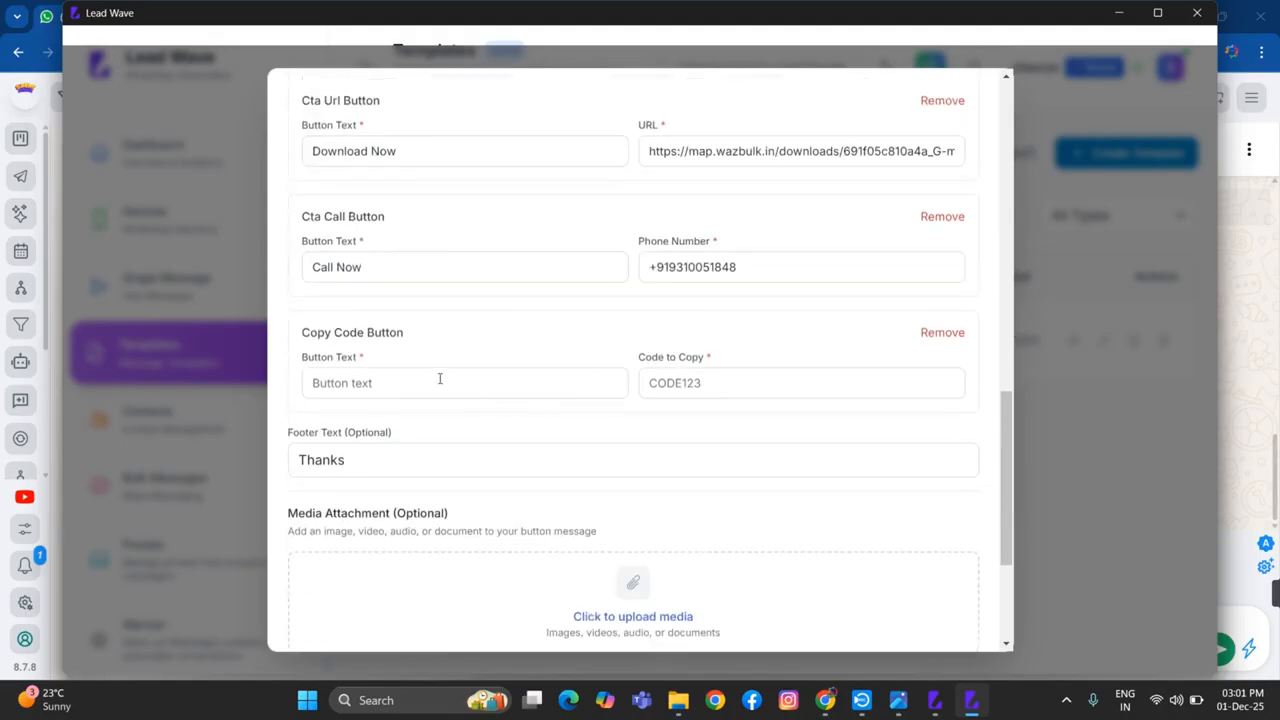
{"action": "left_click", "coordinate": [439, 379]}
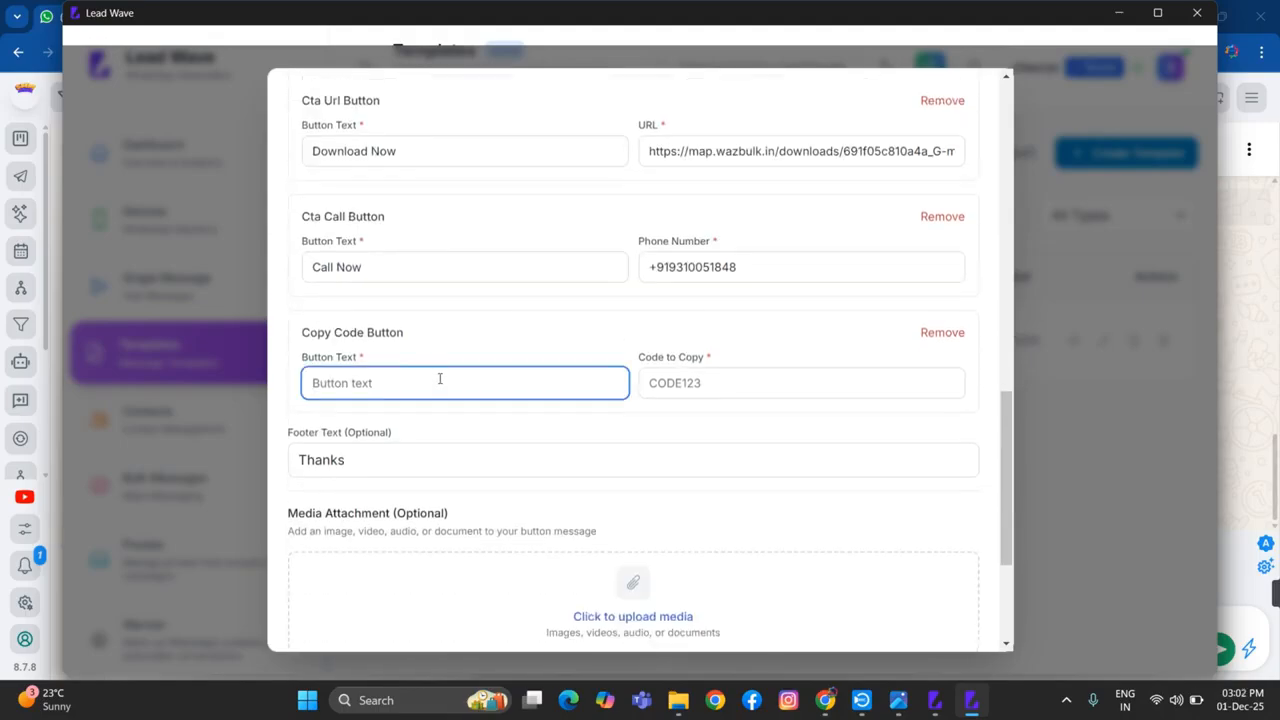
{"action": "type", "text": "Copy "}
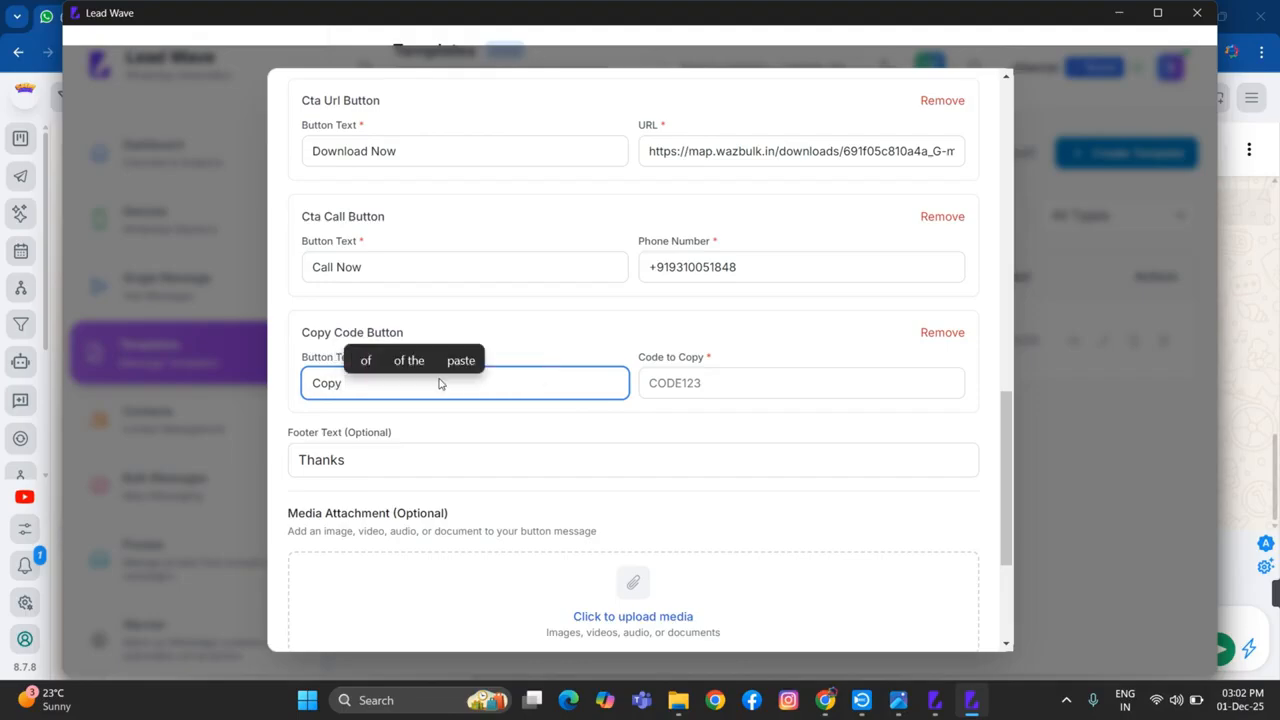
{"action": "type", "text": "Copu"}
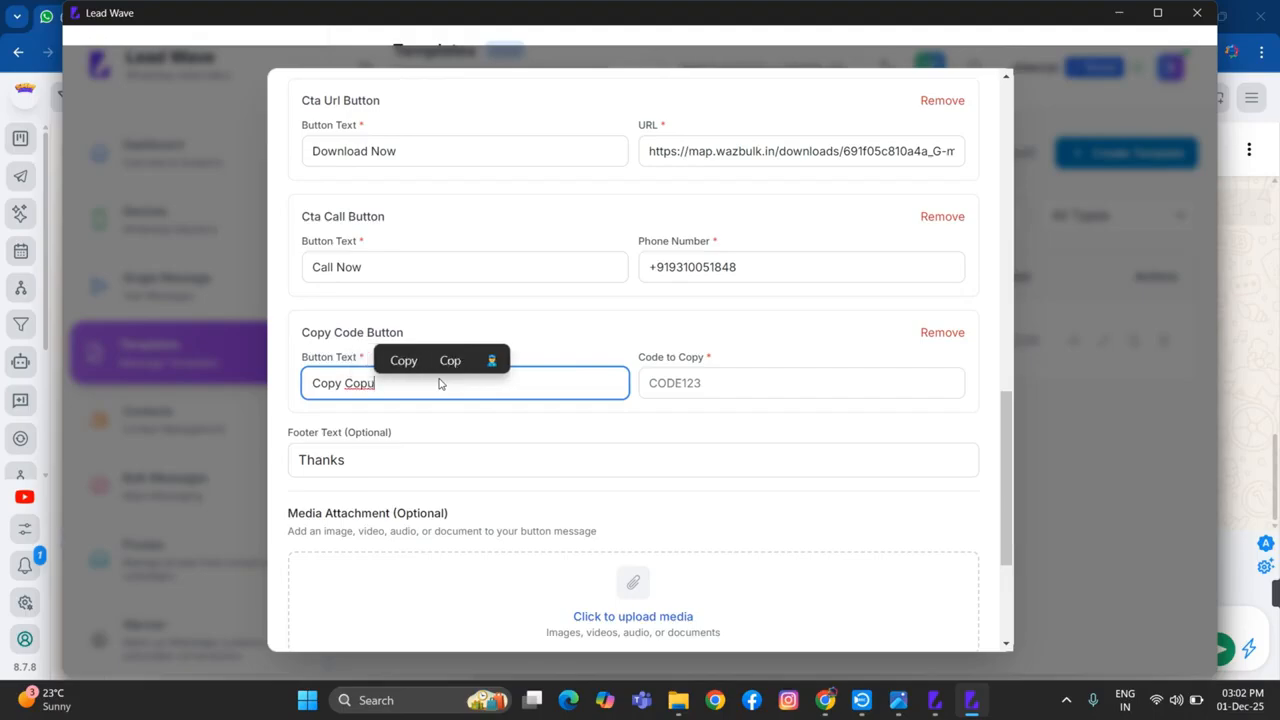
{"action": "type", "text": "n"}
{"action": "left_click", "coordinate": [415, 363]}
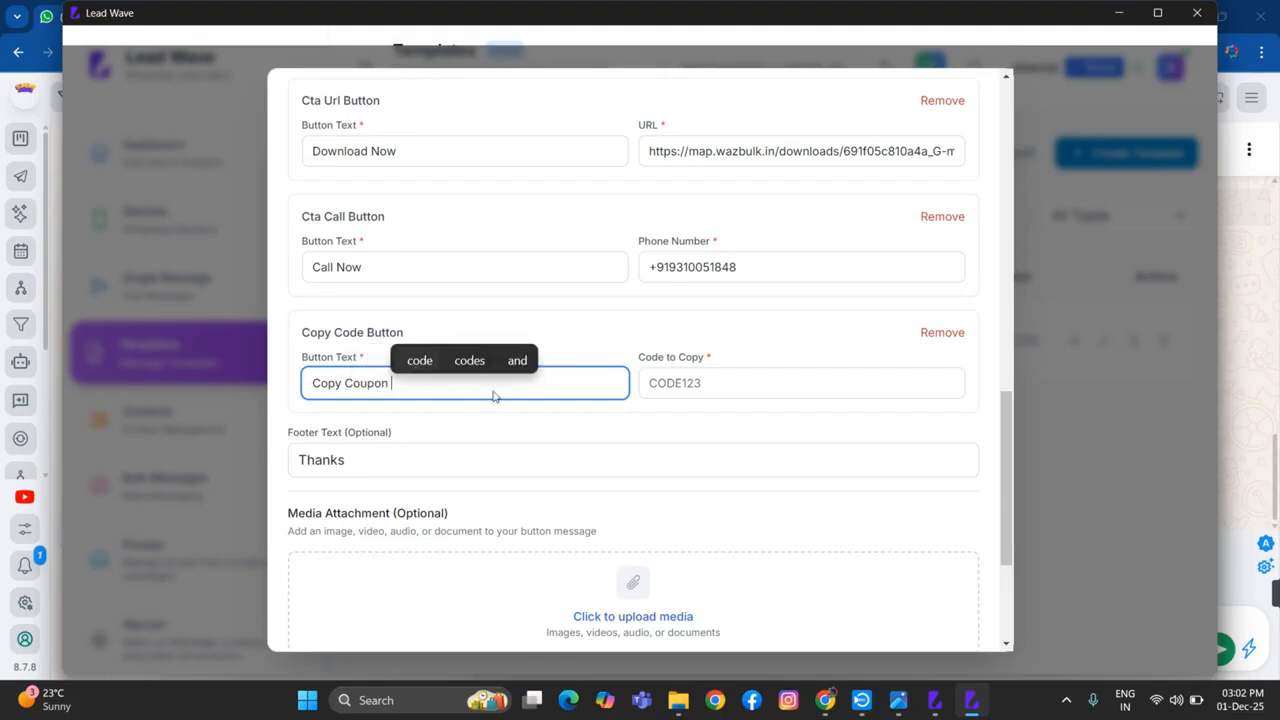
Set the "Copy Coupon" button's code to copy to ONBVN10OFF
{"action": "left_click", "coordinate": [714, 385]}
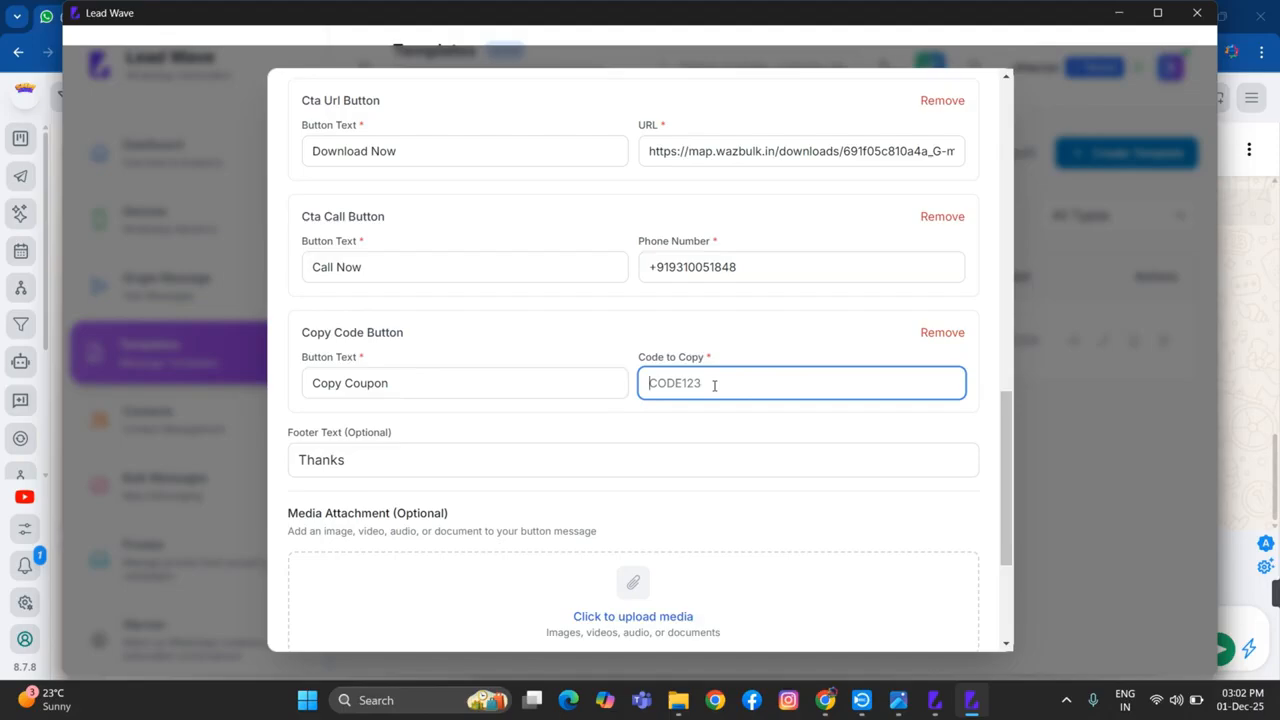
{"action": "type", "text": "ONBVN"}
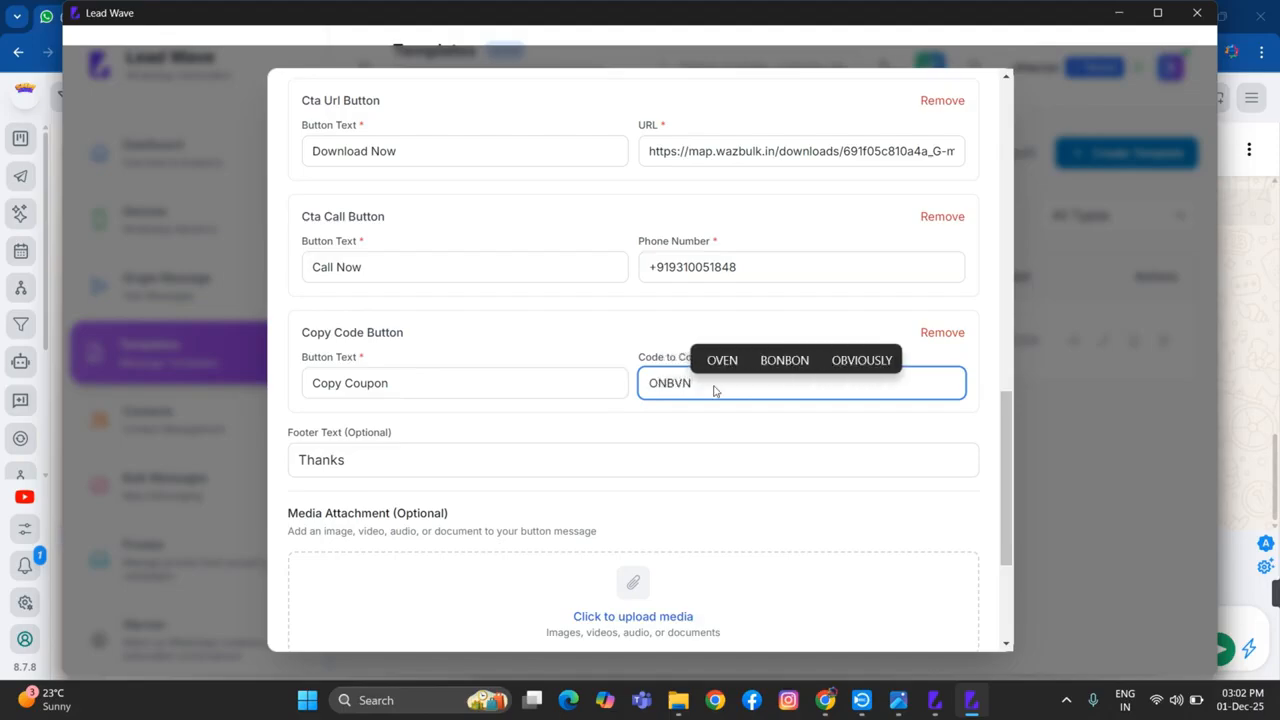
{"action": "type", "text": "10"}
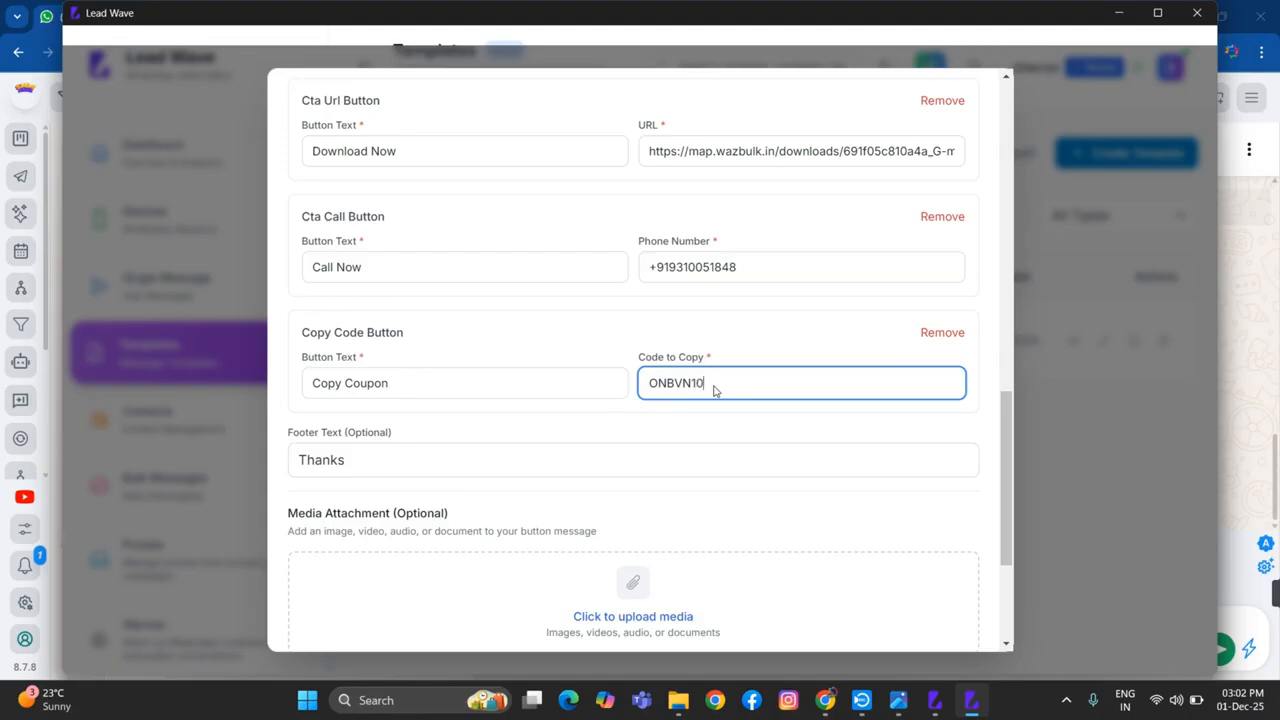
{"action": "type", "text": "OFF"}
Review the completed "adobe" template's message, buttons and media attachment, and create the template
{"action": "scroll", "coordinate": [467, 447], "scroll_direction": "up", "scroll_amount": 5}
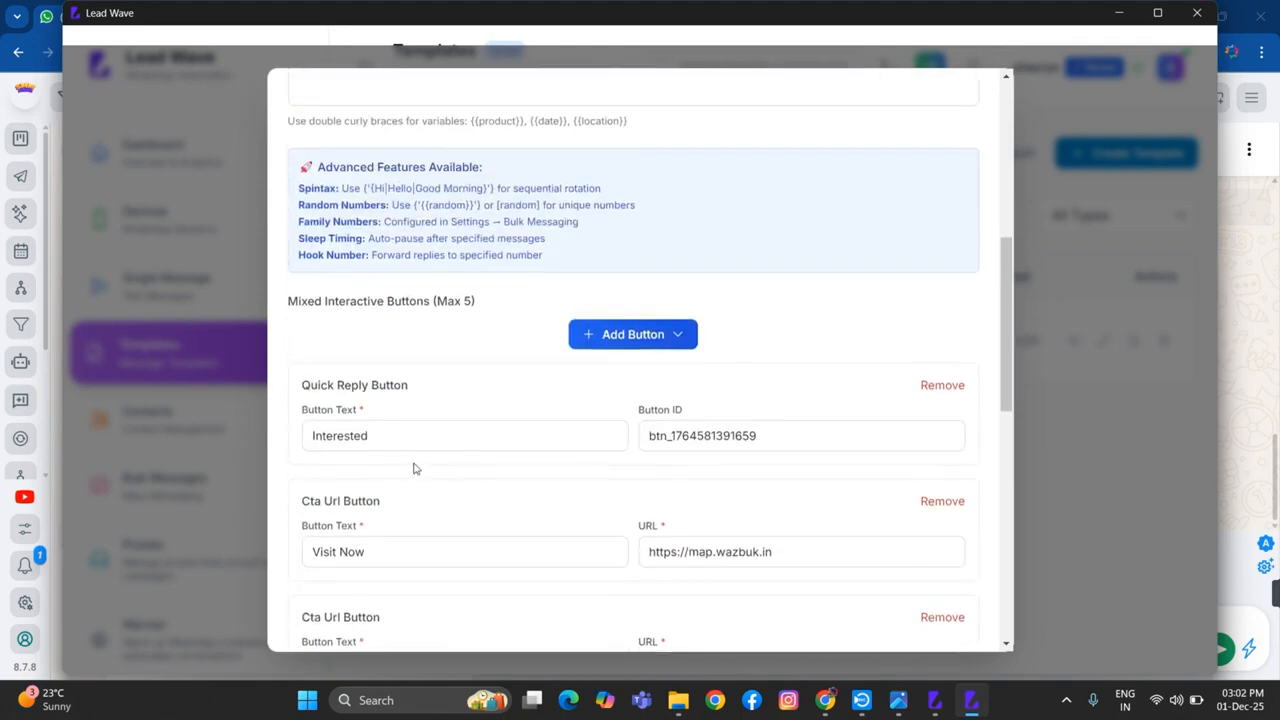
{"action": "scroll", "coordinate": [415, 468], "scroll_direction": "down", "scroll_amount": 9}
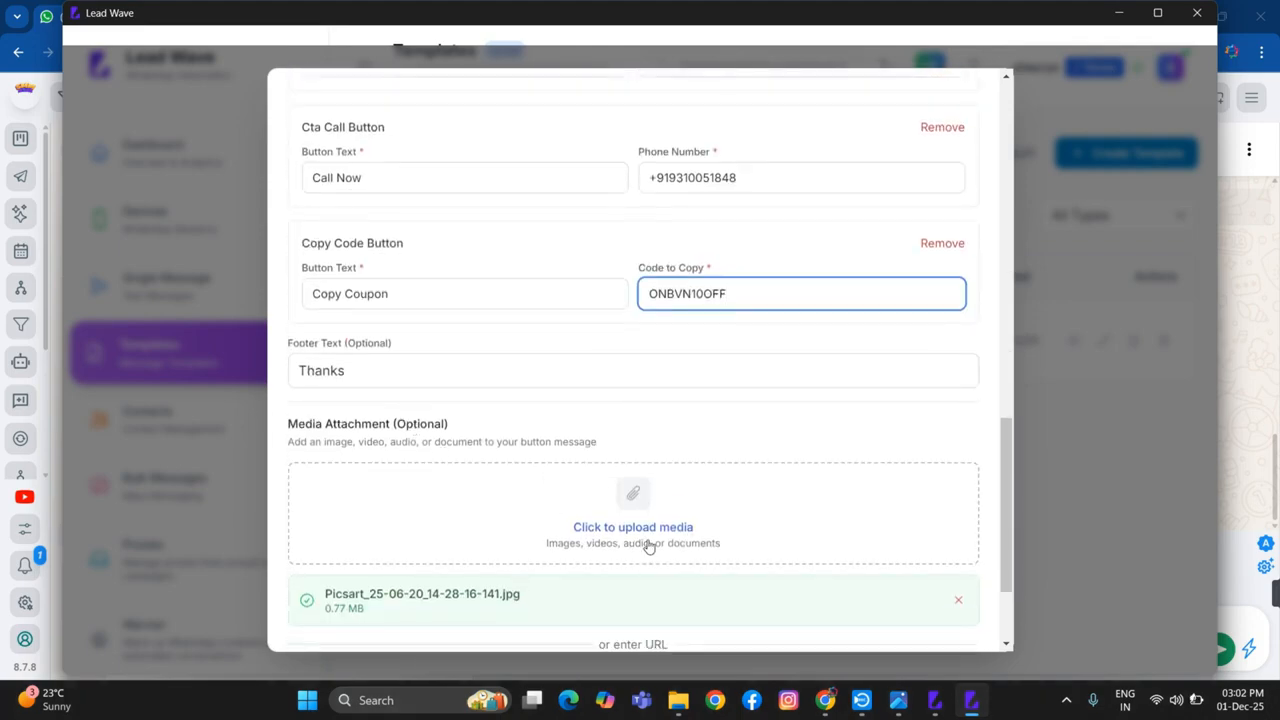
{"action": "scroll", "coordinate": [648, 545], "scroll_direction": "down", "scroll_amount": 3}
{"action": "scroll", "coordinate": [552, 457], "scroll_direction": "up", "scroll_amount": 8}
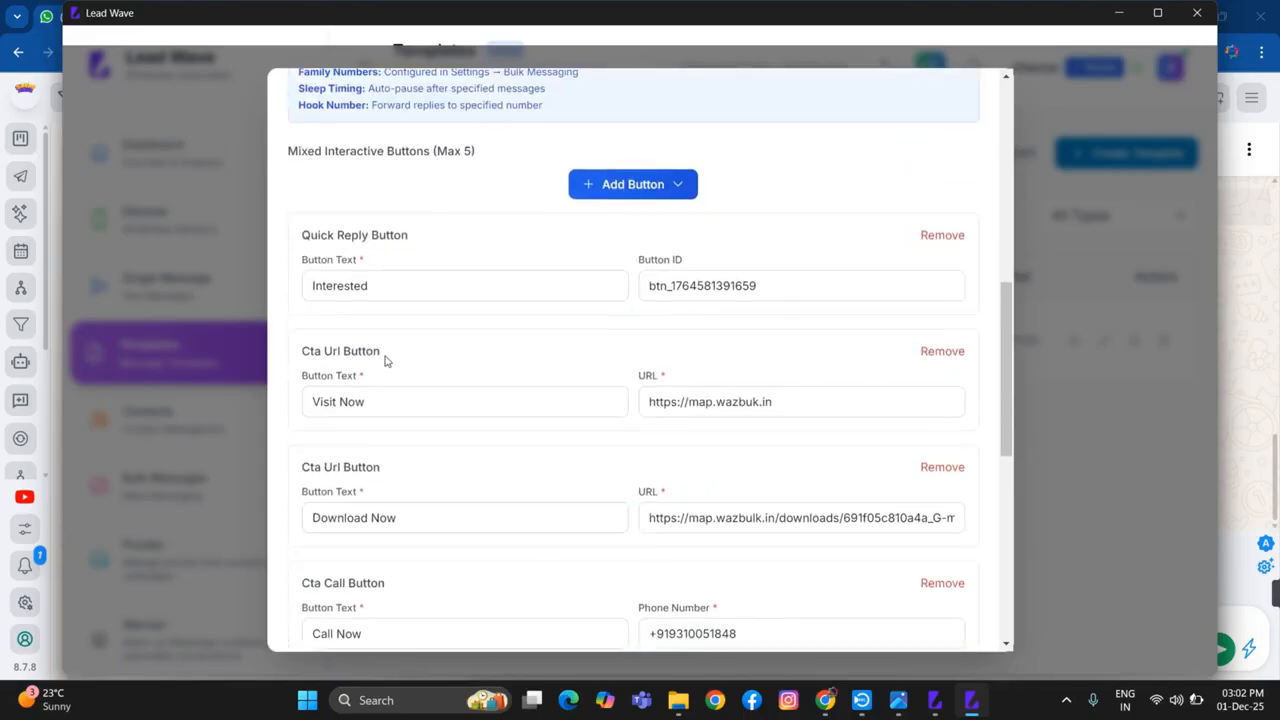
{"action": "scroll", "coordinate": [386, 361], "scroll_direction": "up", "scroll_amount": 4}
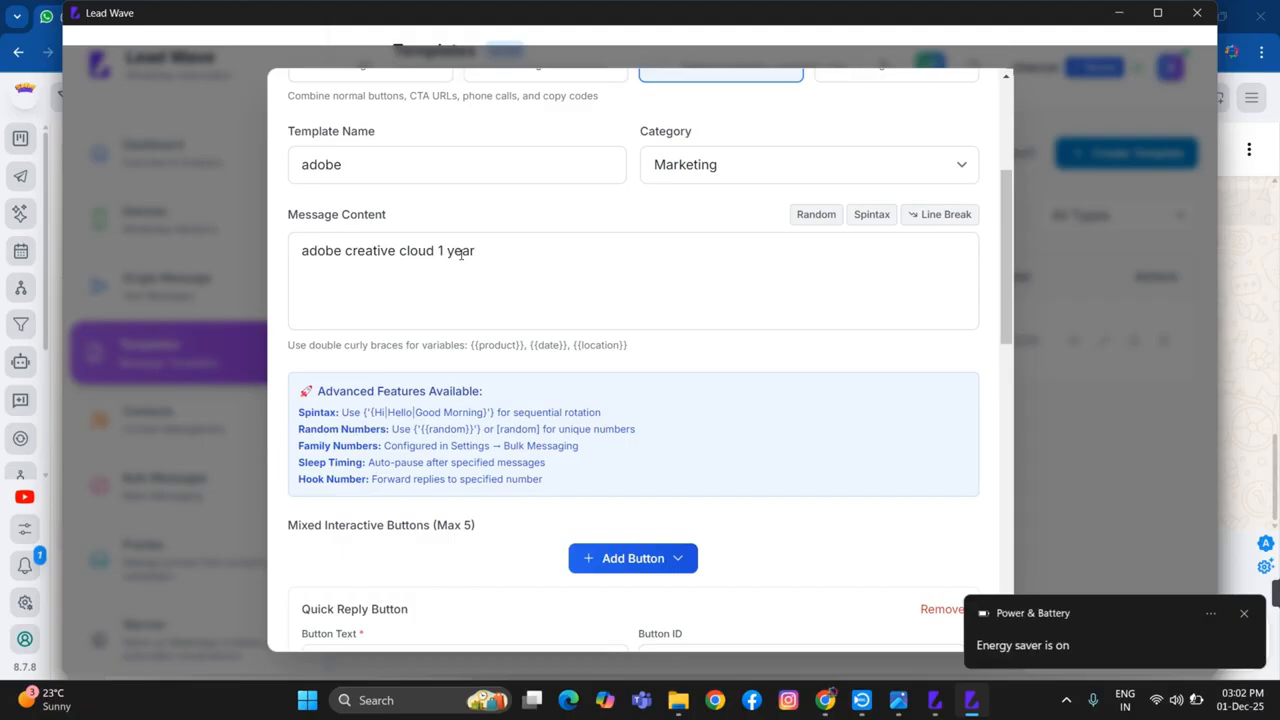
{"action": "scroll", "coordinate": [677, 446], "scroll_direction": "down", "scroll_amount": 15}
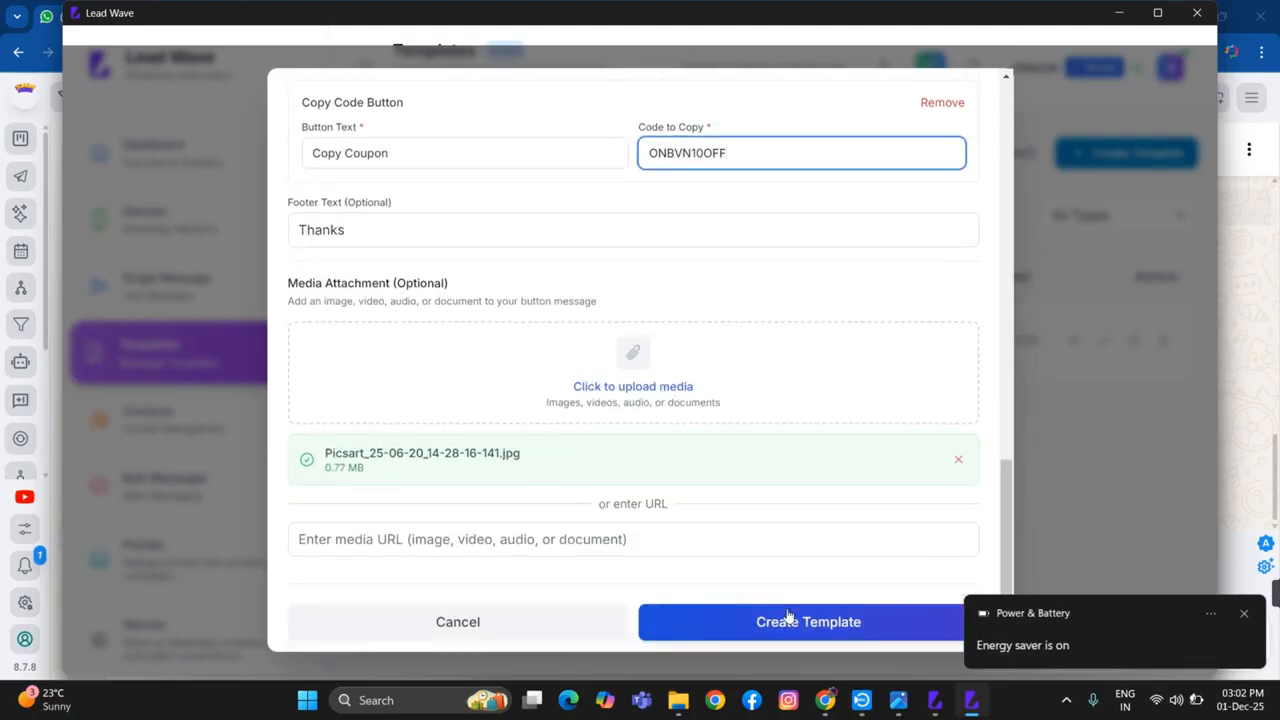
{"action": "scroll", "coordinate": [771, 543], "scroll_direction": "down", "scroll_amount": 1}
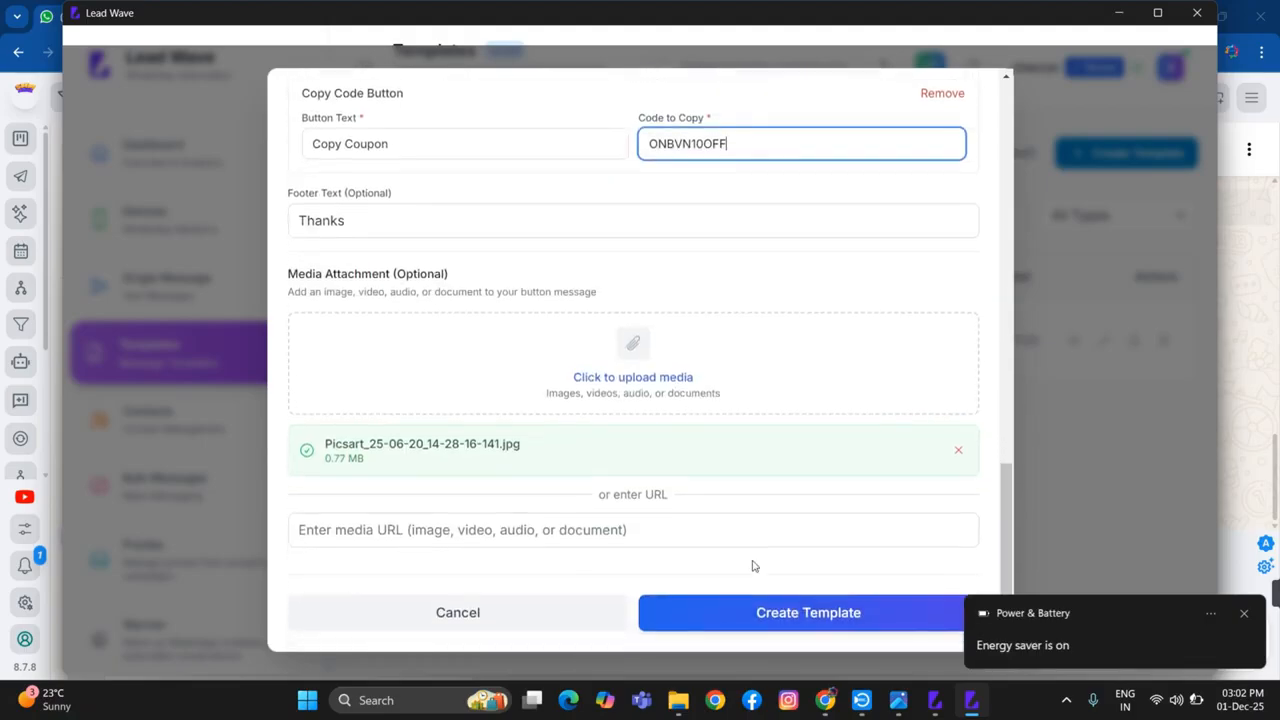
{"action": "left_click", "coordinate": [801, 612]}
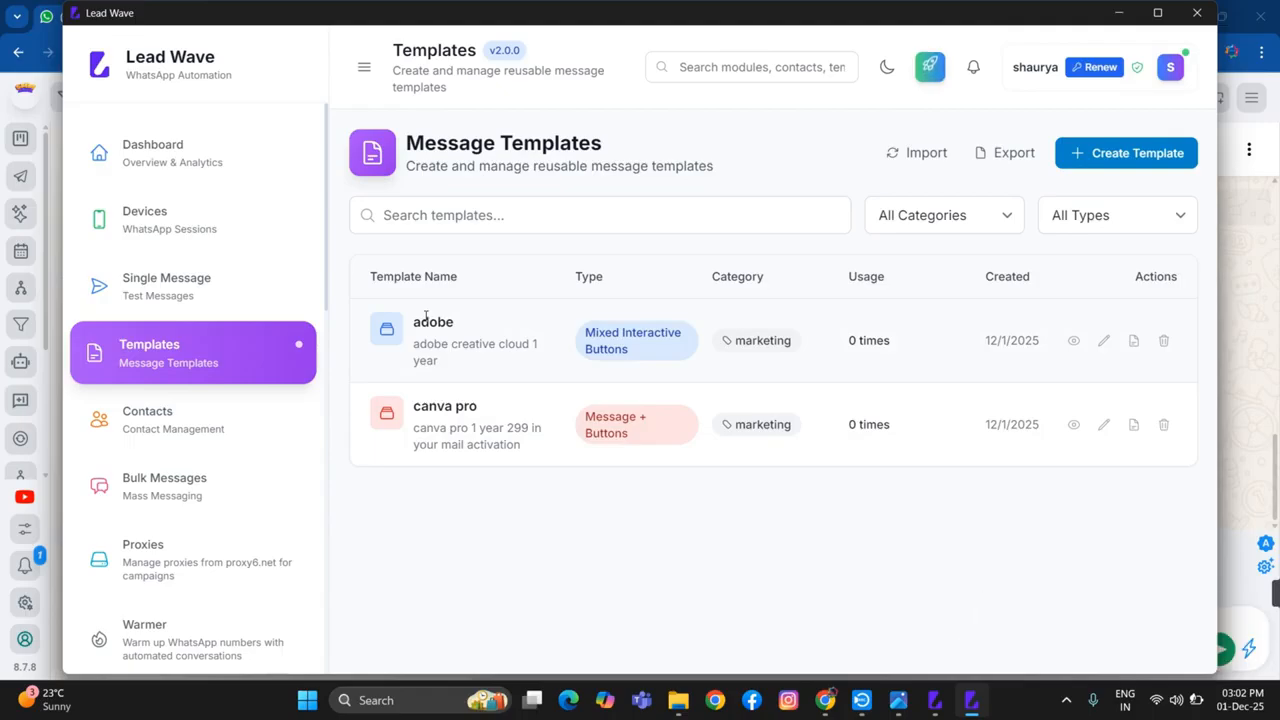
Open the Single Message module and select the connected onbvn technologies device as the sender
{"action": "left_click", "coordinate": [200, 296]}
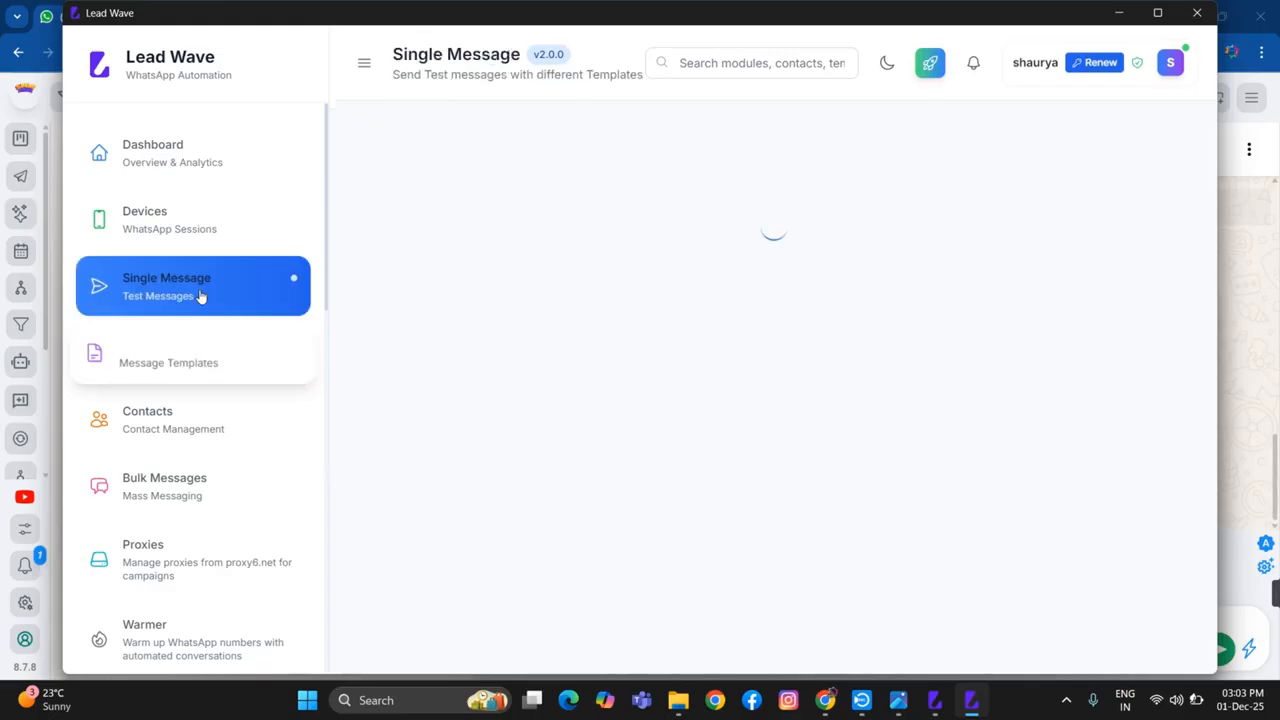
{"action": "left_click", "coordinate": [522, 254]}
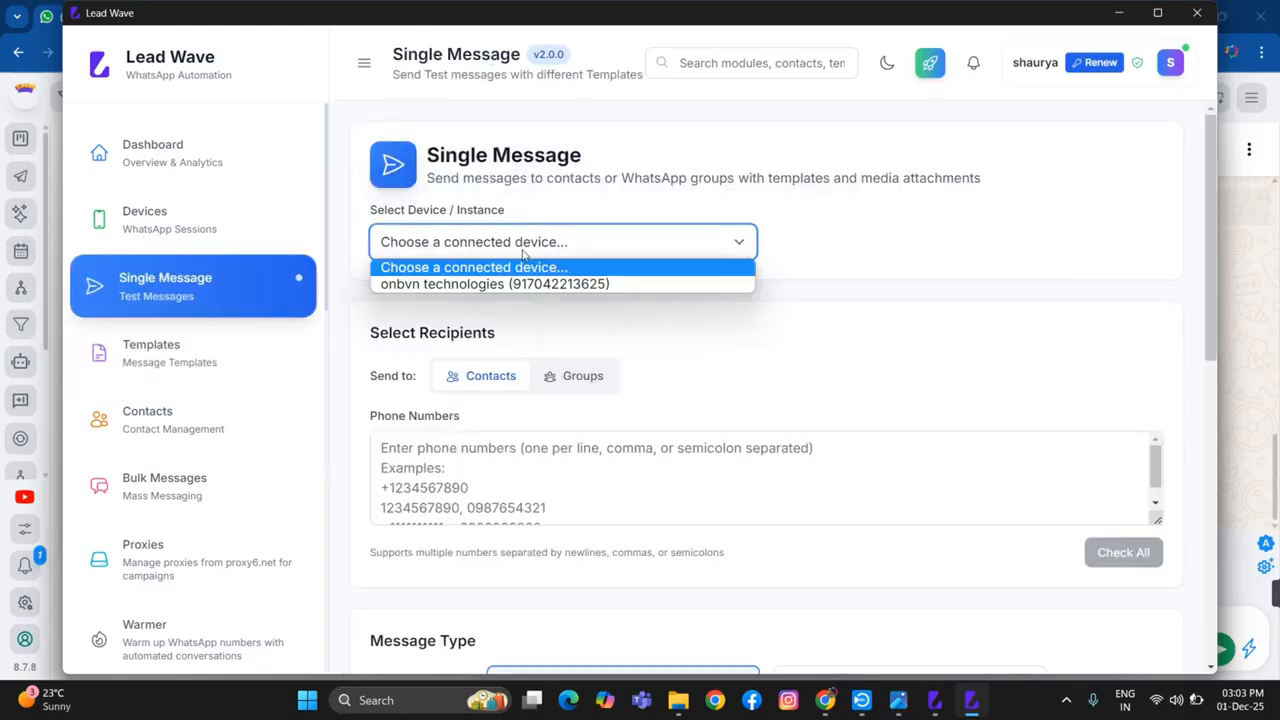
{"action": "left_click", "coordinate": [526, 268]}
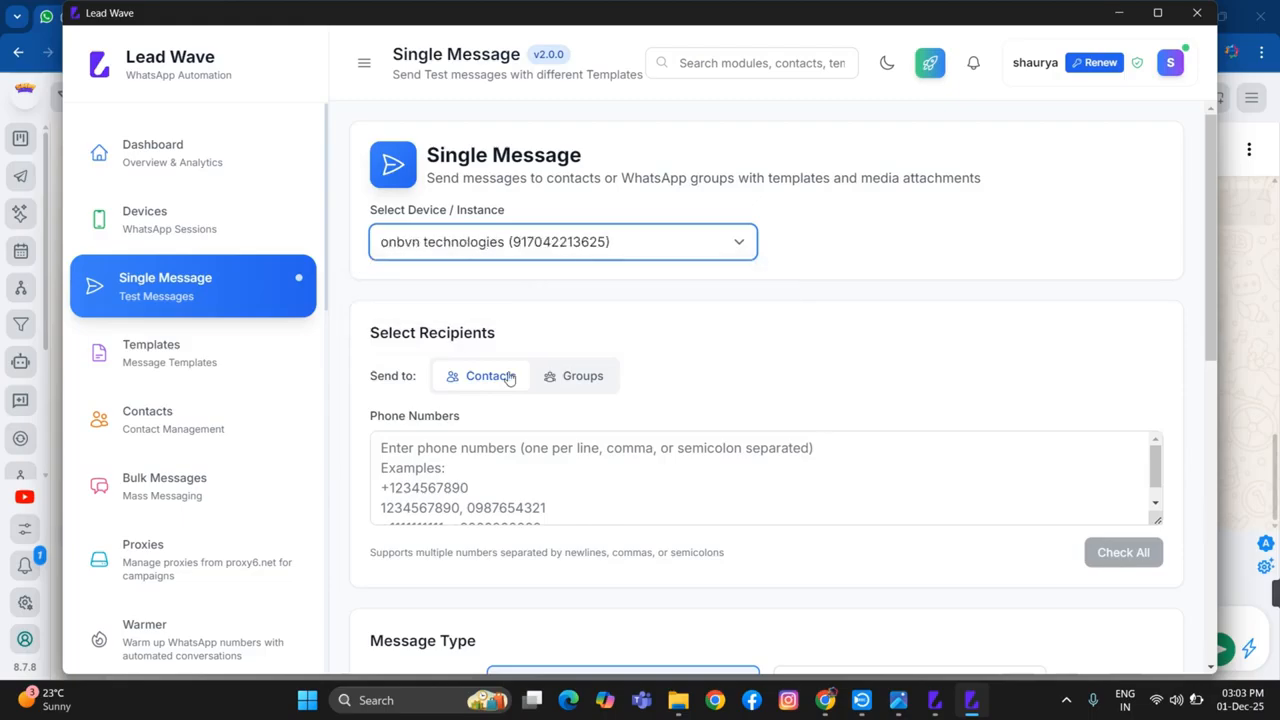
Enter the recipient's phone number with the +91 country code for the test message
{"action": "left_click", "coordinate": [420, 467]}
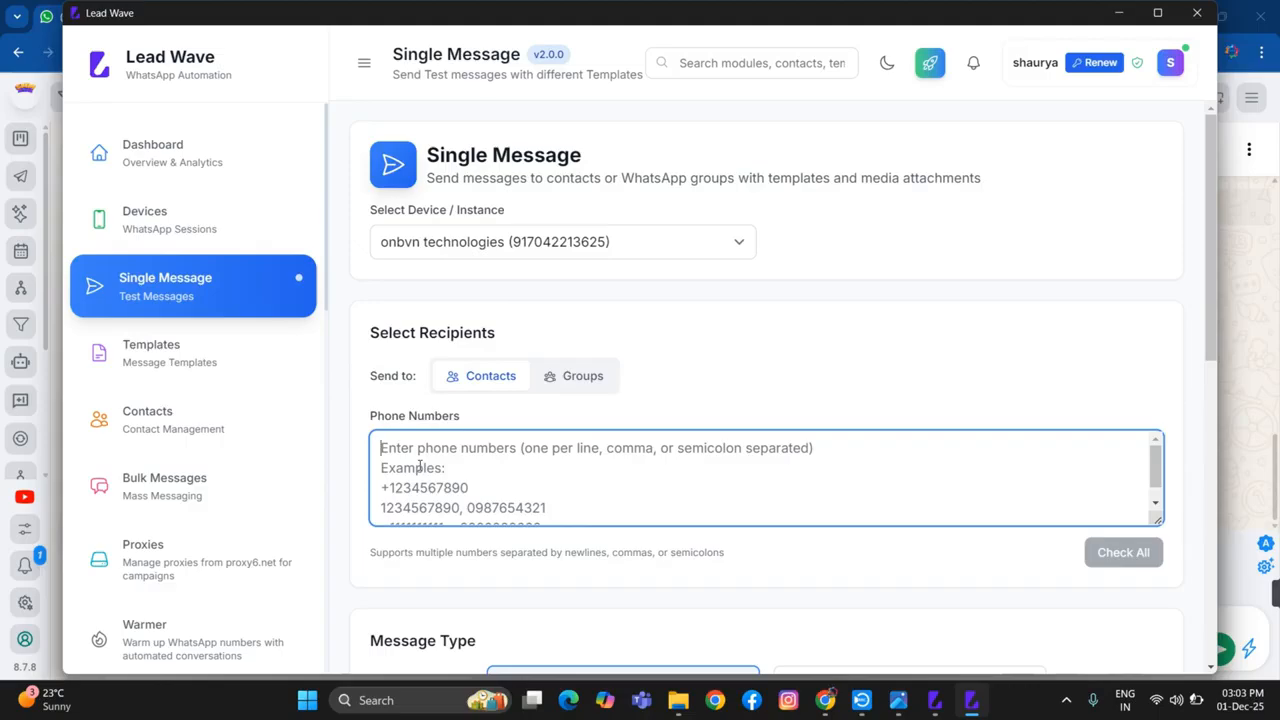
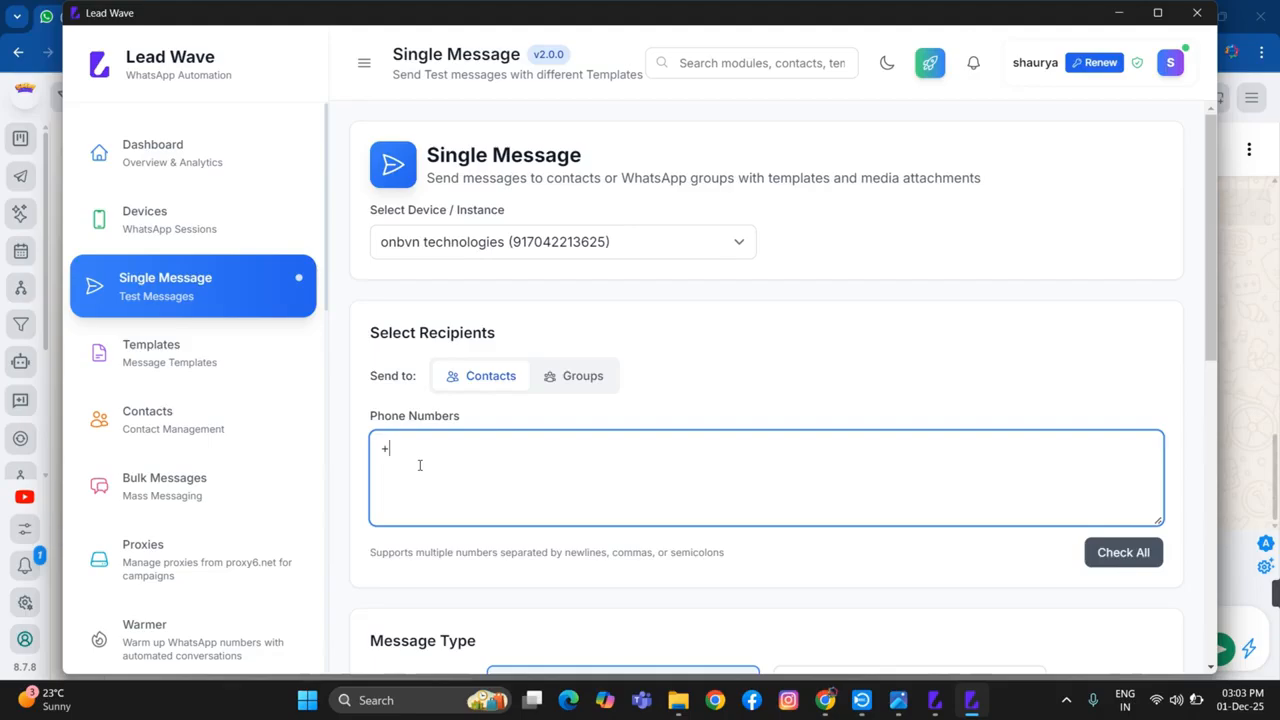
Set the message type to Template Message with the adobe (mixed_buttons) template and send it
{"action": "scroll", "coordinate": [580, 455], "scroll_direction": "down", "scroll_amount": 2}
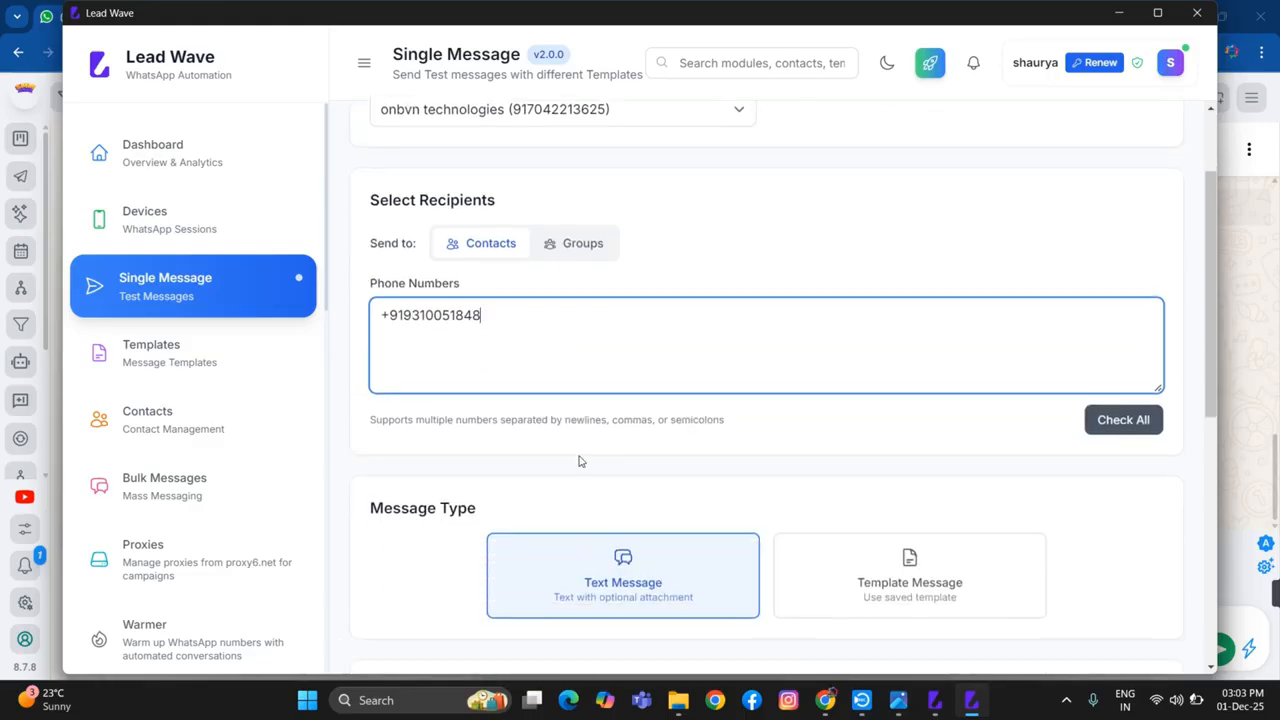
{"action": "left_click", "coordinate": [920, 565]}
{"action": "scroll", "coordinate": [906, 413], "scroll_direction": "down", "scroll_amount": 3}
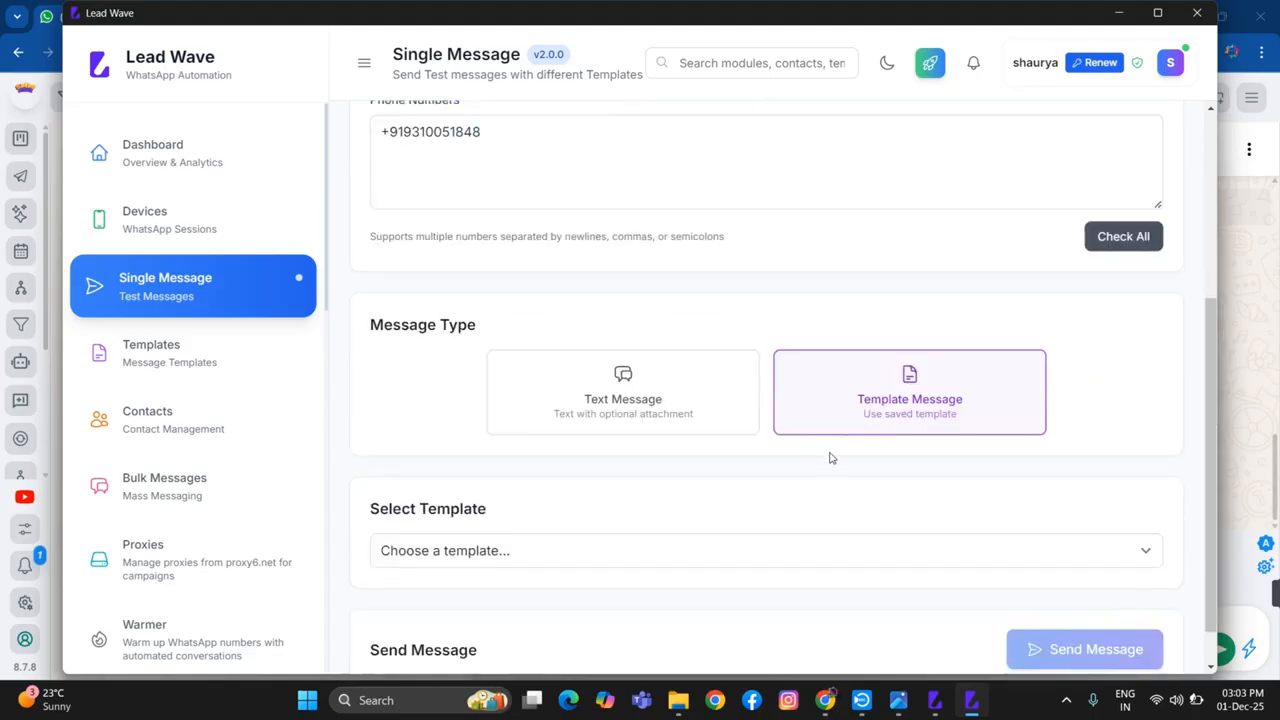
{"action": "left_click", "coordinate": [708, 556]}
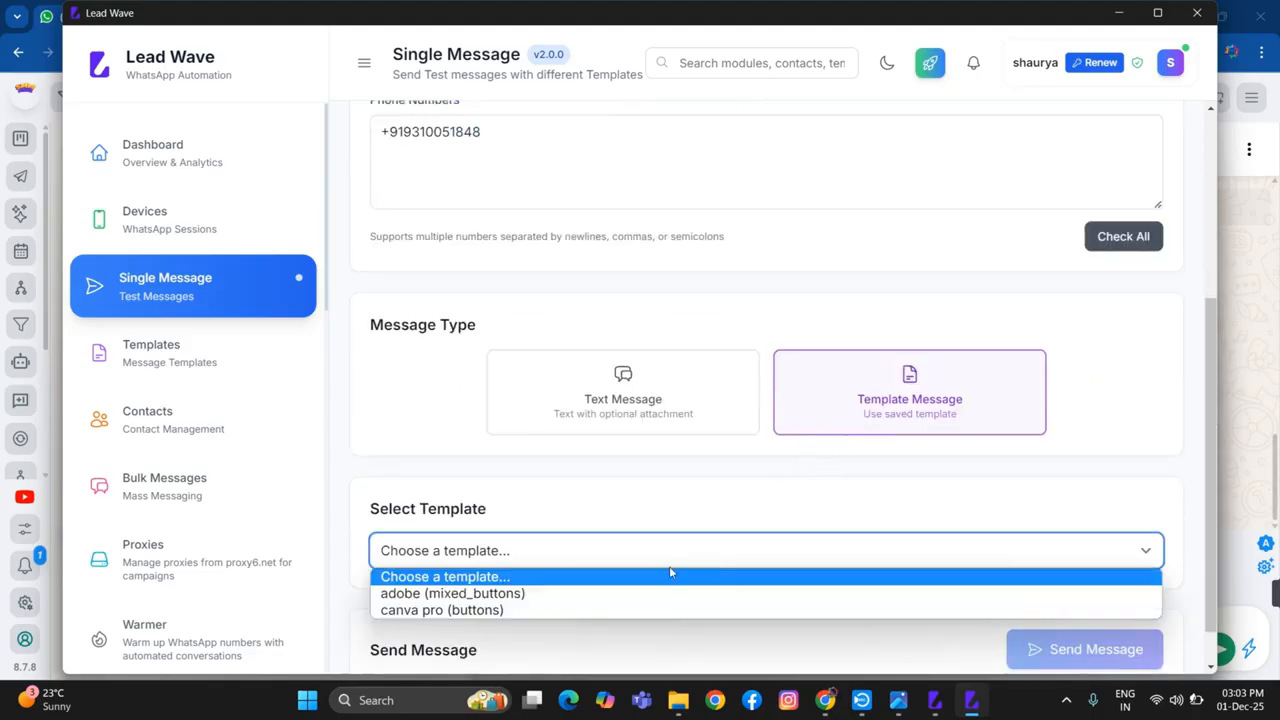
{"action": "left_click", "coordinate": [572, 594]}
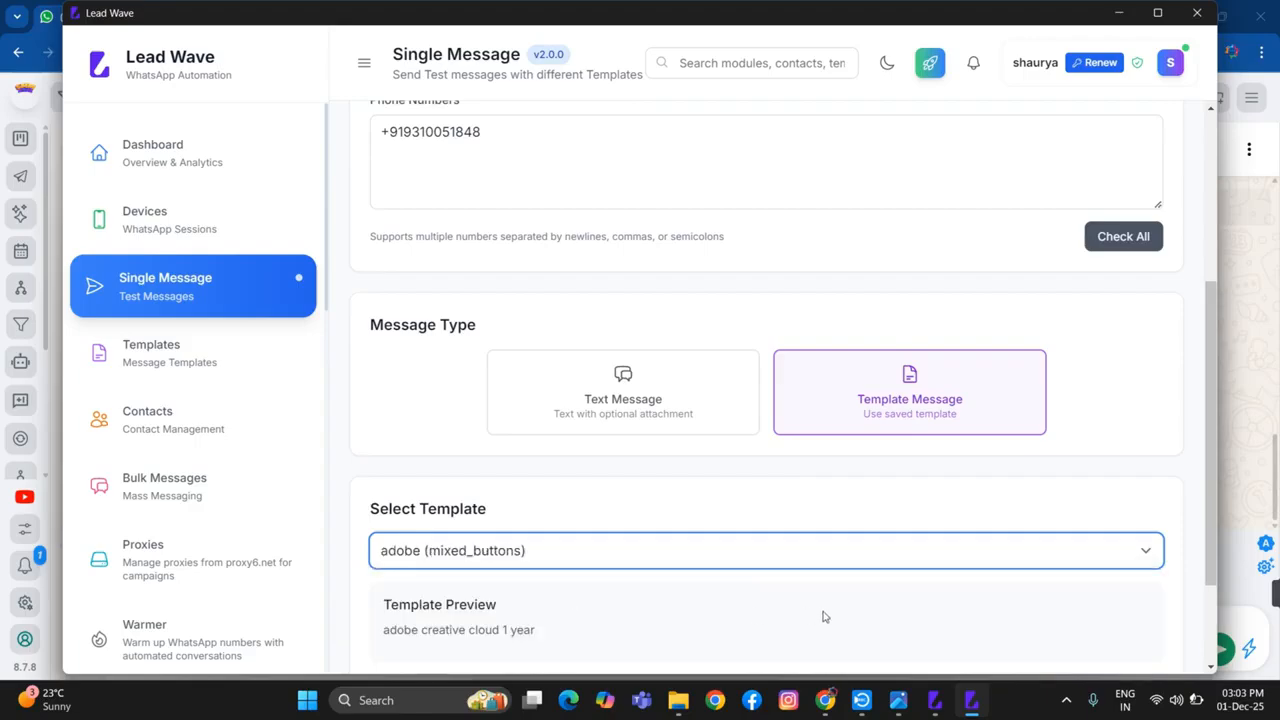
{"action": "scroll", "coordinate": [853, 492], "scroll_direction": "down", "scroll_amount": 2}
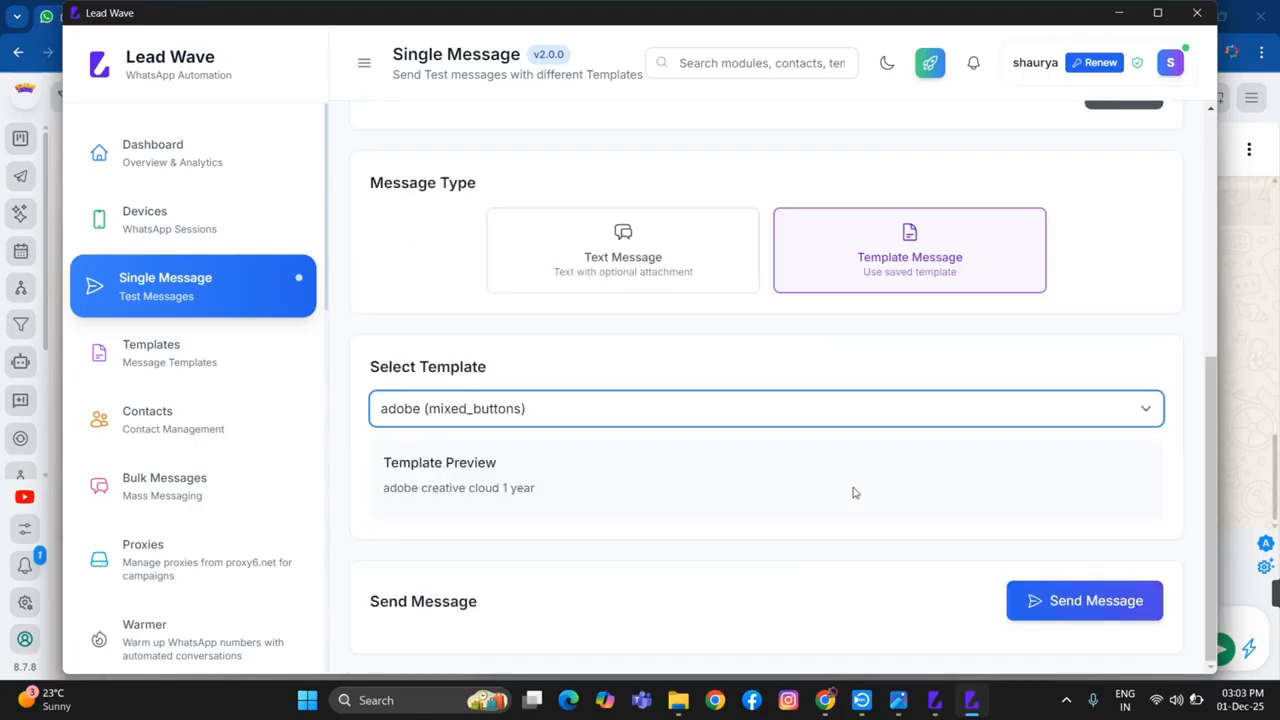
{"action": "left_click", "coordinate": [1105, 601]}
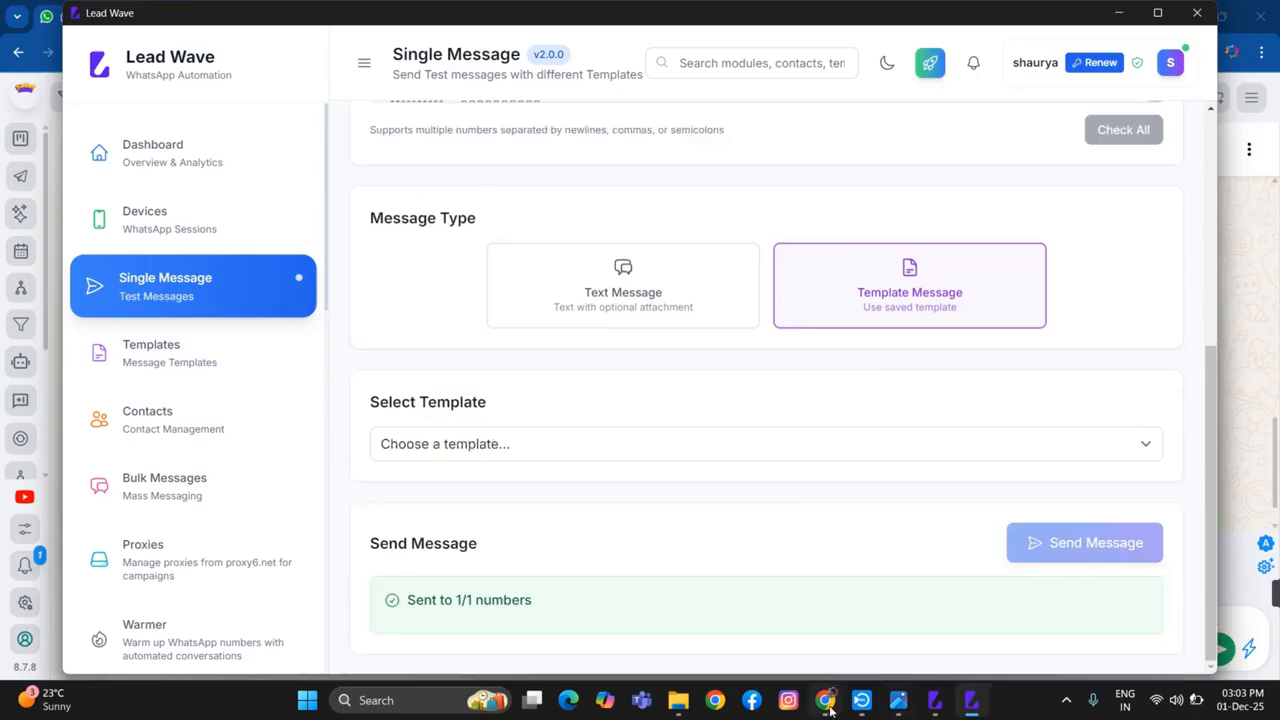
In Contacts, create a contact group named "onbvn" with the description "new leads"
{"action": "mouse_move", "coordinate": [829, 708]}
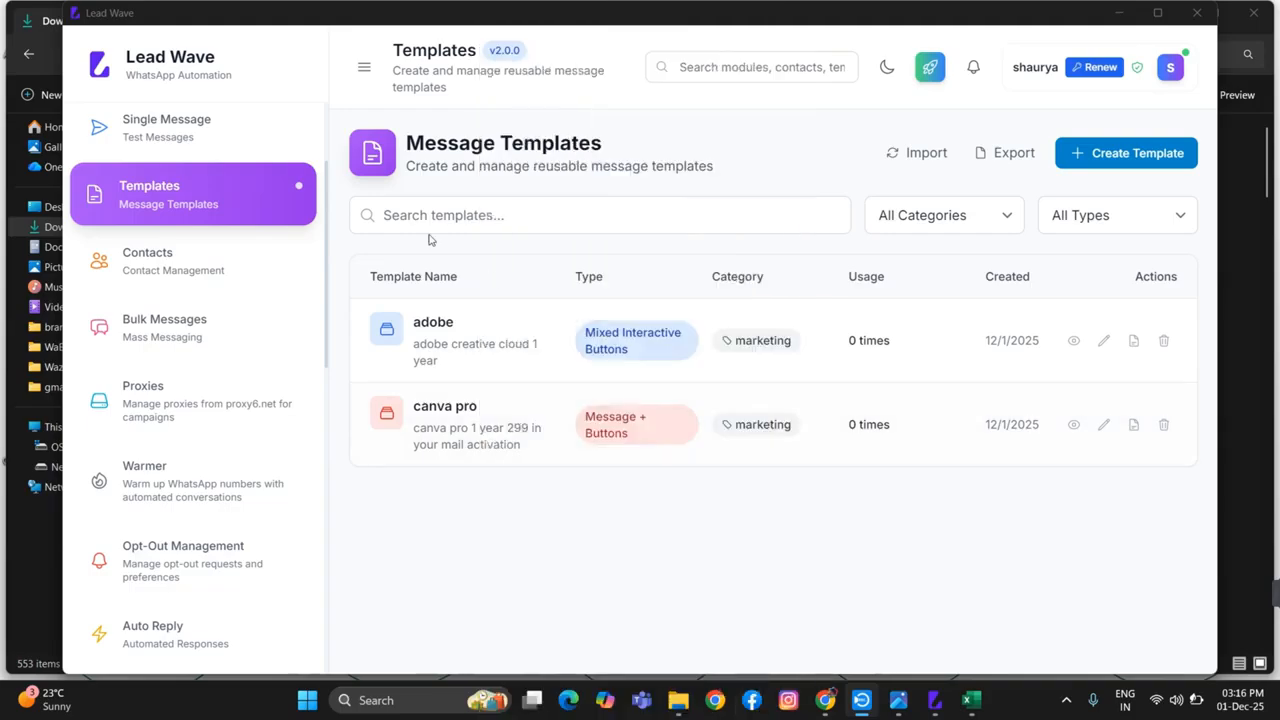
{"action": "left_click", "coordinate": [190, 264]}
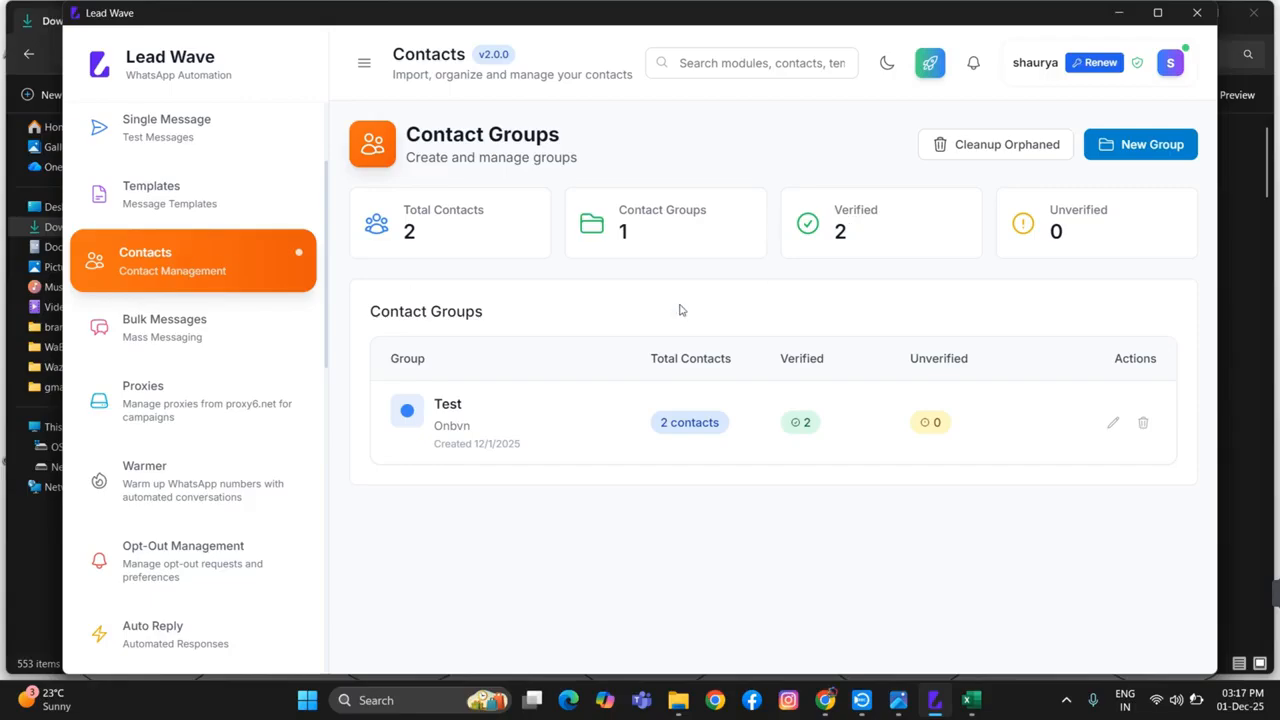
{"action": "left_click", "coordinate": [1157, 146]}
{"action": "left_click", "coordinate": [628, 284]}
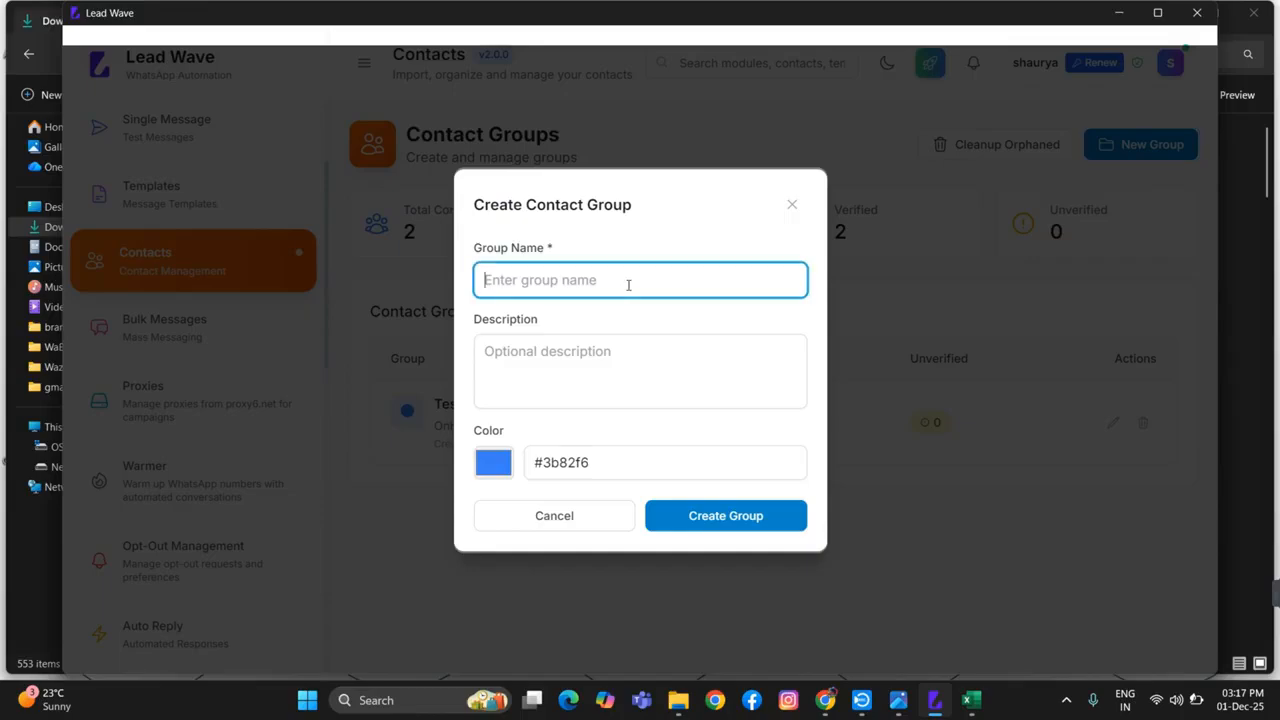
{"action": "type", "text": "onbvn"}
{"action": "left_click", "coordinate": [522, 356]}
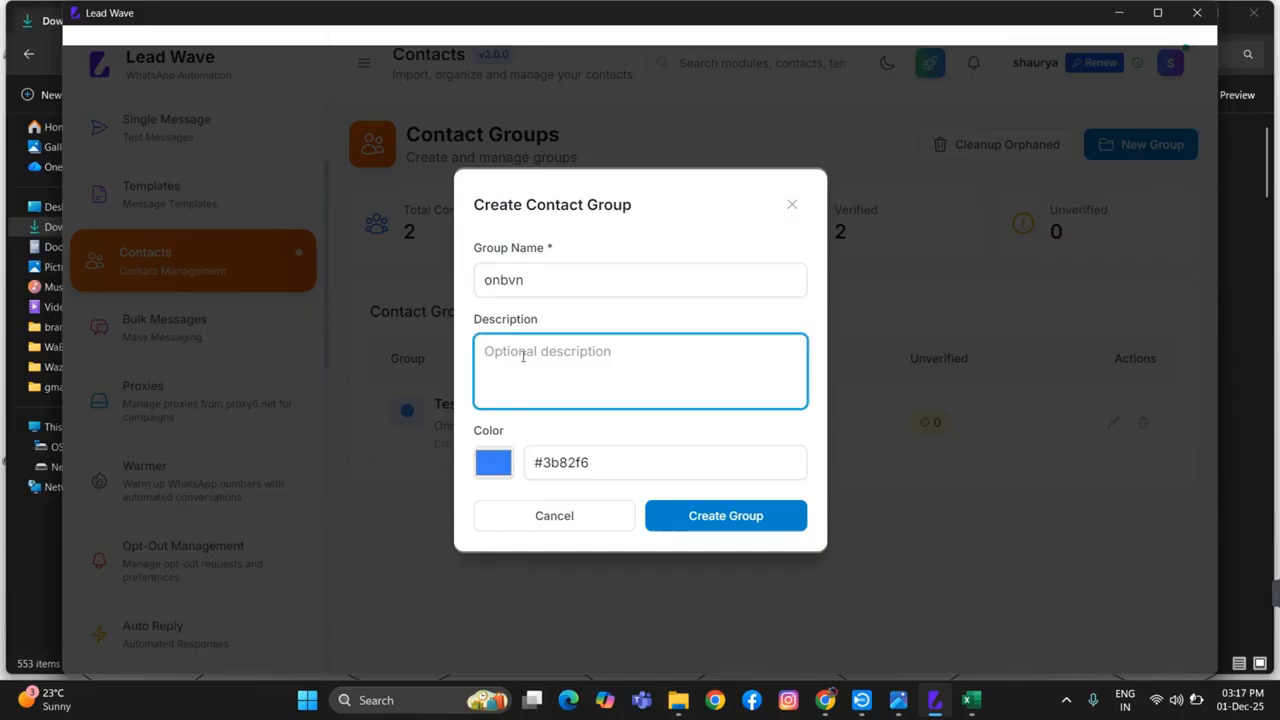
{"action": "type", "text": "new le"}
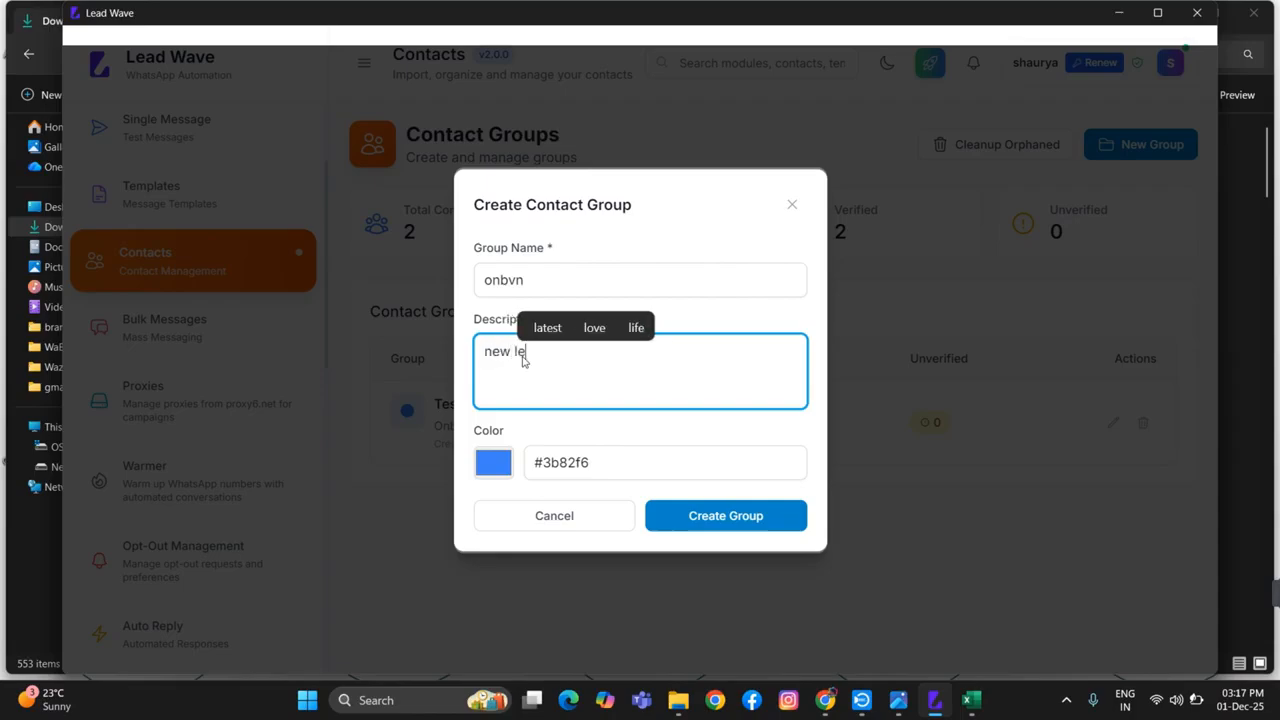
{"action": "type", "text": "ads"}
{"action": "left_click", "coordinate": [721, 517]}
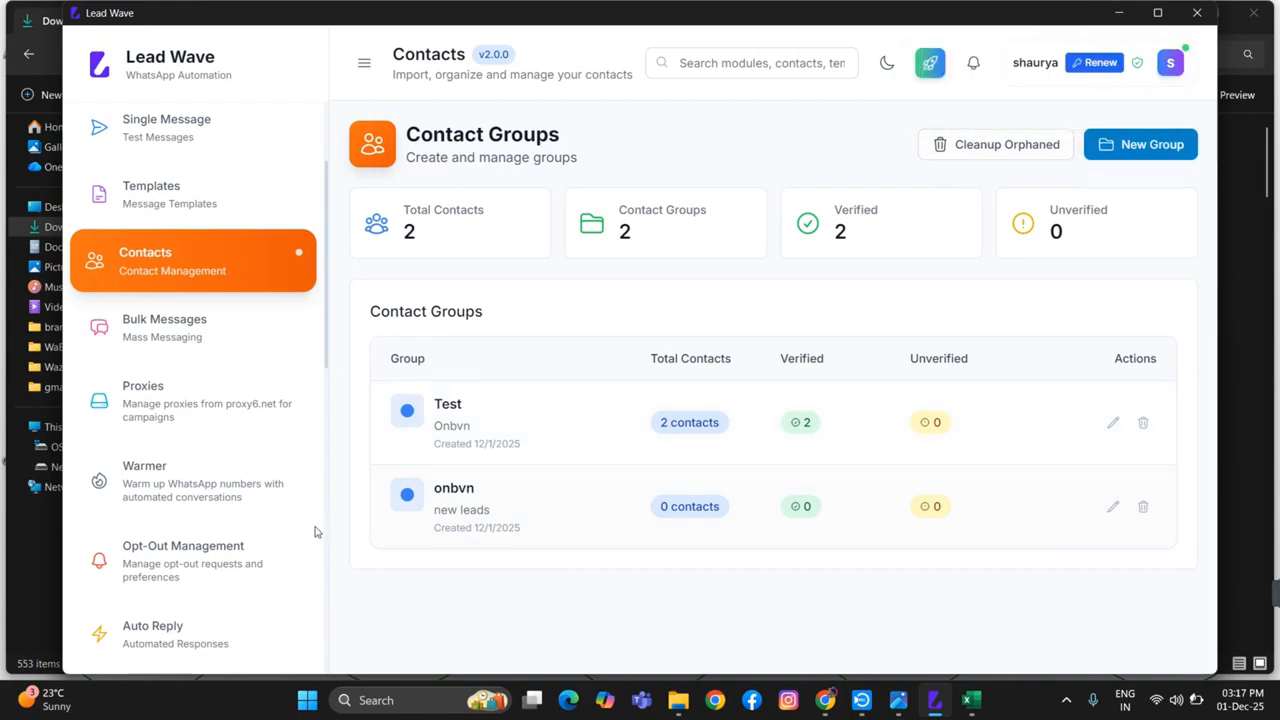
Open the onbvn group and view its manual-add and copy/paste contact forms, closing each without adding anything
{"action": "left_click", "coordinate": [697, 512]}
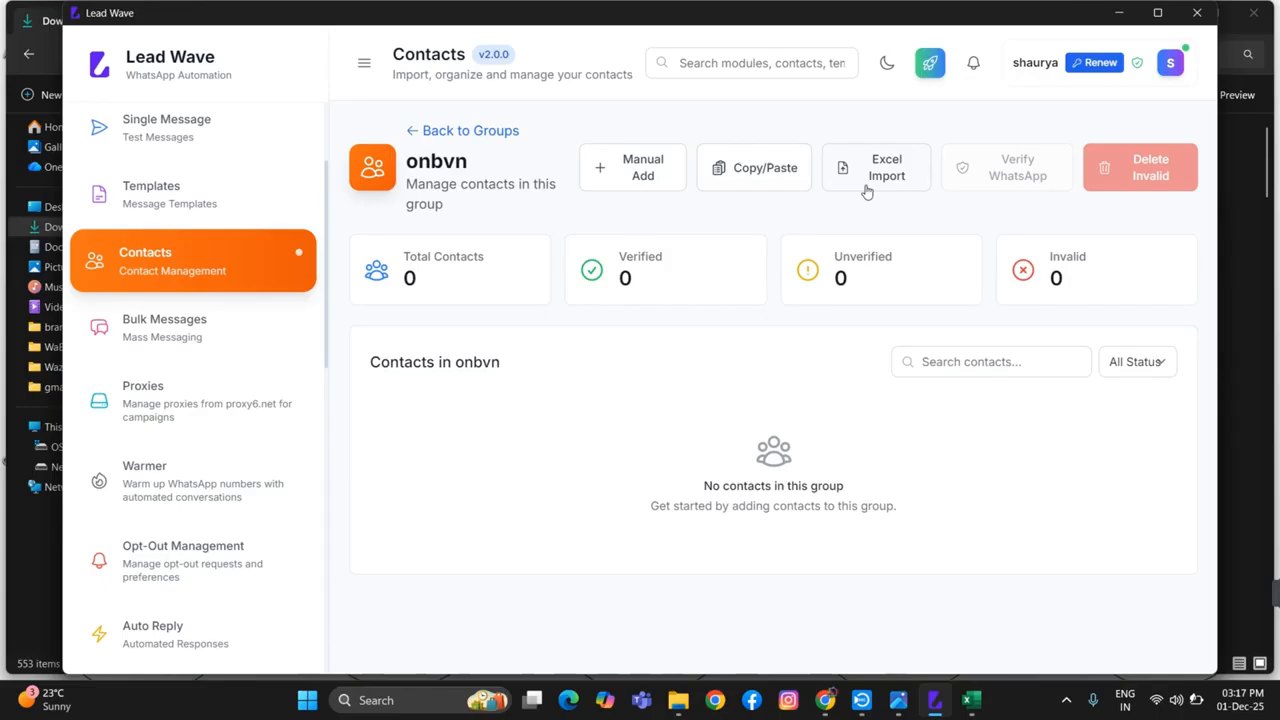
{"action": "left_click", "coordinate": [624, 174]}
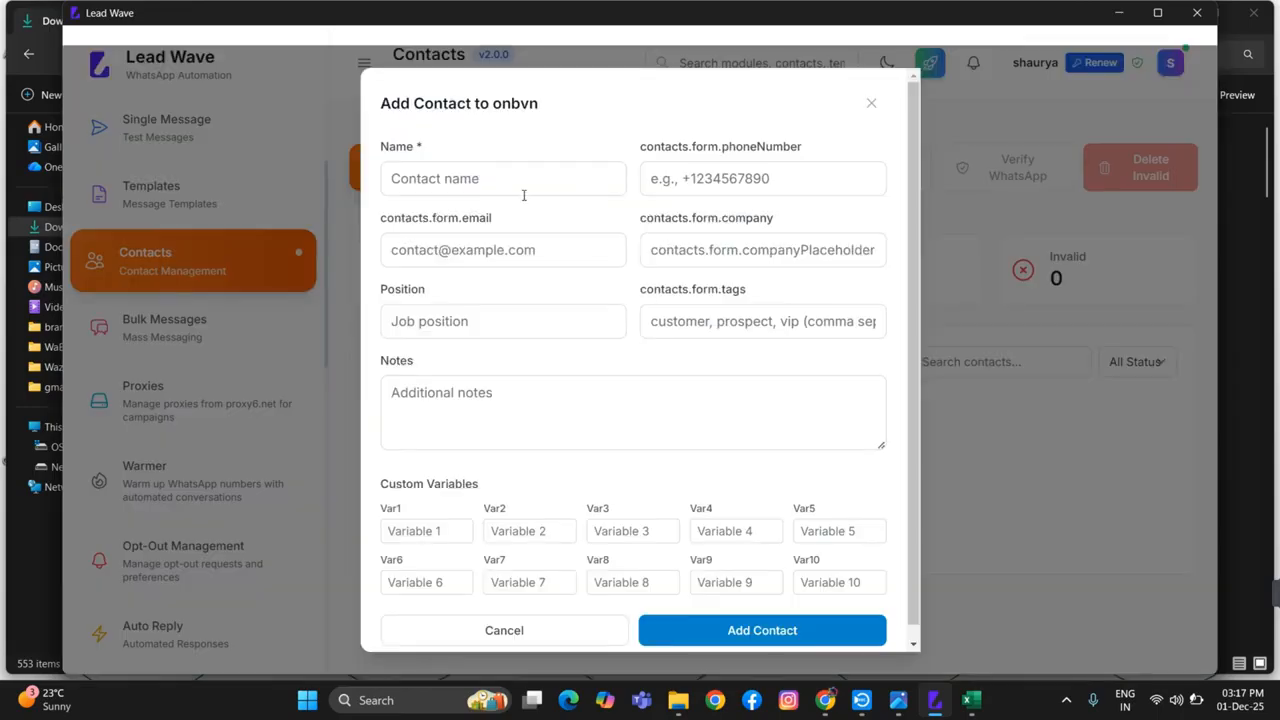
{"action": "left_click", "coordinate": [494, 188]}
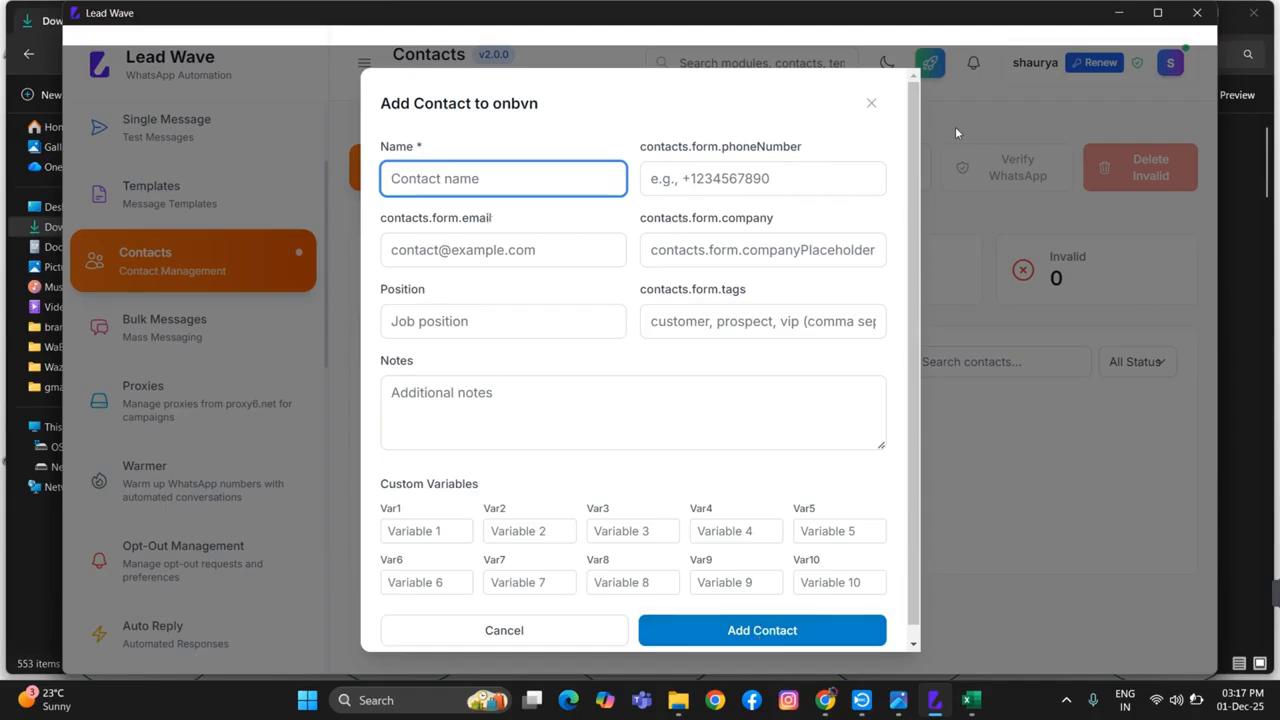
{"action": "left_click", "coordinate": [871, 104]}
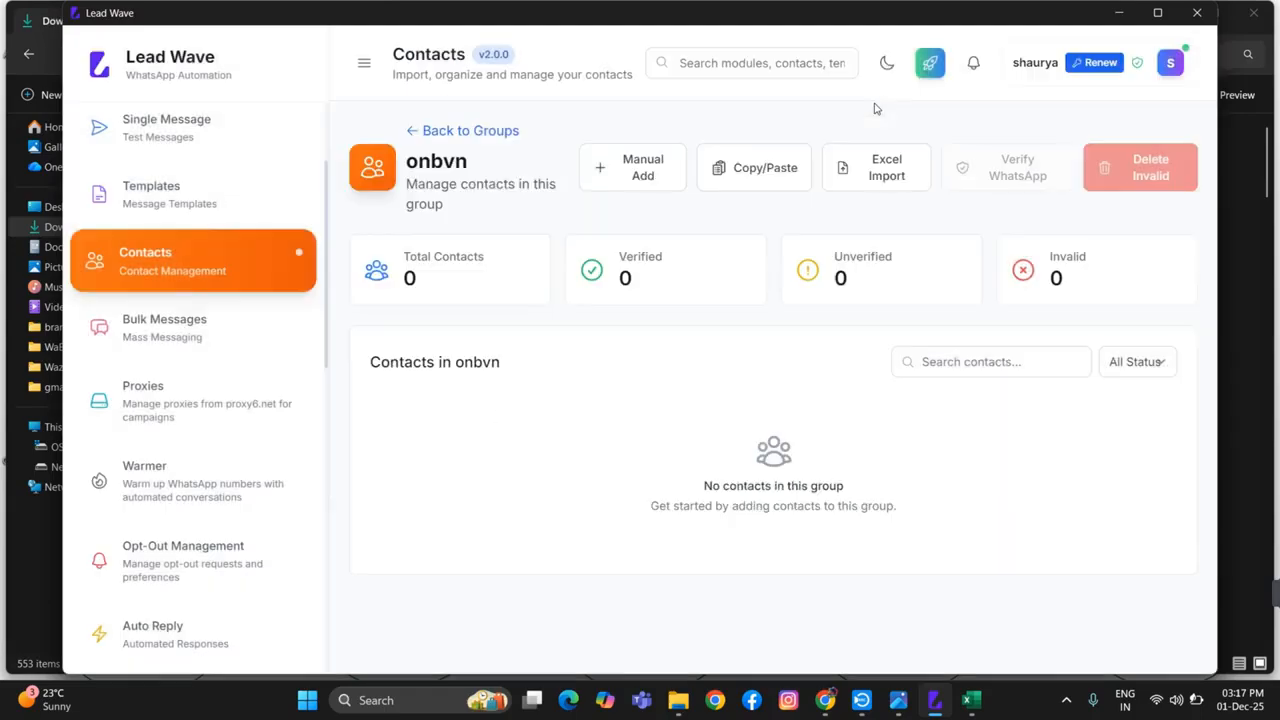
{"action": "left_click", "coordinate": [760, 168]}
{"action": "left_click", "coordinate": [532, 344]}
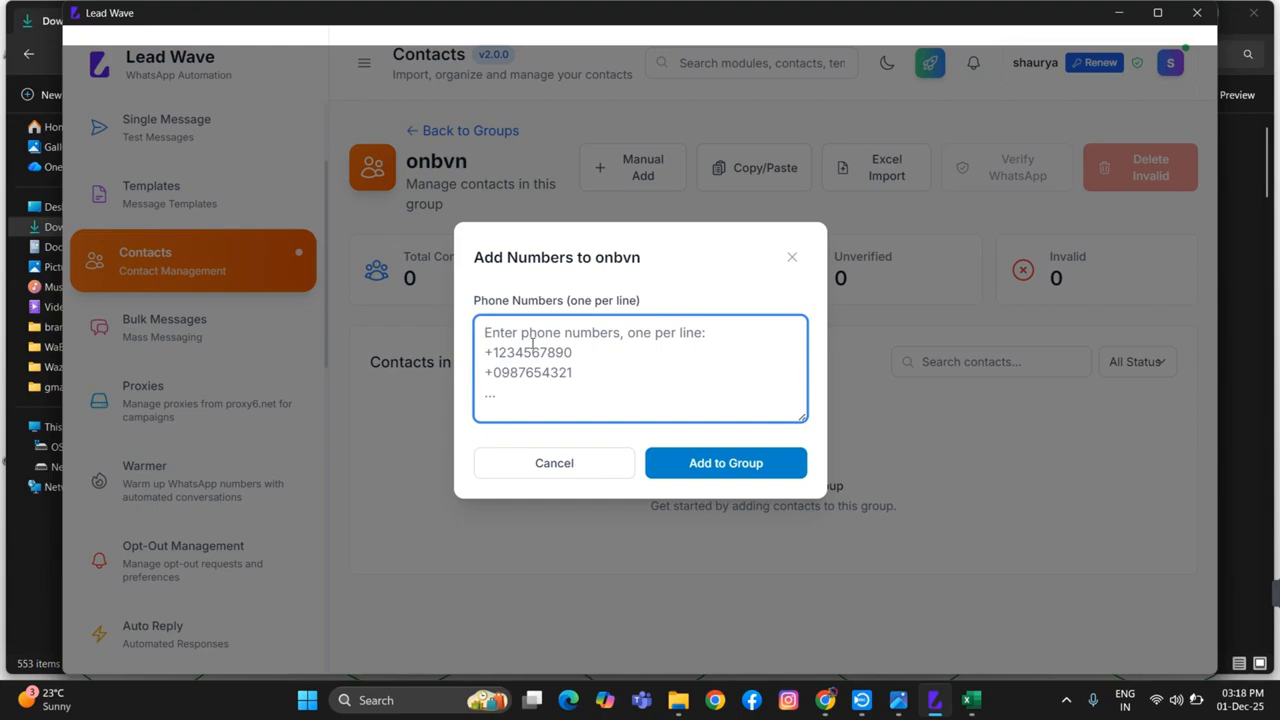
{"action": "left_click", "coordinate": [612, 468]}
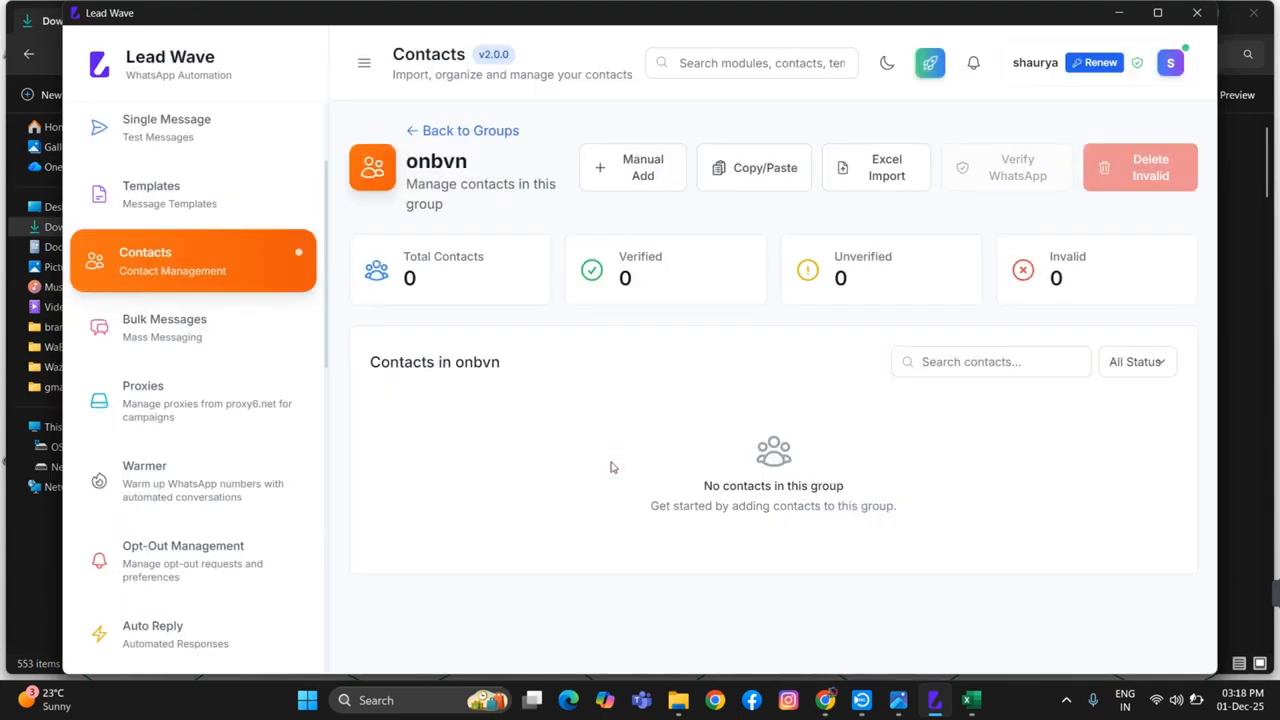
Start an Excel import for the onbvn group with the Upload CSV File method, and review contacts_sample_template.csv in Excel
{"action": "left_click", "coordinate": [879, 179]}
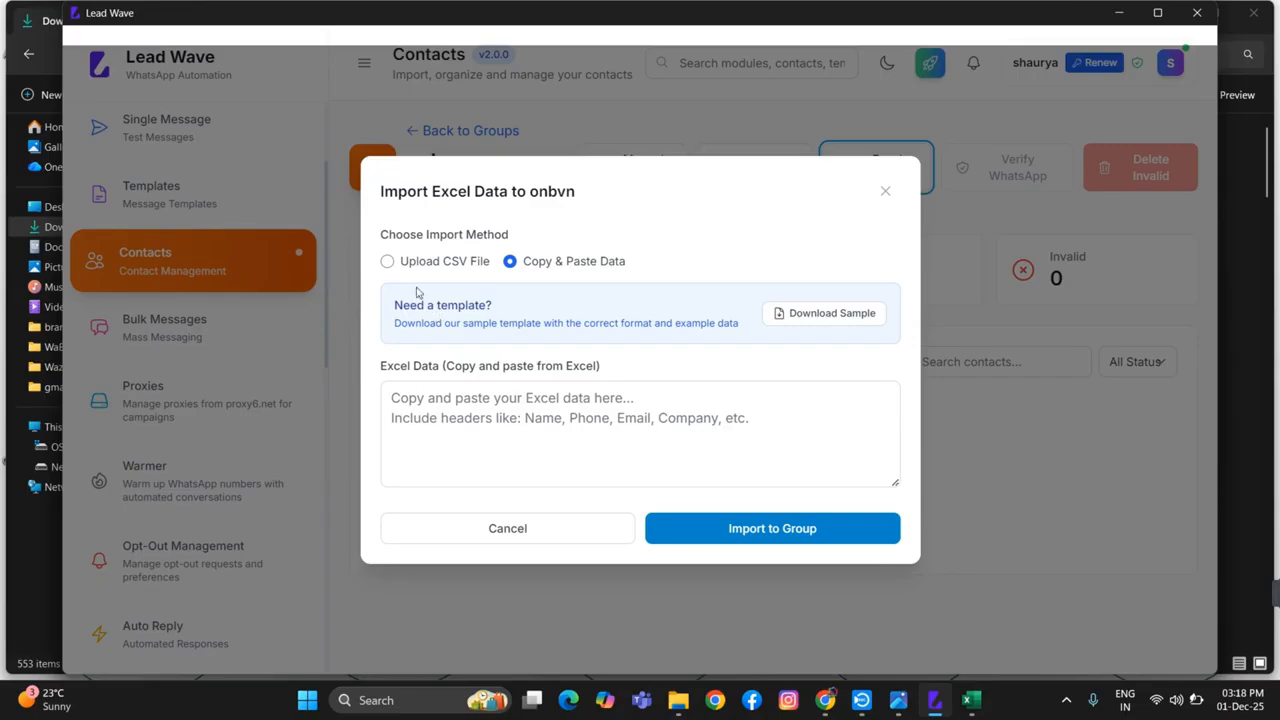
{"action": "left_click", "coordinate": [436, 262]}
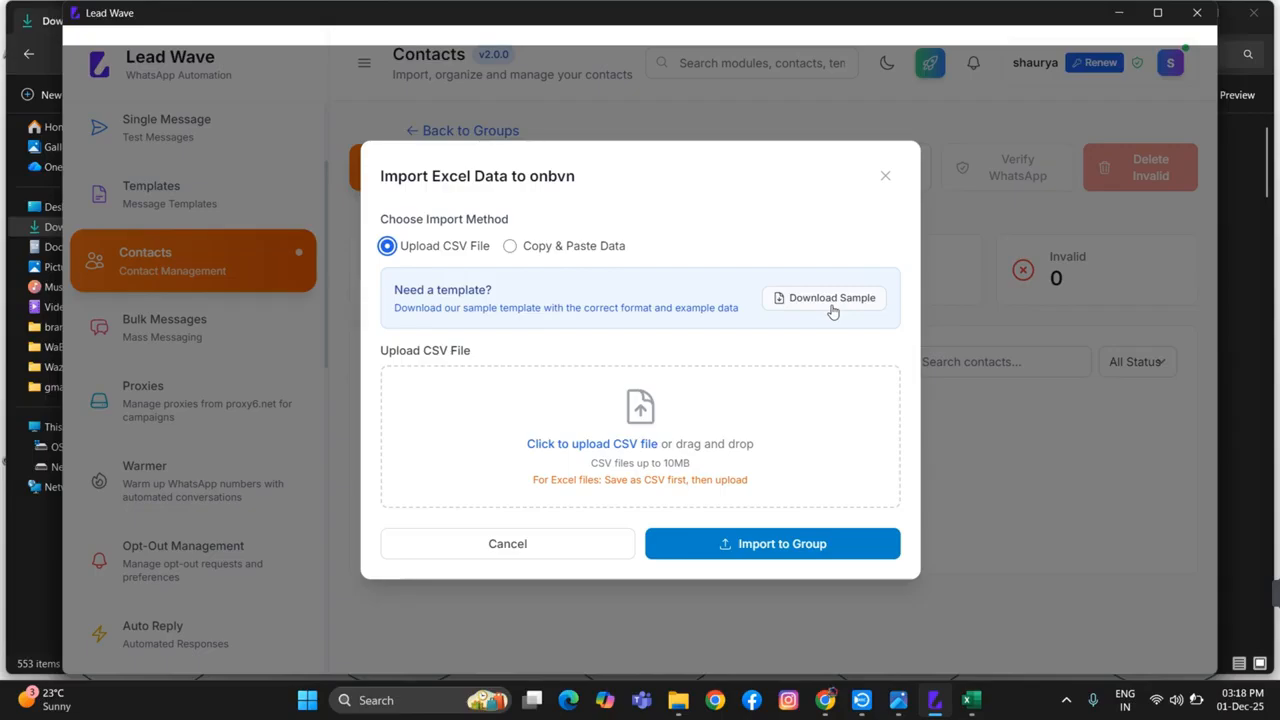
{"action": "left_click", "coordinate": [970, 700]}
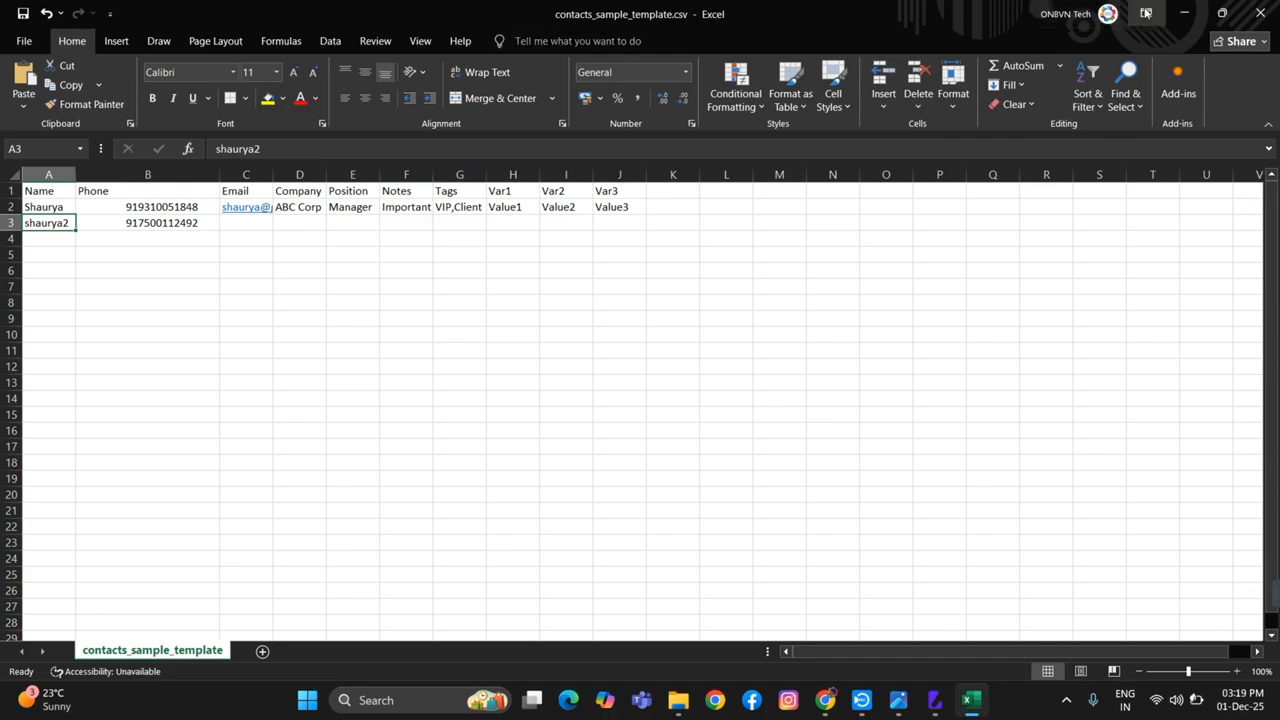
{"action": "left_click", "coordinate": [832, 703]}
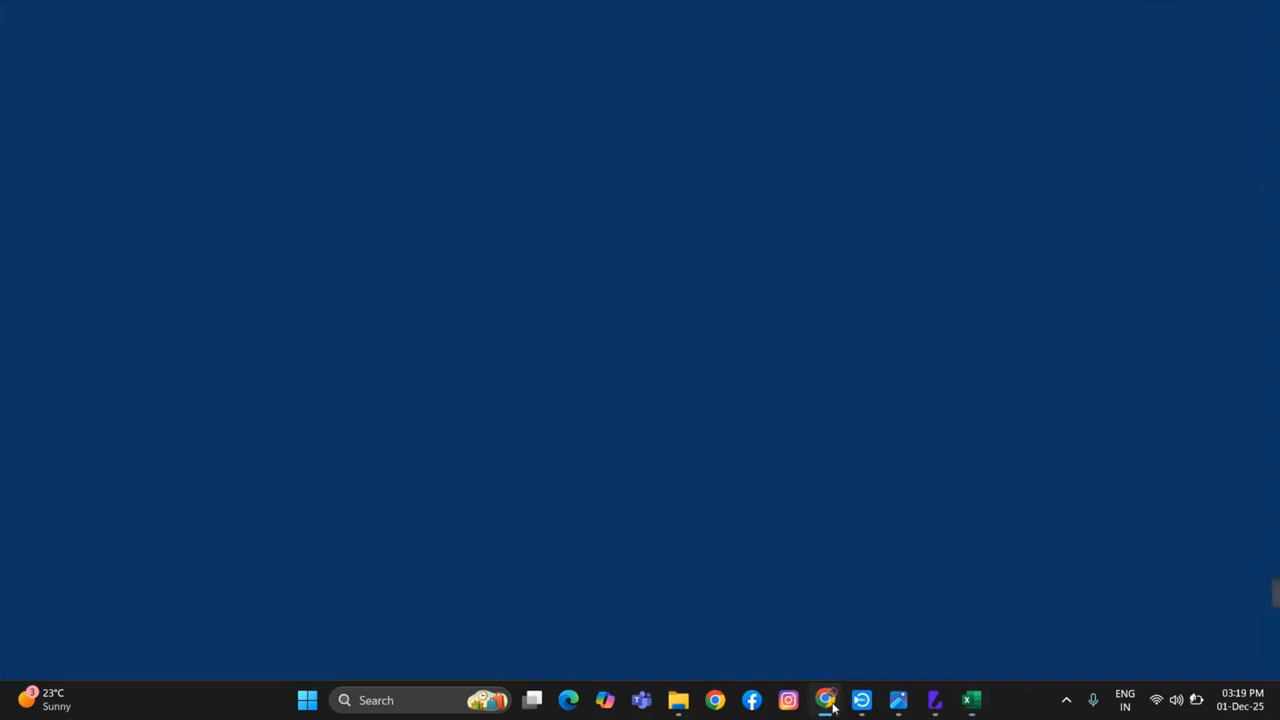
Back in Lead Wave, import contacts_sample_template.csv from Downloads into the onbvn group and run the WhatsApp verification on its contacts
{"action": "left_click", "coordinate": [935, 701]}
{"action": "left_click", "coordinate": [641, 441]}
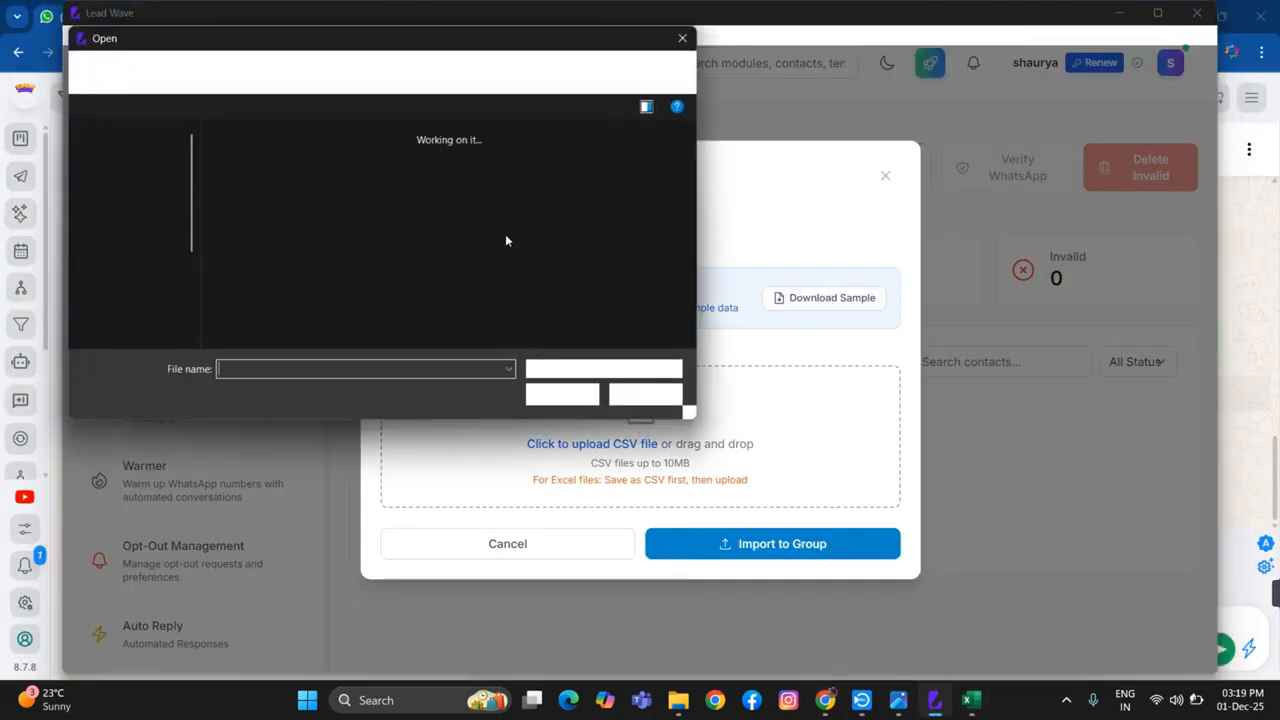
{"action": "left_click", "coordinate": [228, 203]}
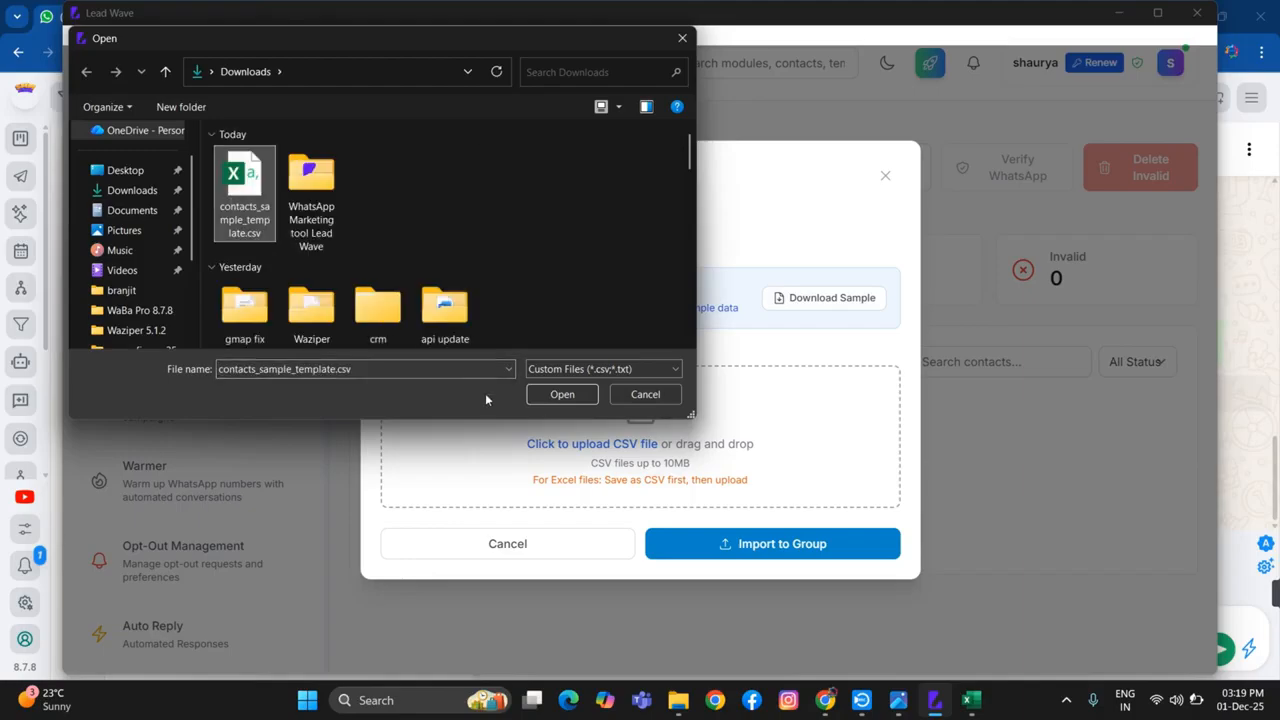
{"action": "left_click", "coordinate": [560, 395]}
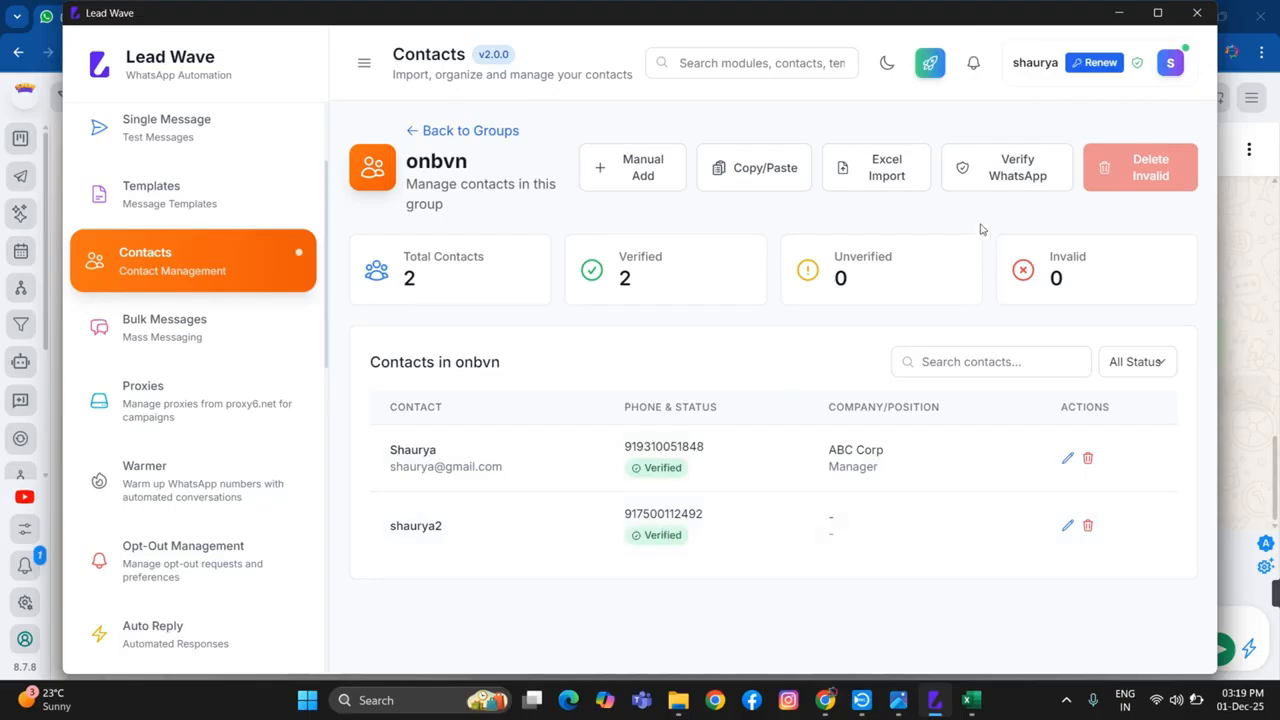
{"action": "left_click", "coordinate": [1005, 167]}
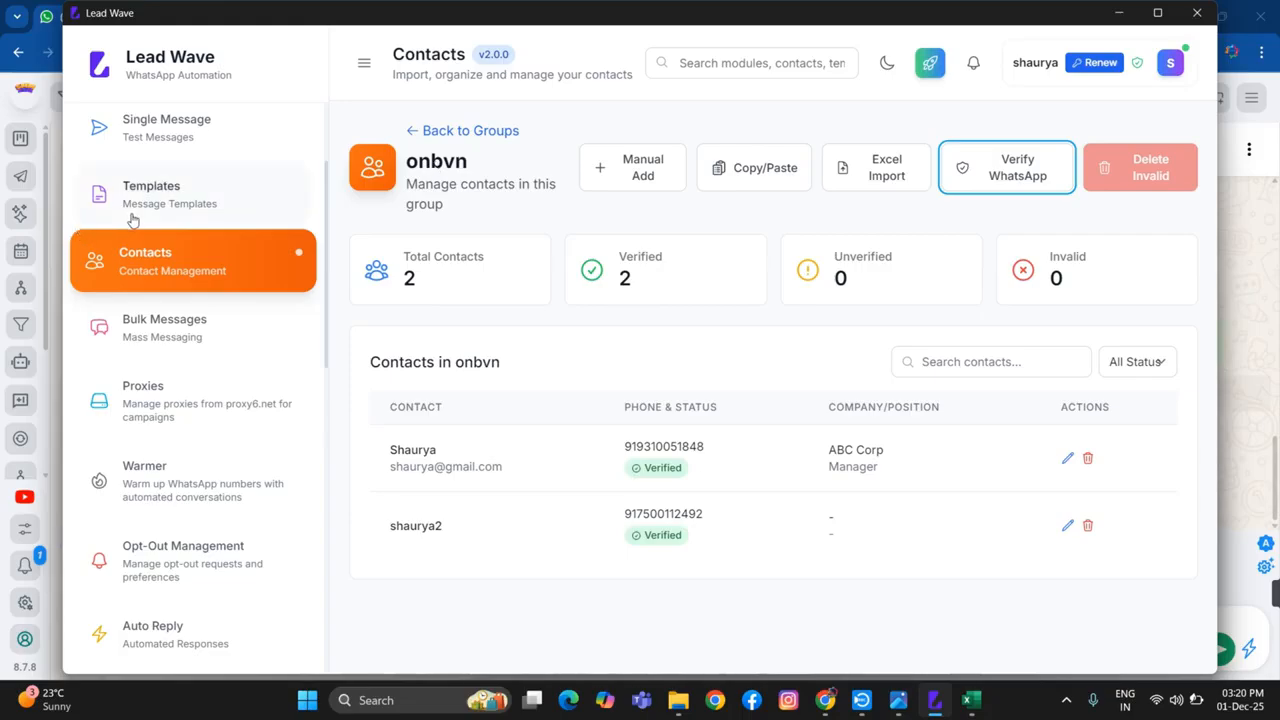
In Bulk Messages, start a campaign named "test" that sends from the onbvn technologies session
{"action": "left_click", "coordinate": [170, 334]}
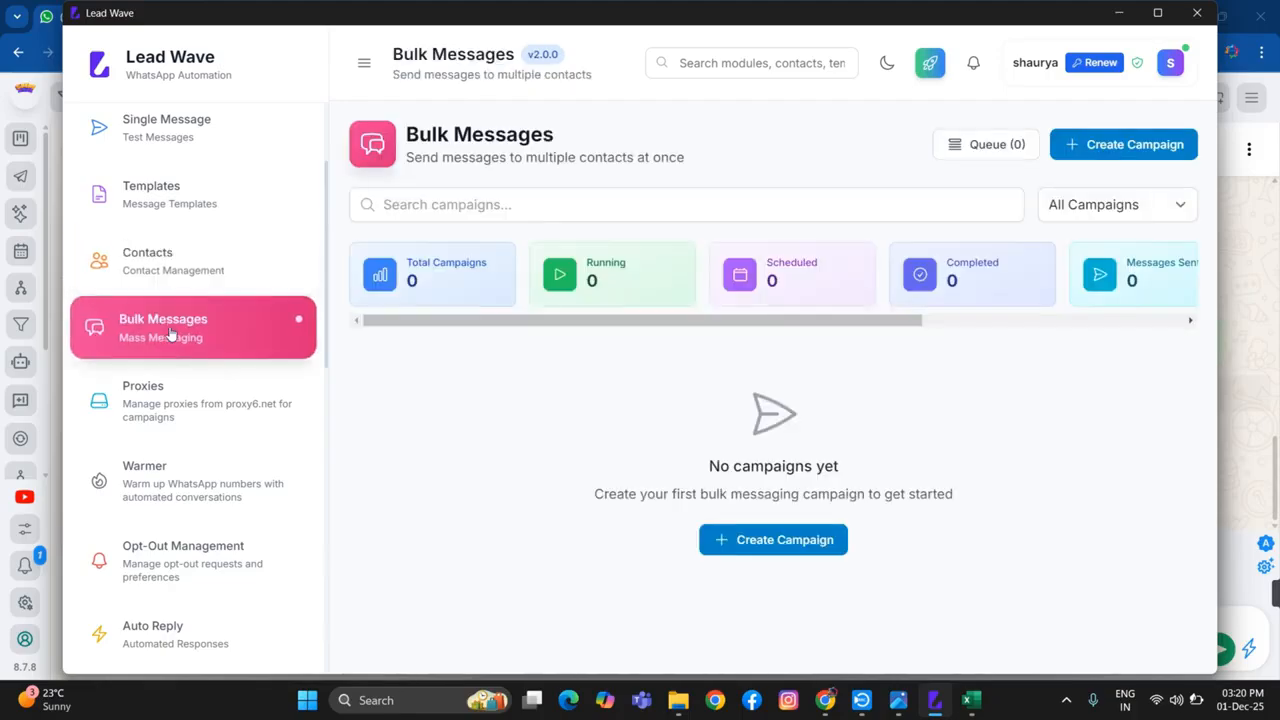
{"action": "left_click", "coordinate": [1104, 150]}
{"action": "left_click", "coordinate": [414, 221]}
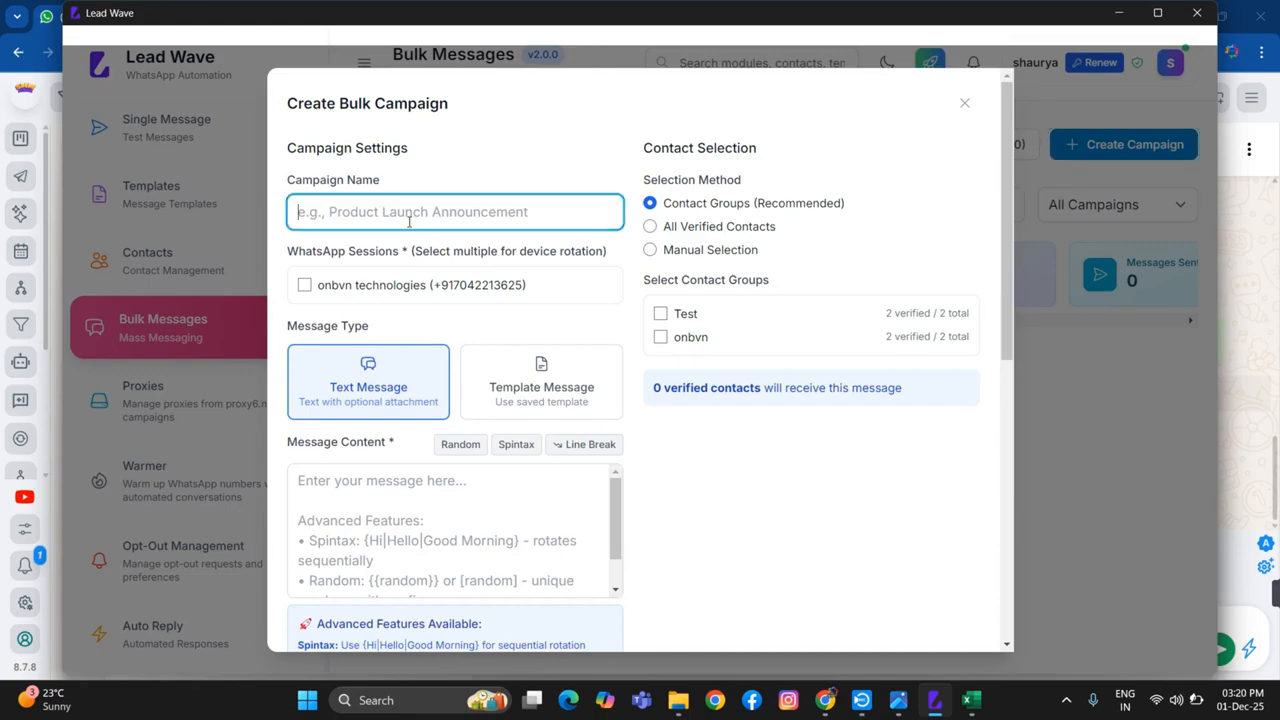
{"action": "type", "text": "test"}
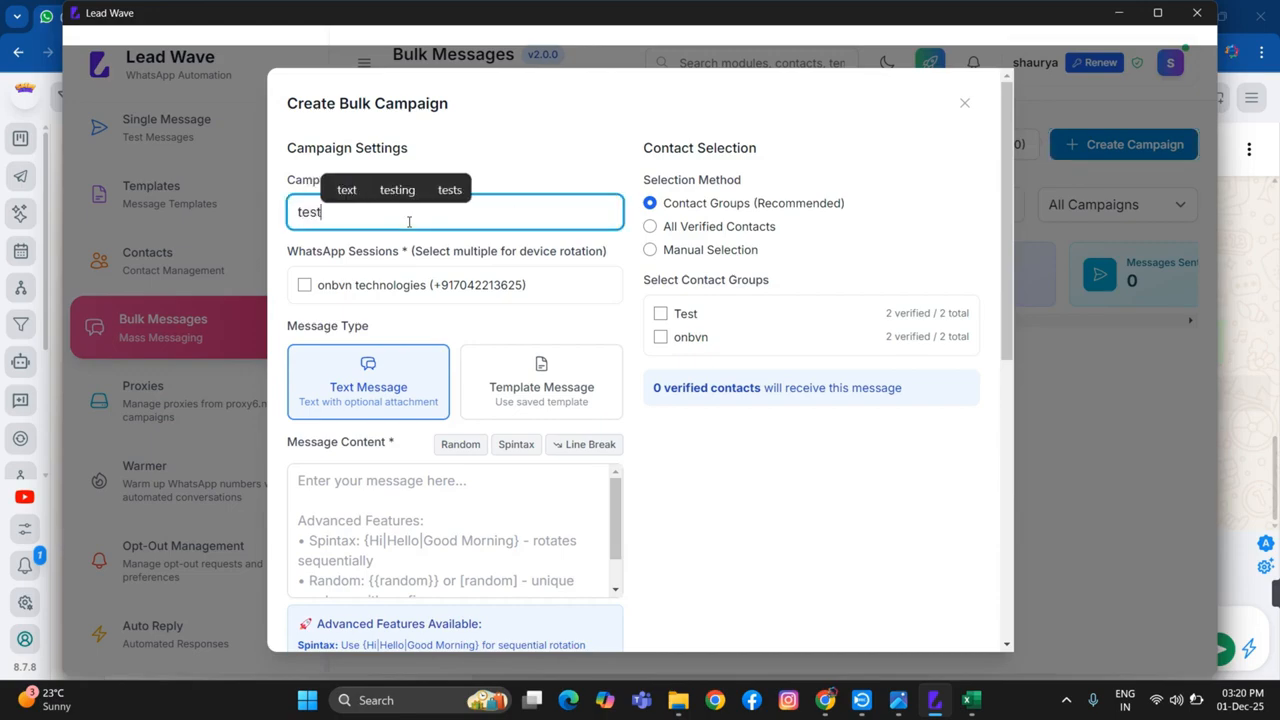
{"action": "left_click", "coordinate": [307, 287]}
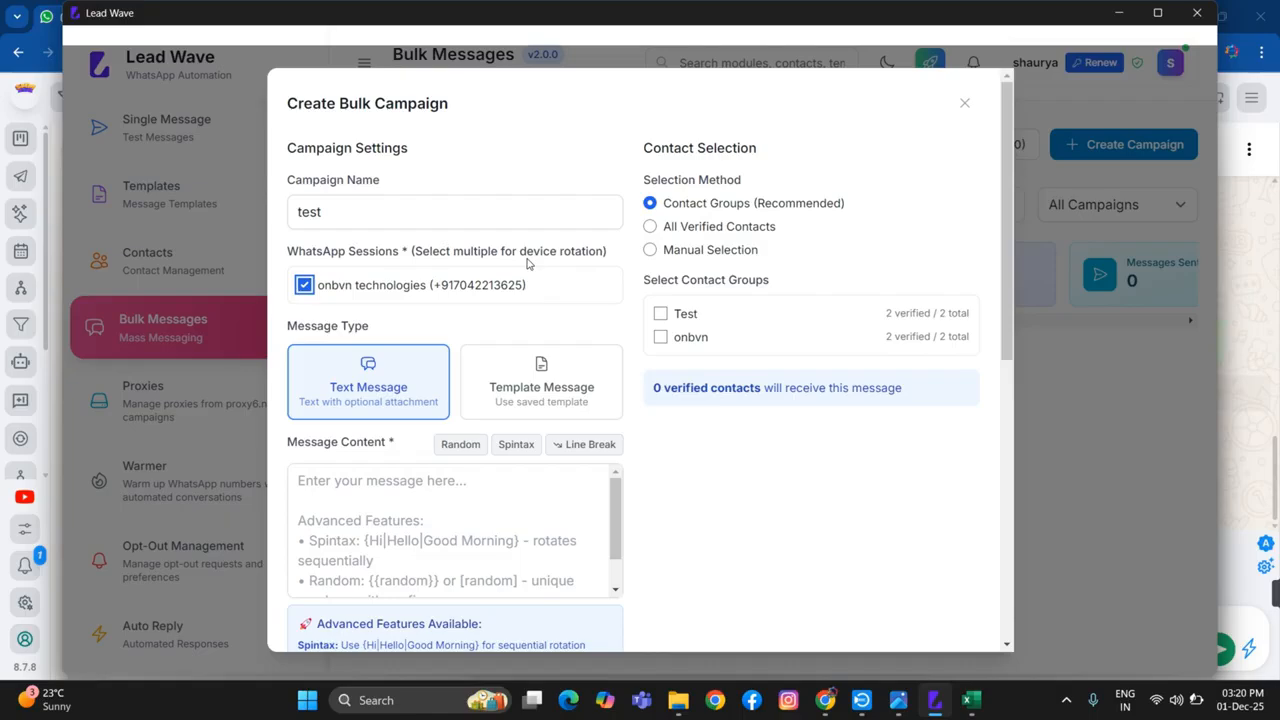
Set the campaign to a Template Message using the adobe (mixed_buttons) template, and view the schedule type options, keeping Send Immediately
{"action": "left_click", "coordinate": [527, 385]}
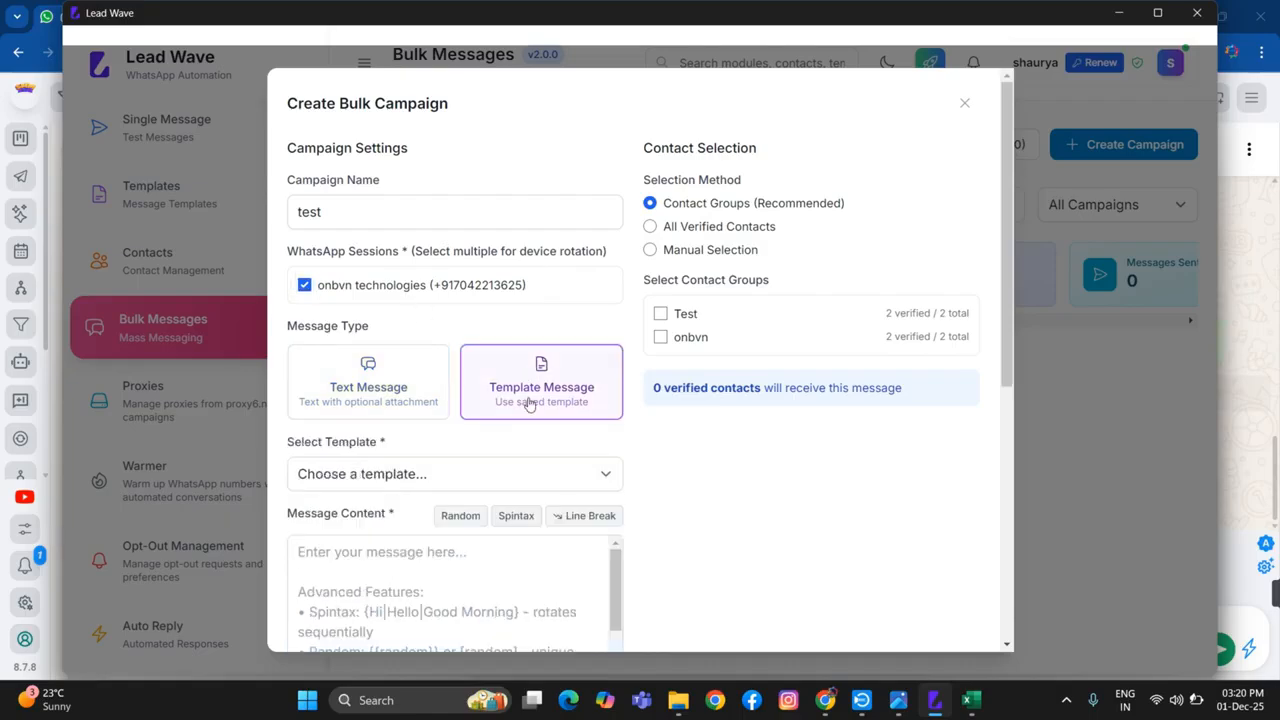
{"action": "left_click", "coordinate": [455, 475]}
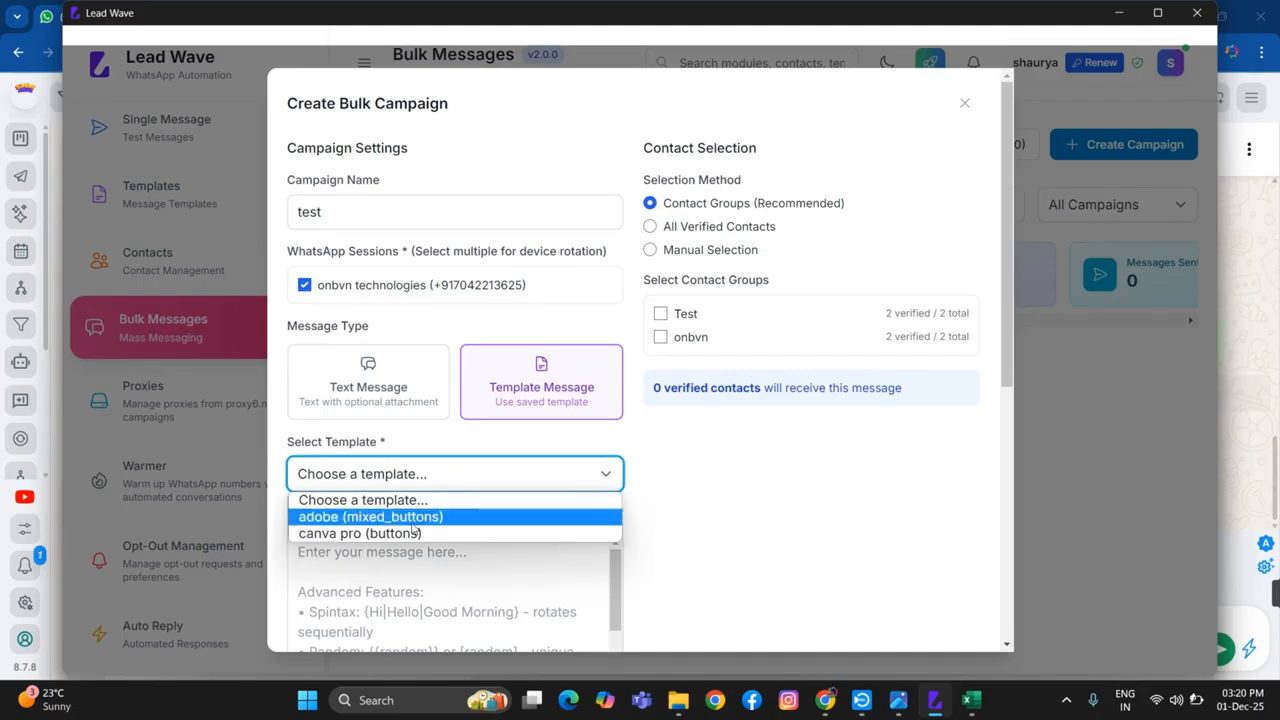
{"action": "left_click", "coordinate": [392, 520]}
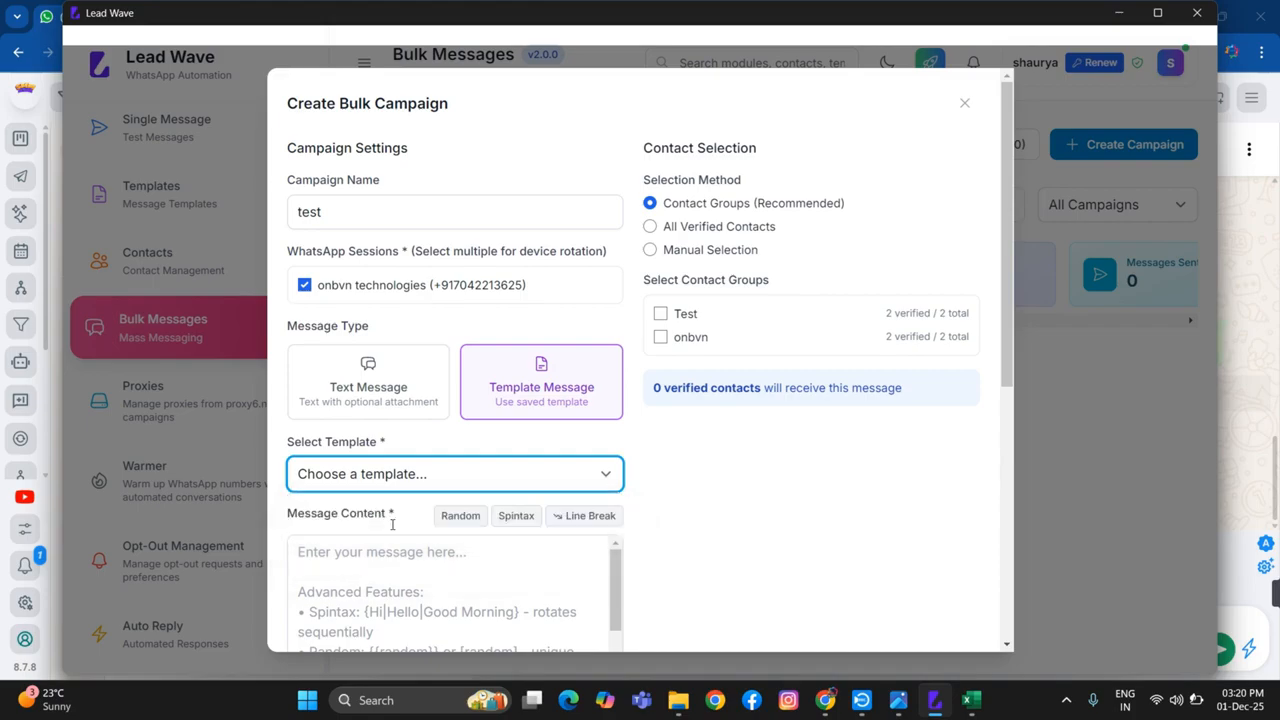
{"action": "scroll", "coordinate": [573, 485], "scroll_direction": "down", "scroll_amount": 2}
{"action": "scroll", "coordinate": [573, 485], "scroll_direction": "down", "scroll_amount": 2}
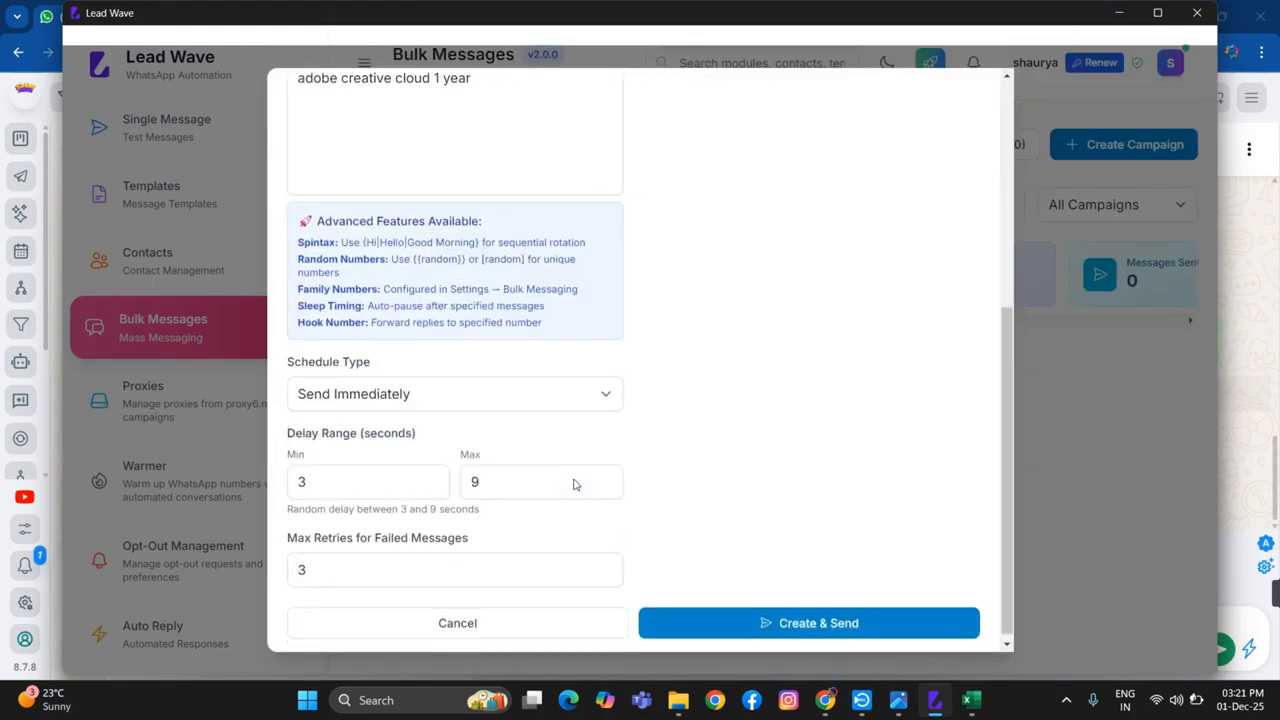
{"action": "left_click", "coordinate": [520, 397]}
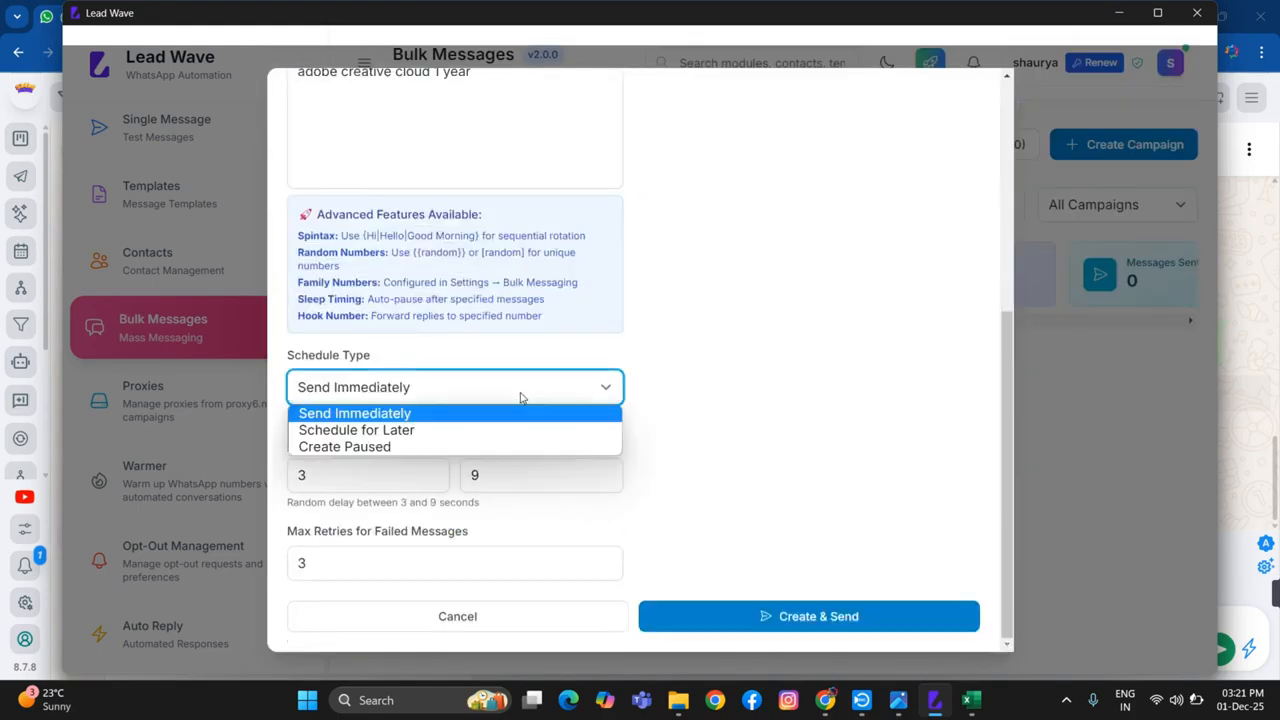
{"action": "left_click", "coordinate": [520, 397]}
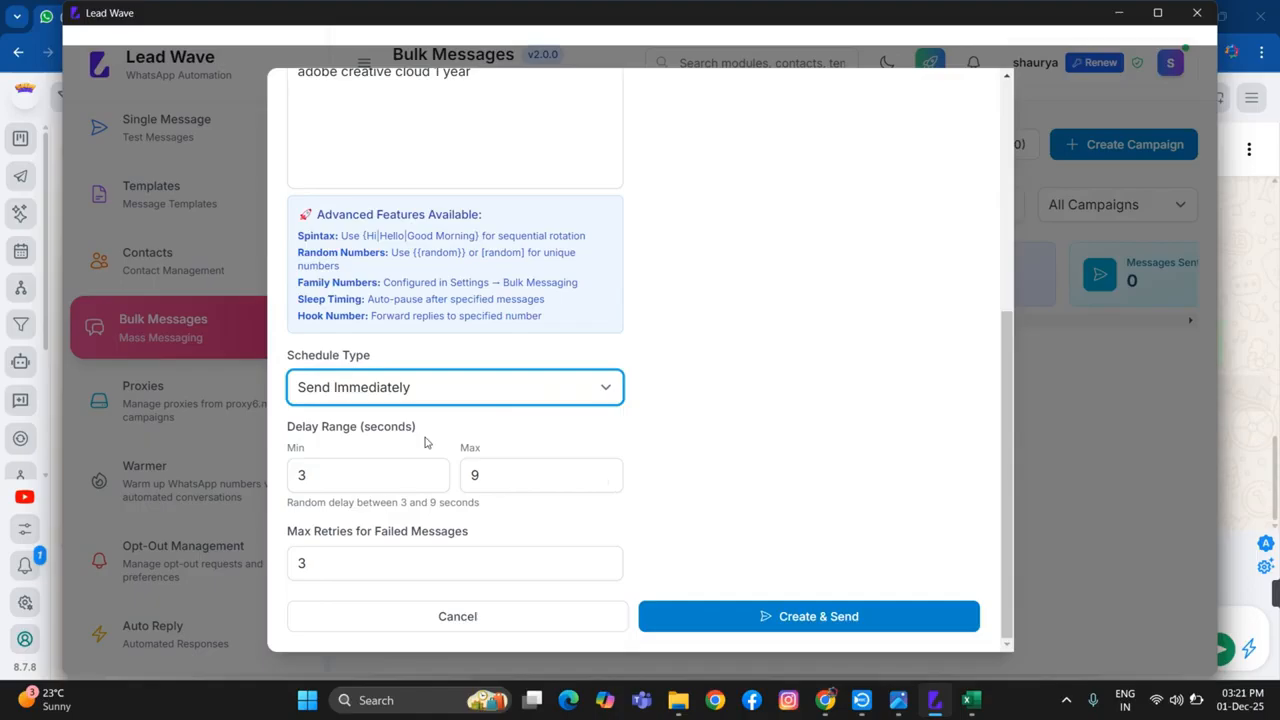
Select the onbvn contact group as the campaign's recipients, check the delay and retry settings, and cancel the campaign
{"action": "scroll", "coordinate": [422, 530], "scroll_direction": "up", "scroll_amount": 5}
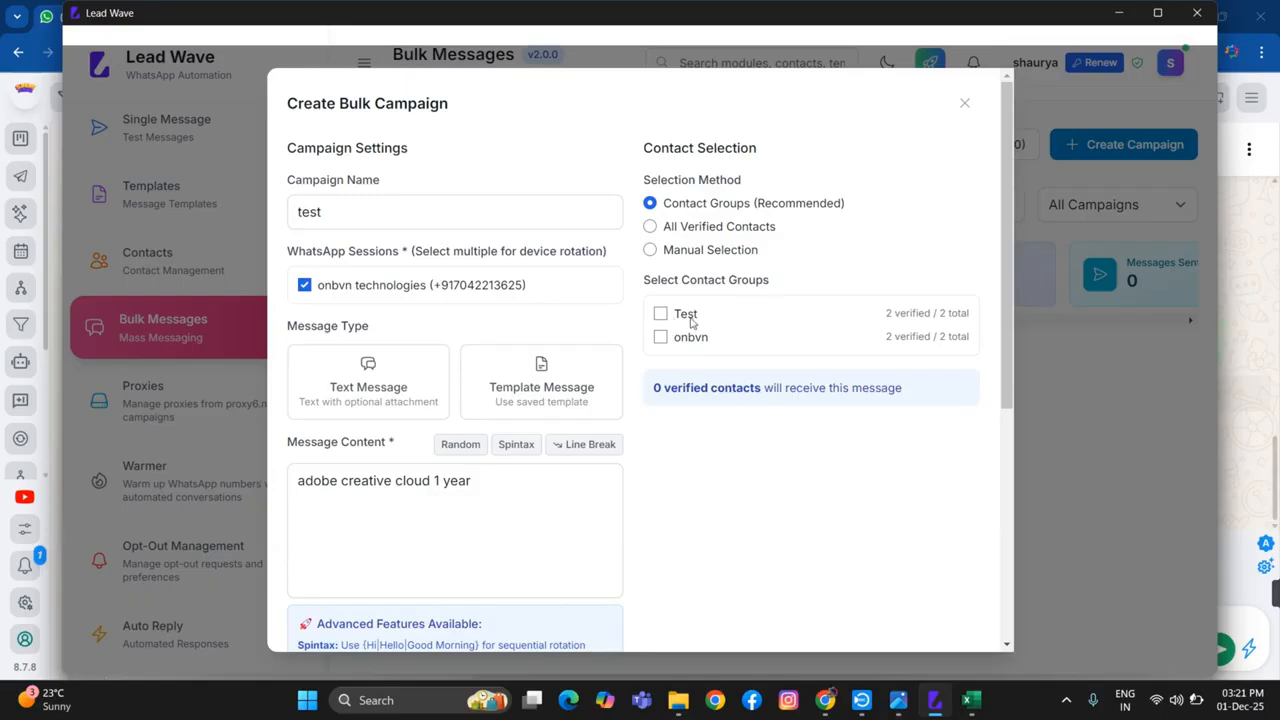
{"action": "left_click", "coordinate": [661, 339]}
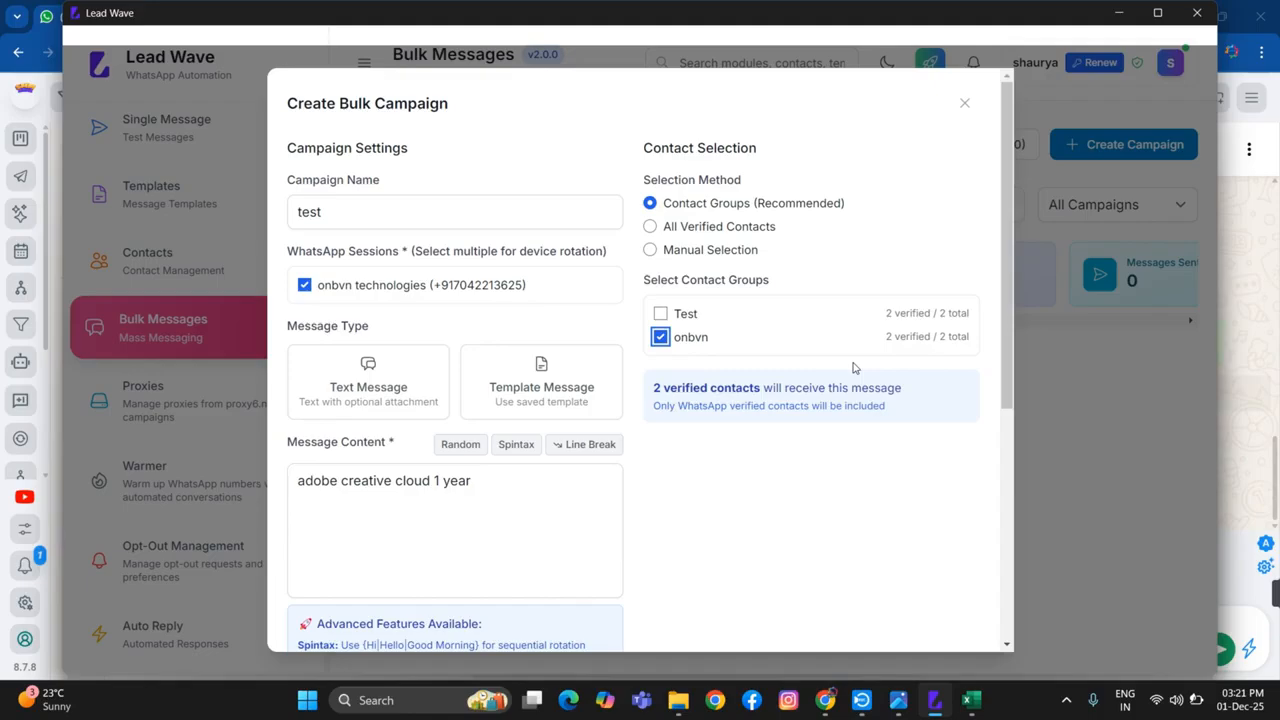
{"action": "scroll", "coordinate": [653, 389], "scroll_direction": "down", "scroll_amount": 5}
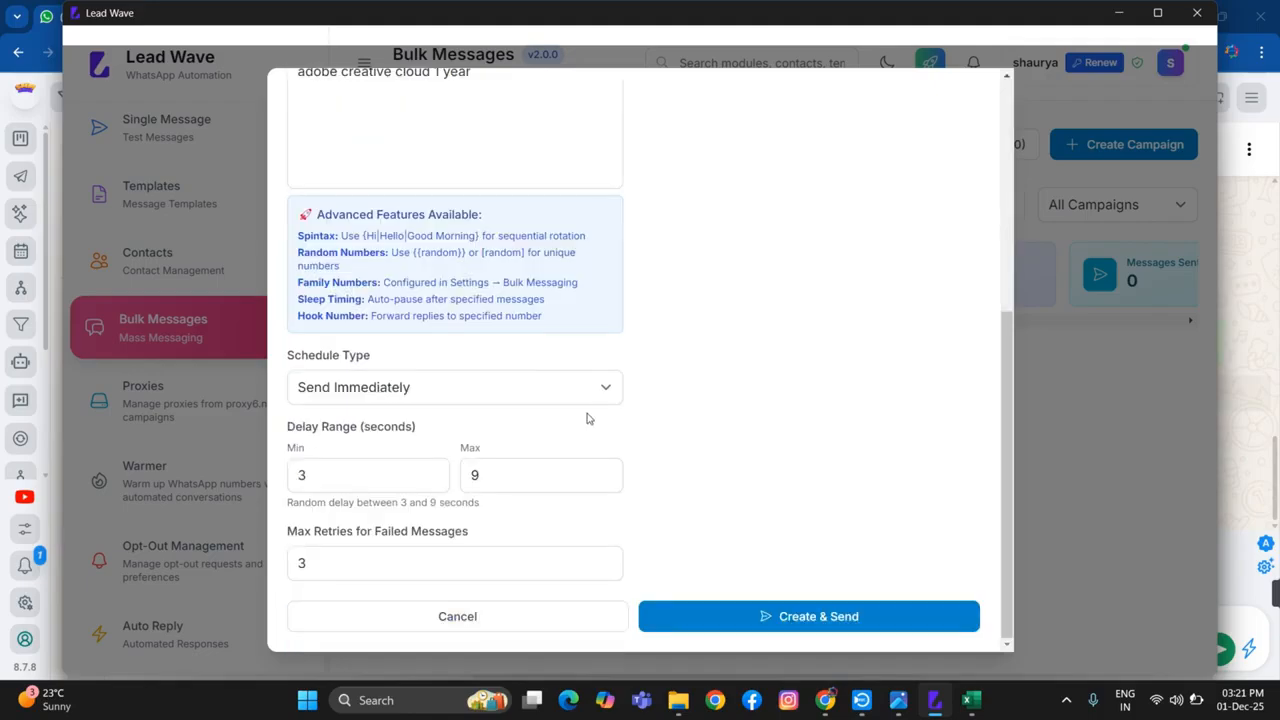
{"action": "left_click", "coordinate": [449, 616]}
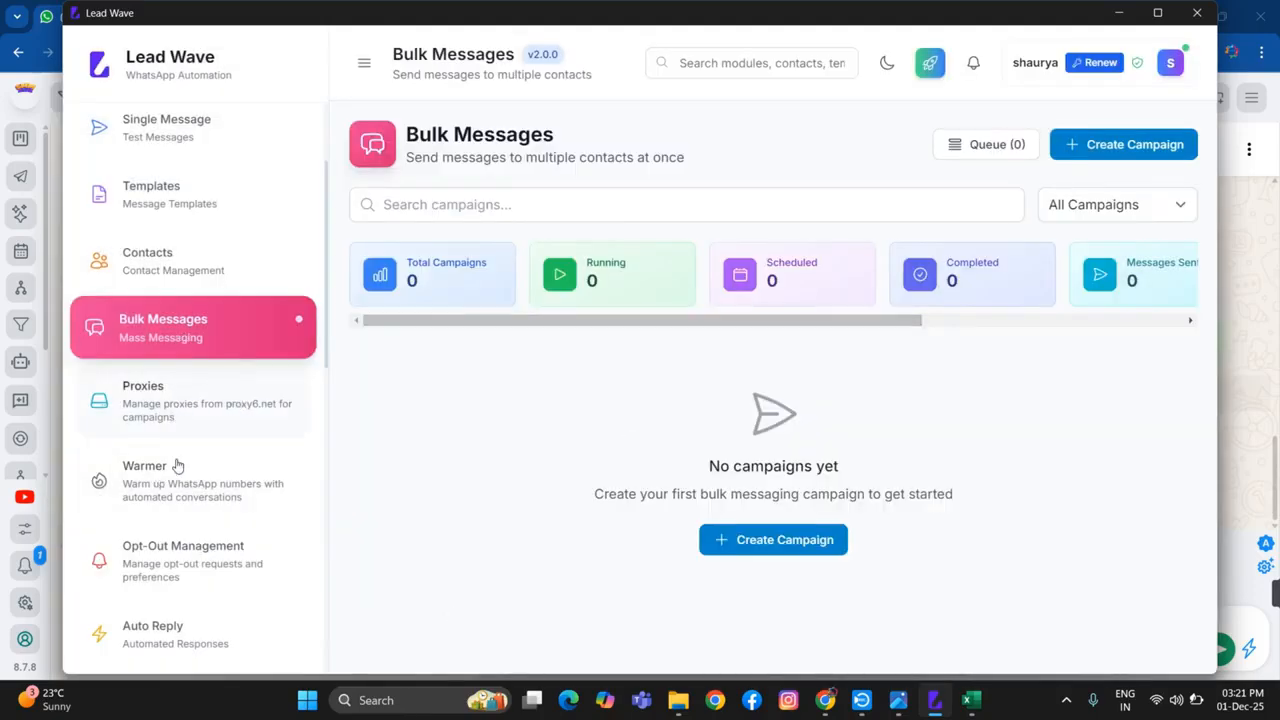
Browse the automation modules below Bulk Messages and open Chatbot Flows to view its overview
{"action": "scroll", "coordinate": [176, 488], "scroll_direction": "down", "scroll_amount": 1}
{"action": "scroll", "coordinate": [228, 477], "scroll_direction": "down", "scroll_amount": 1}
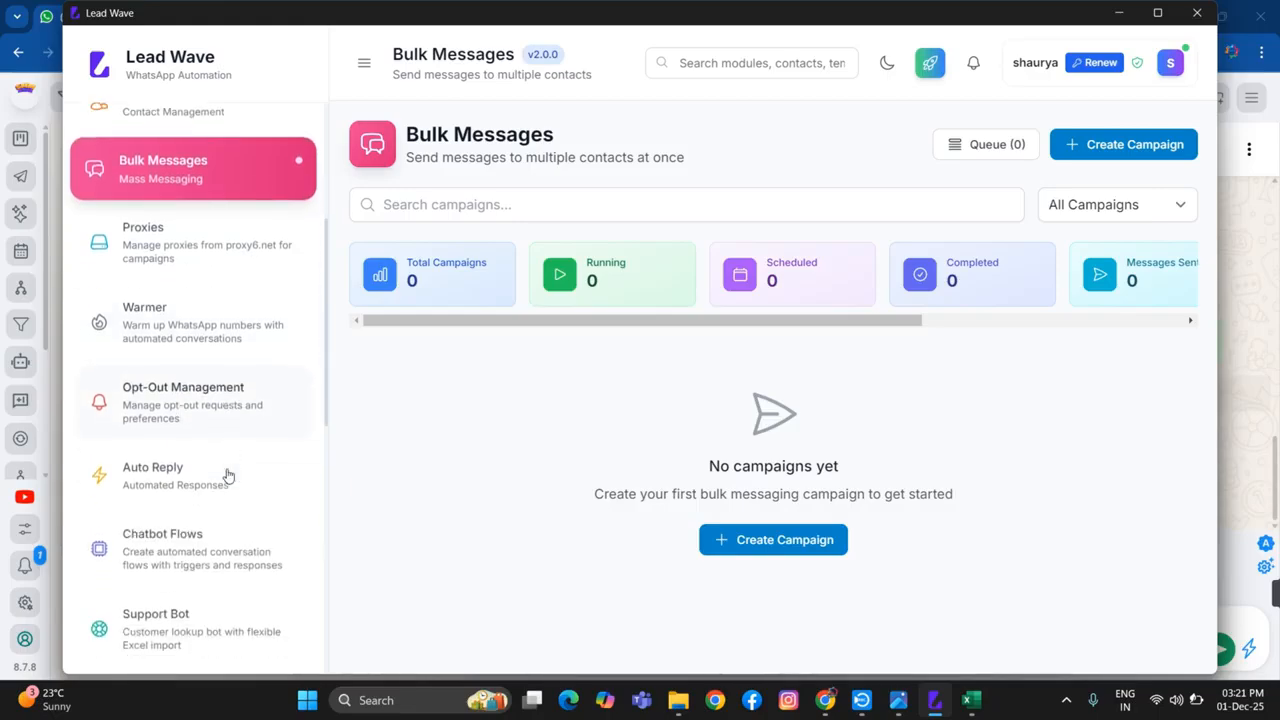
{"action": "scroll", "coordinate": [228, 477], "scroll_direction": "down", "scroll_amount": 1}
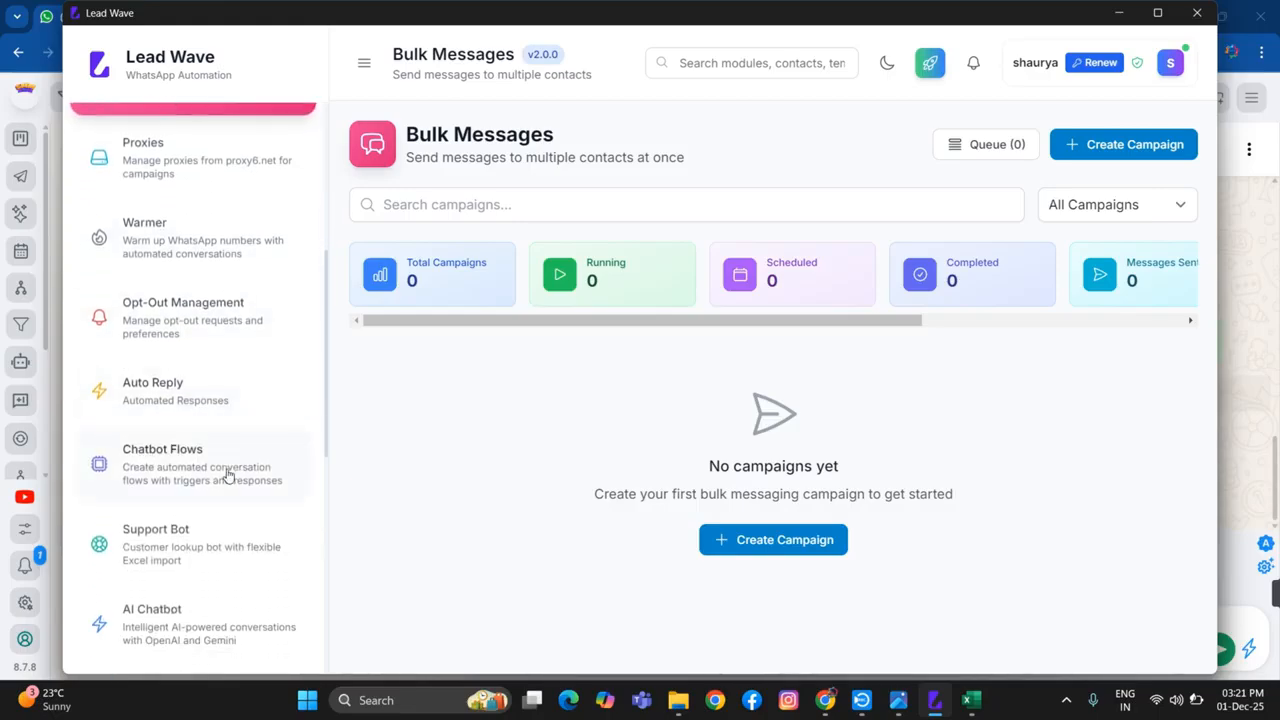
{"action": "scroll", "coordinate": [164, 450], "scroll_direction": "down", "scroll_amount": 1}
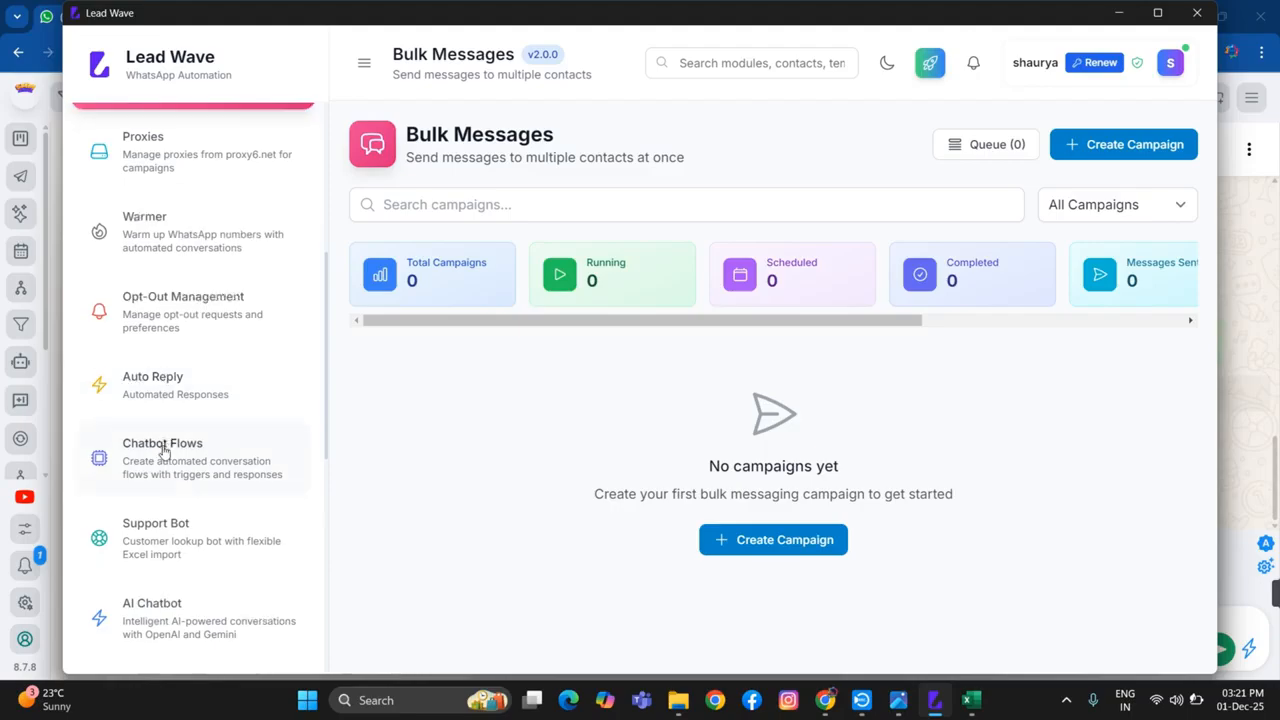
{"action": "scroll", "coordinate": [164, 450], "scroll_direction": "down", "scroll_amount": 1}
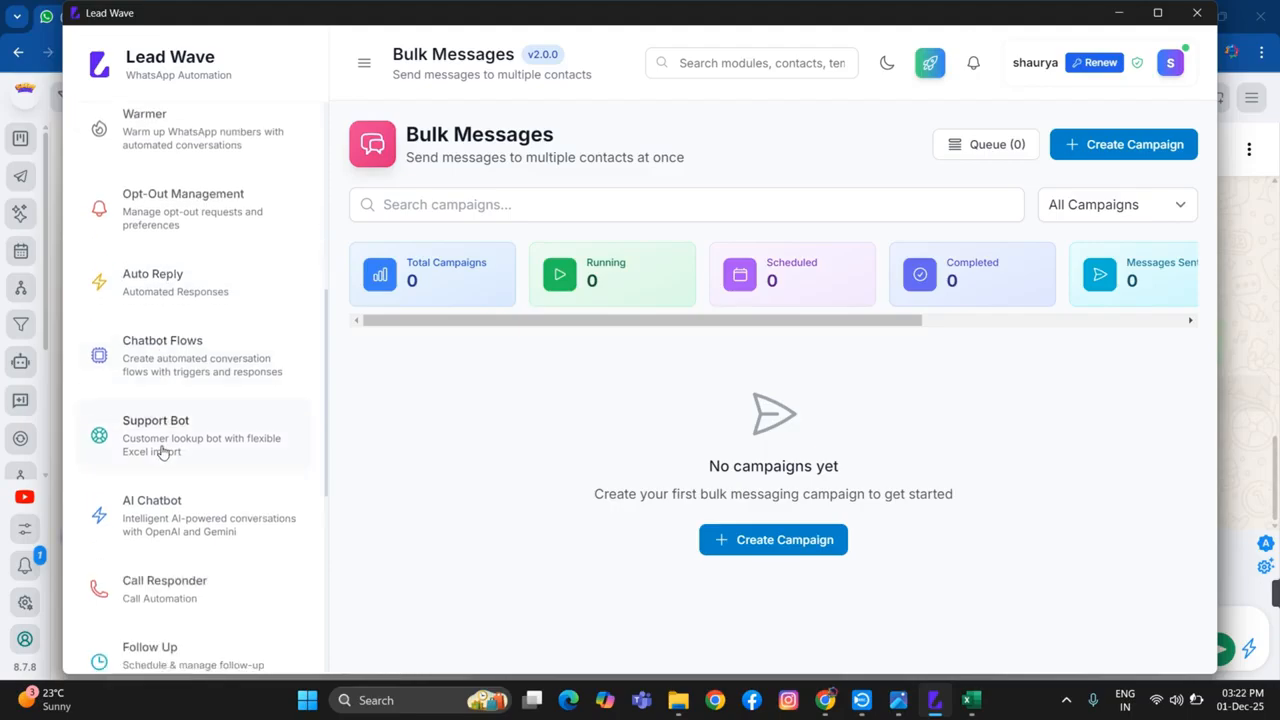
{"action": "left_click", "coordinate": [187, 366]}
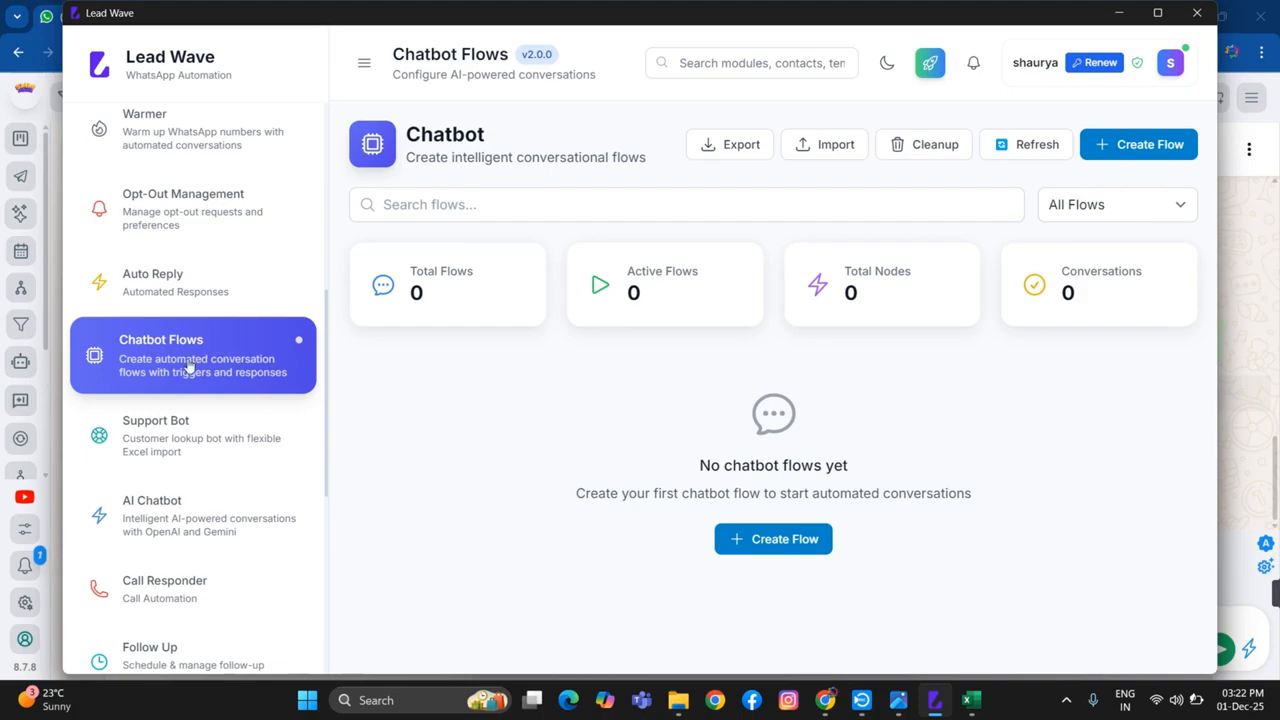
Review the remaining modules in the list, from Support Bot and AI Chatbot through Settings, and return to the Warmer entry
{"action": "scroll", "coordinate": [188, 366], "scroll_direction": "down", "scroll_amount": 2}
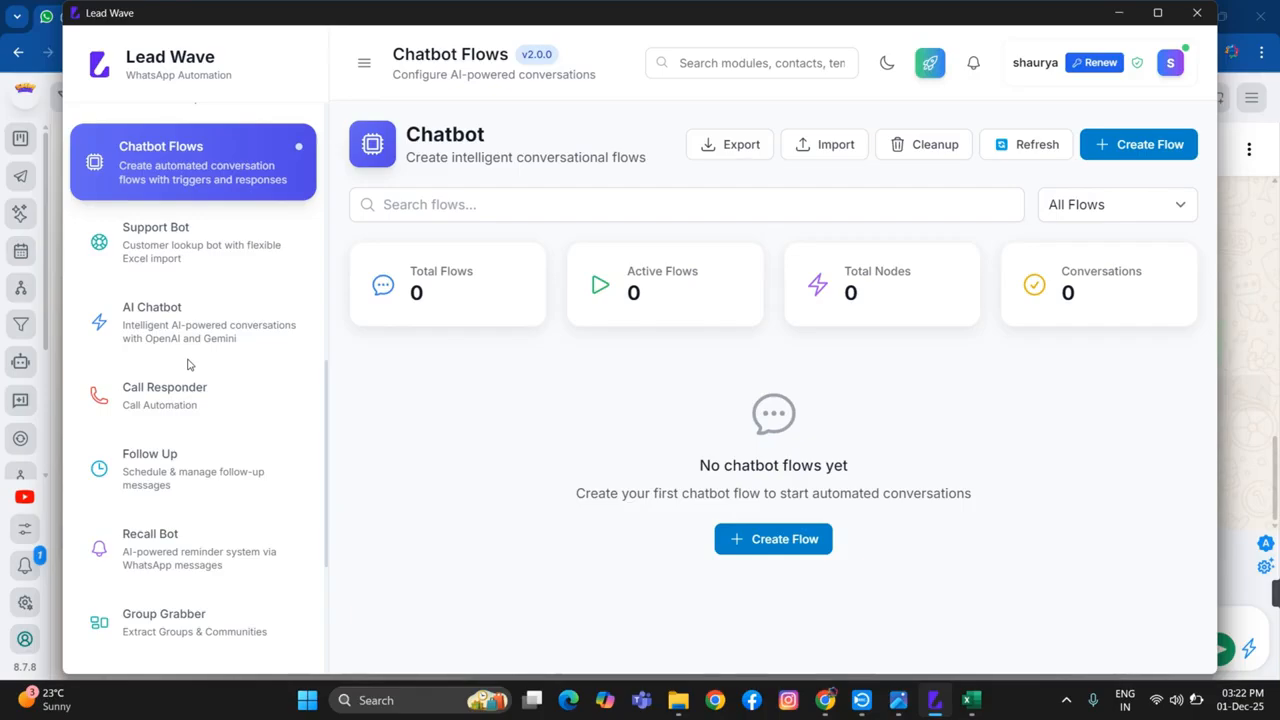
{"action": "scroll", "coordinate": [171, 318], "scroll_direction": "down", "scroll_amount": 2}
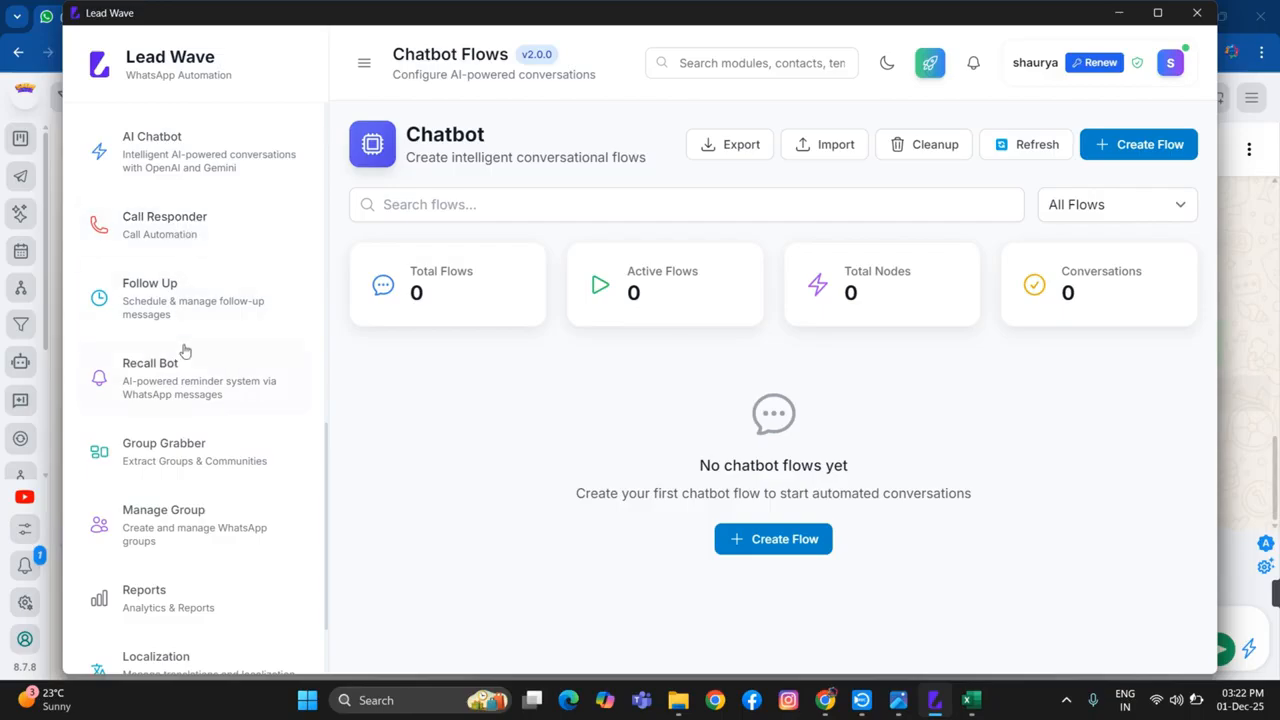
{"action": "scroll", "coordinate": [184, 408], "scroll_direction": "down", "scroll_amount": 2}
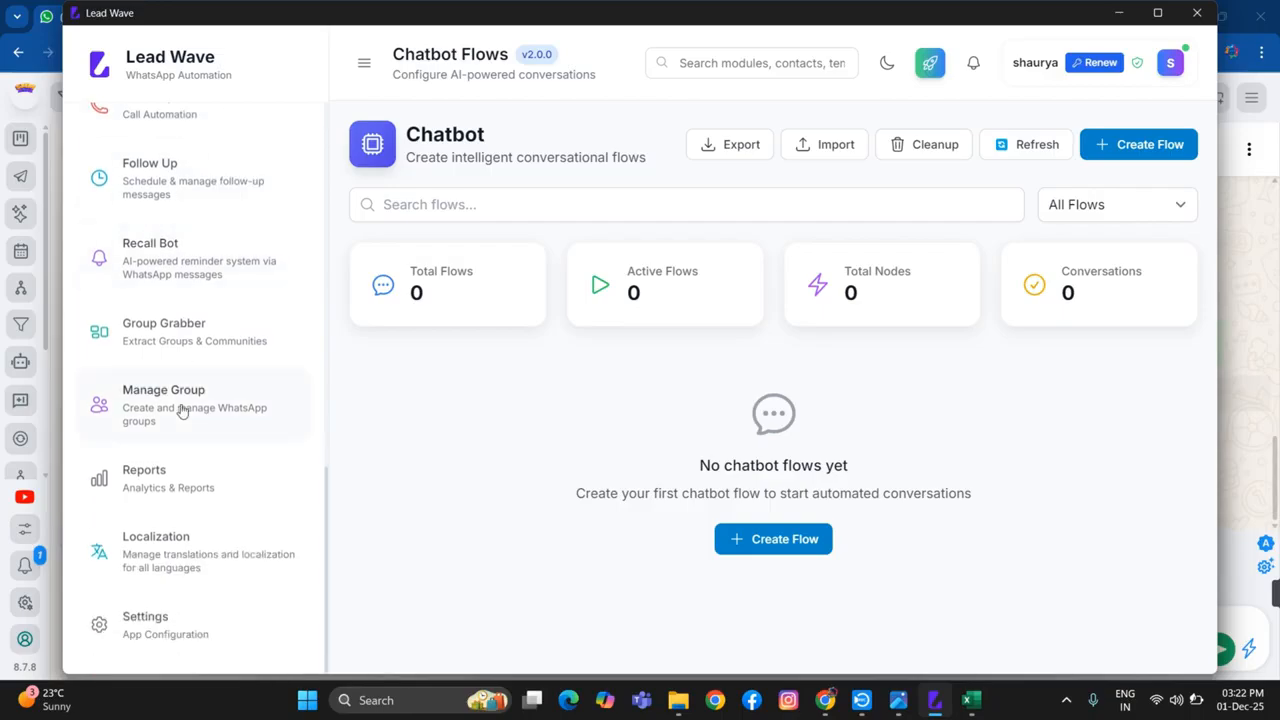
{"action": "scroll", "coordinate": [183, 410], "scroll_direction": "up", "scroll_amount": 6}
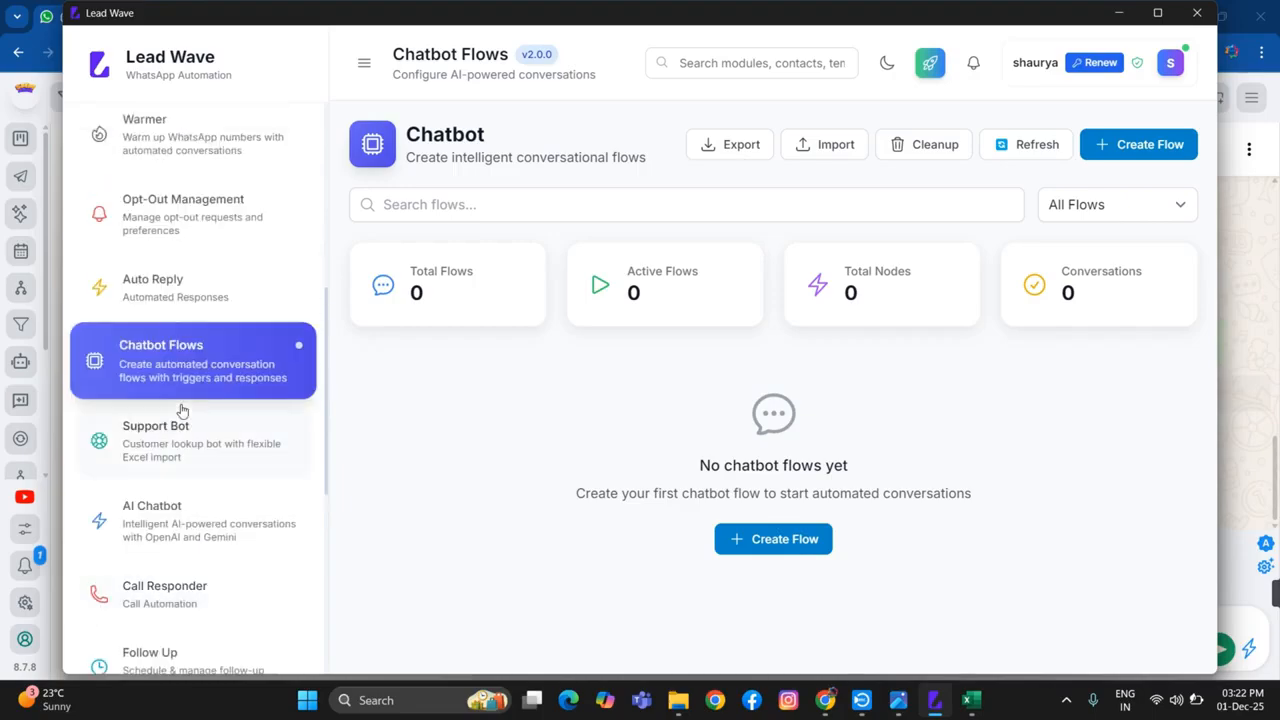
{"action": "scroll", "coordinate": [166, 363], "scroll_direction": "up", "scroll_amount": 2}
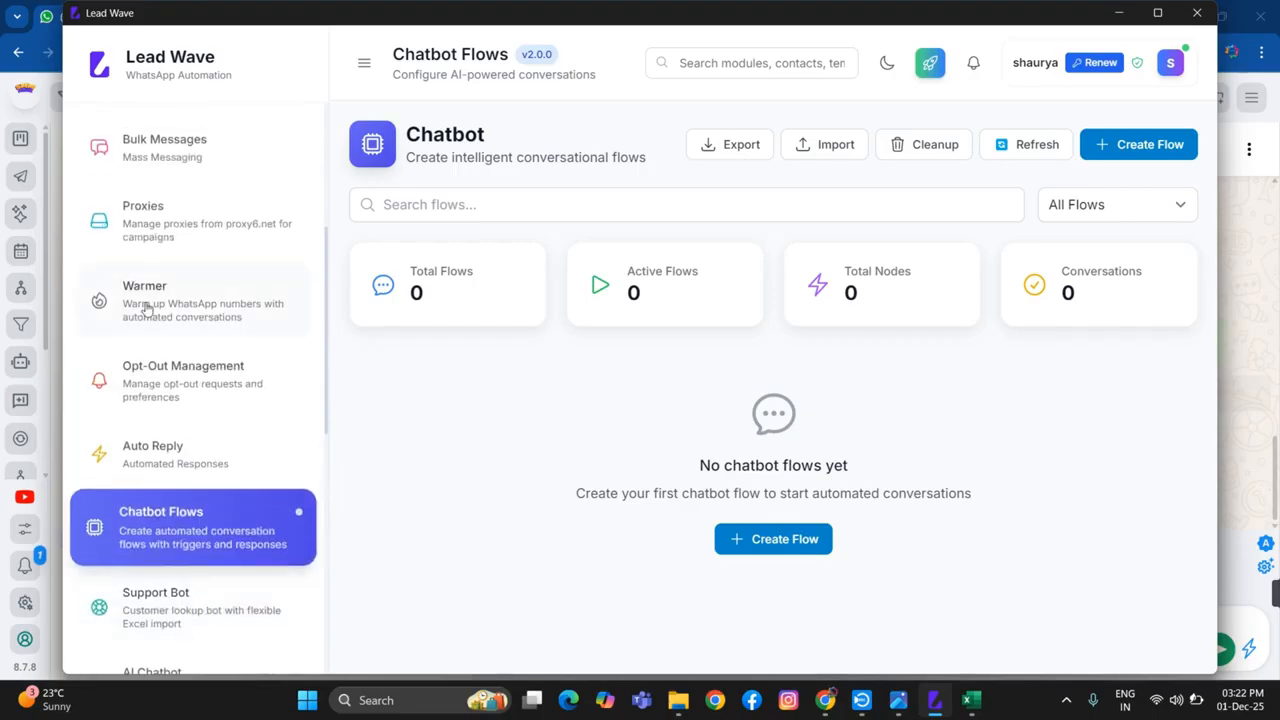